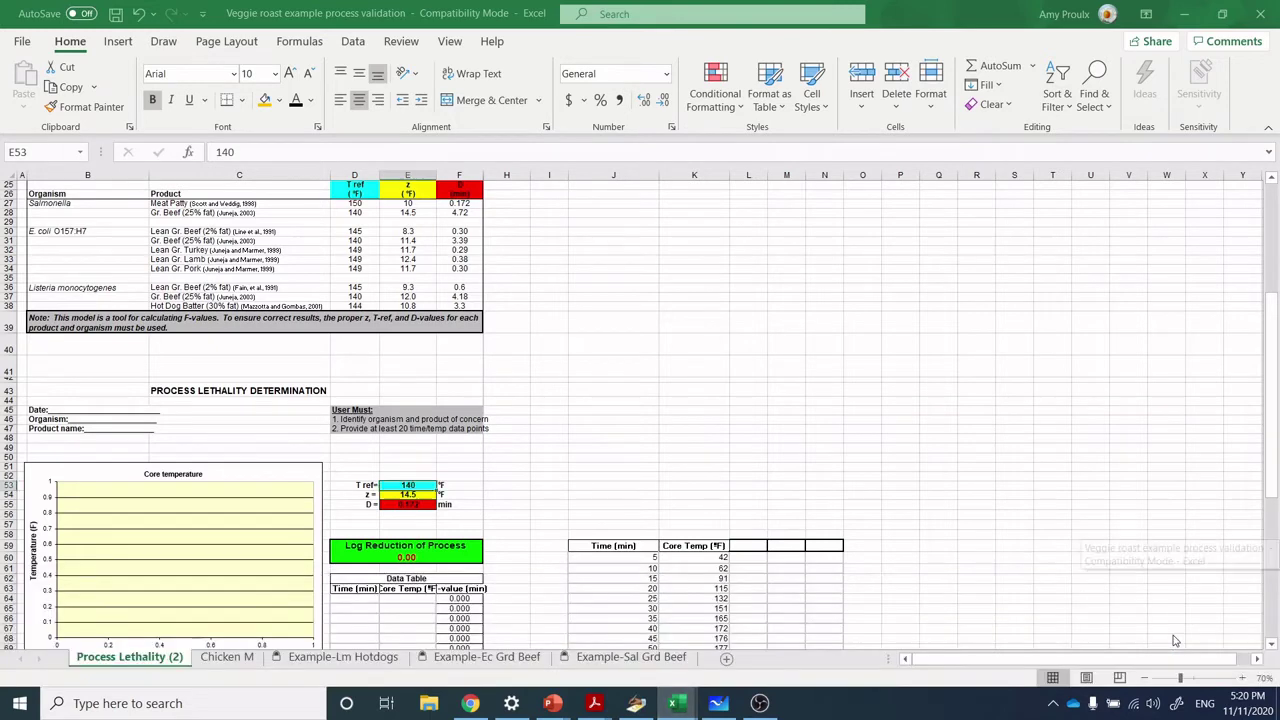
Step: Enlarge the Process Lethality (2) sheet to 100% and show the instructions at its beginning
drag(1271, 415, 1270, 281)
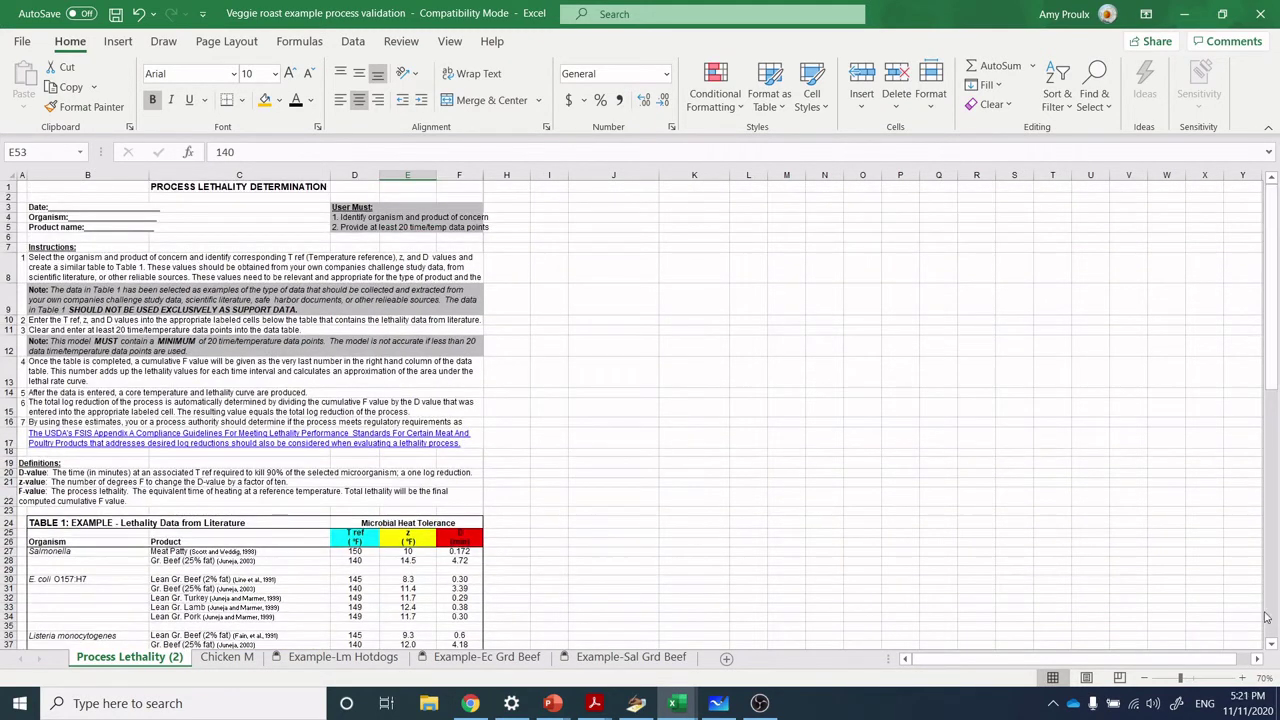
click(1242, 678)
click(1242, 678)
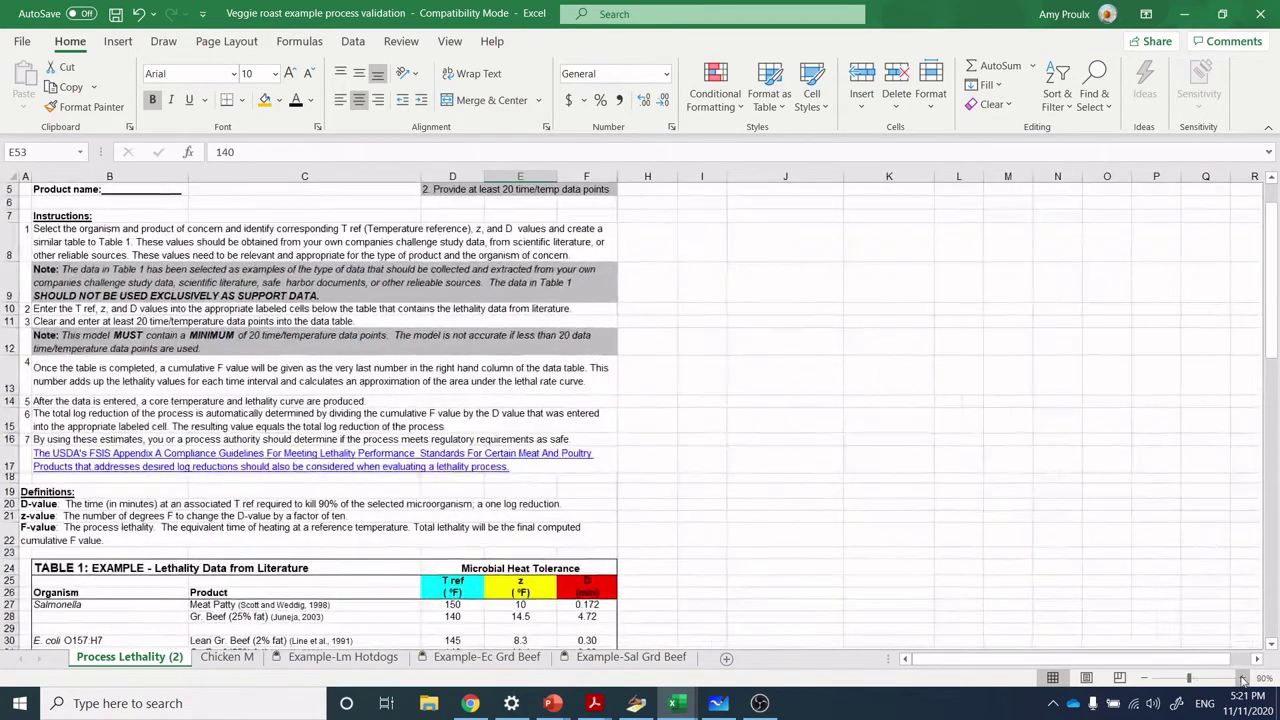
click(1242, 678)
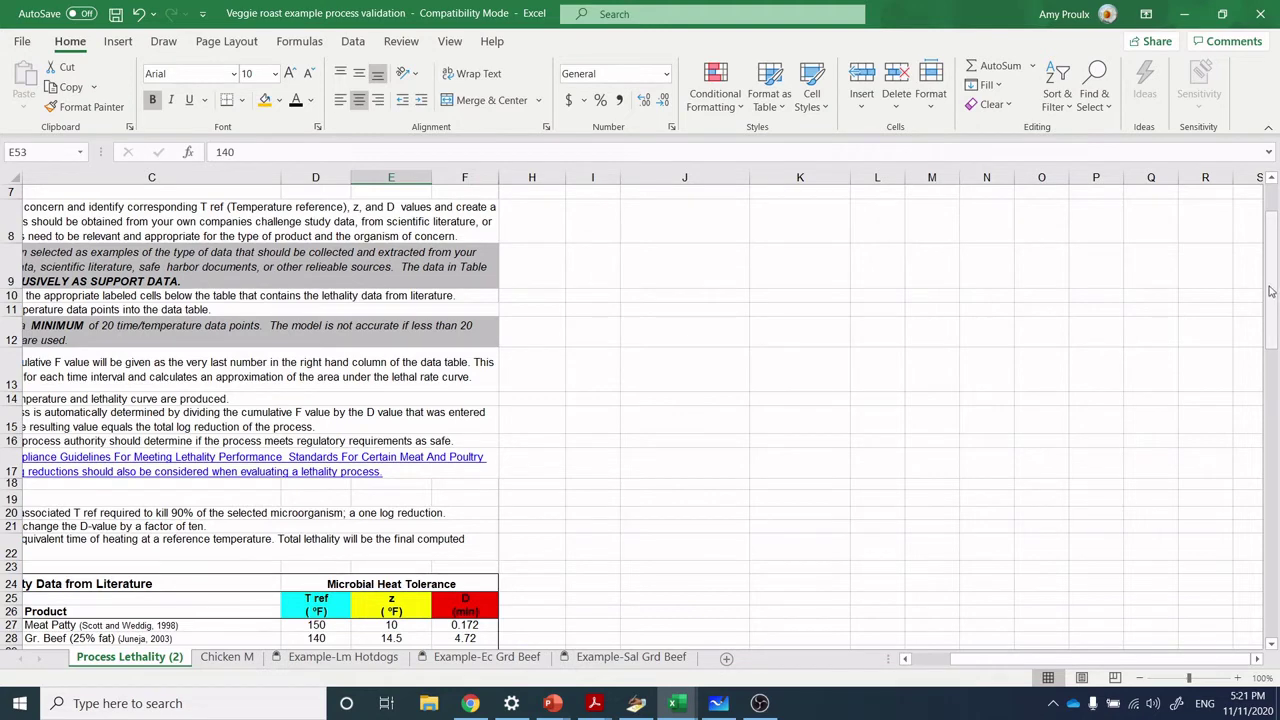
scroll(1277, 296, up, 2)
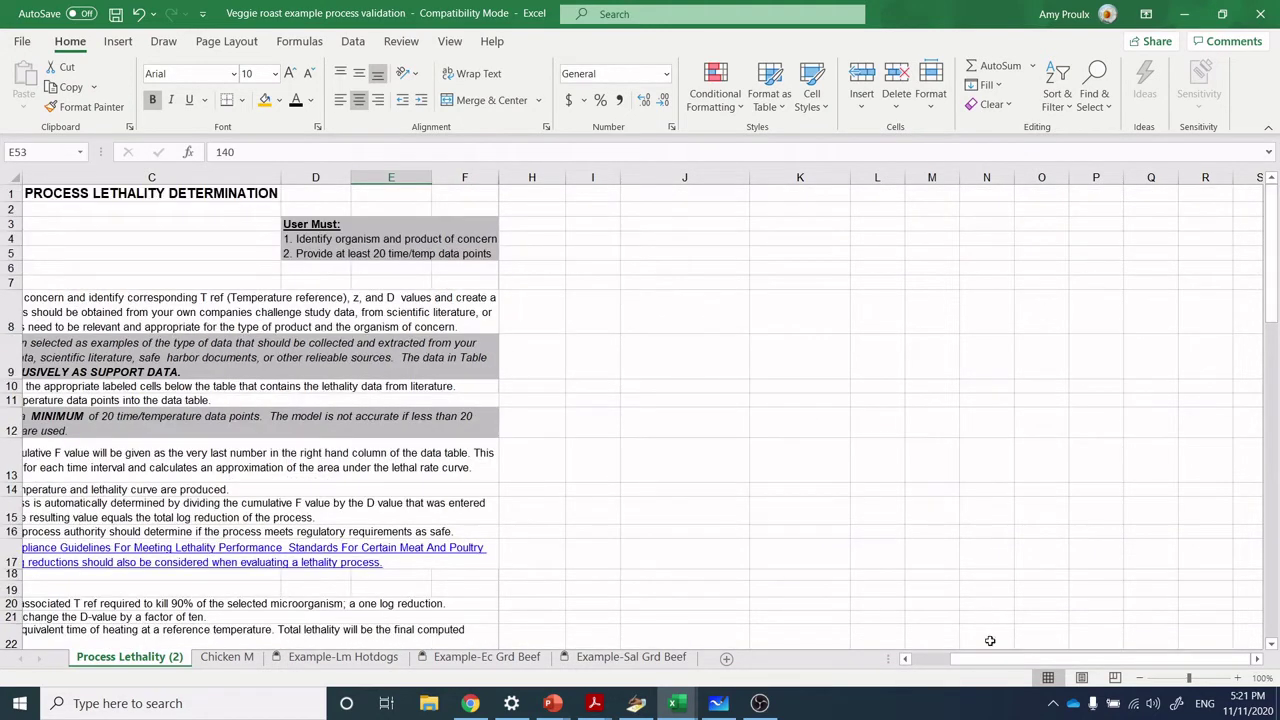
drag(998, 662, 925, 660)
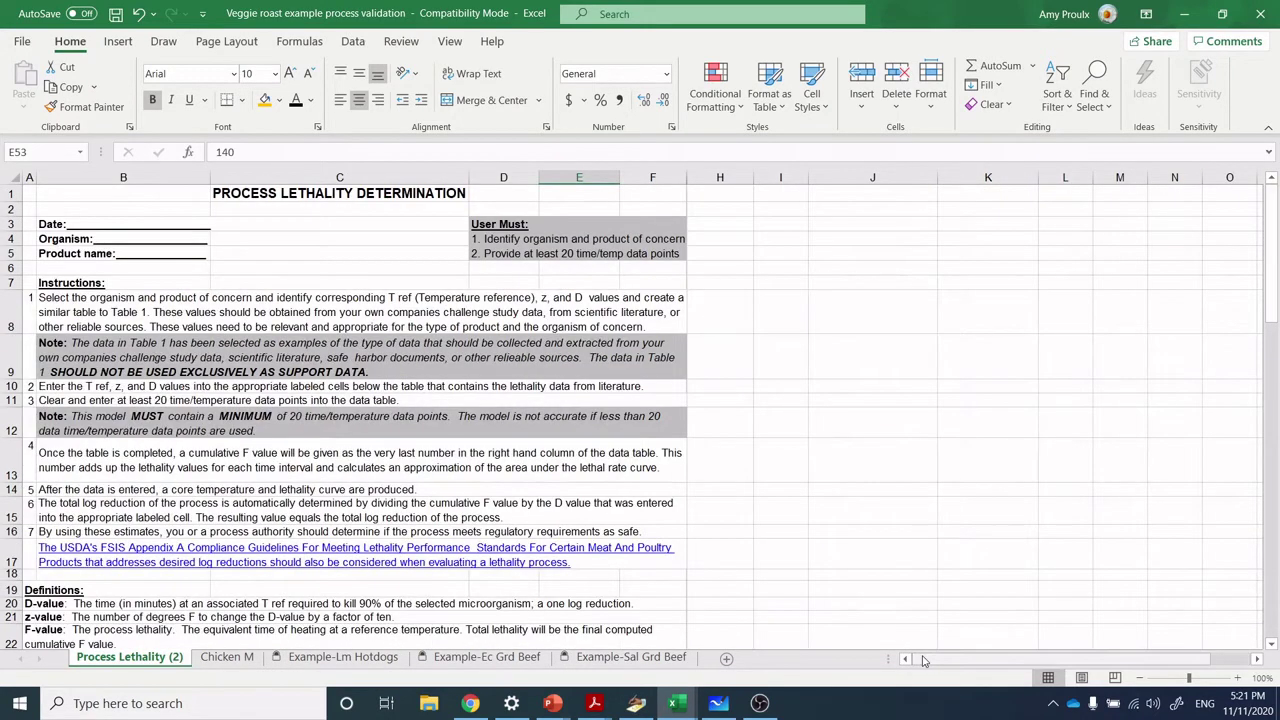
Step: Switch to Chrome and read the already open meatpoultryfoundation.org page offering the process lethality spreadsheet
click(474, 704)
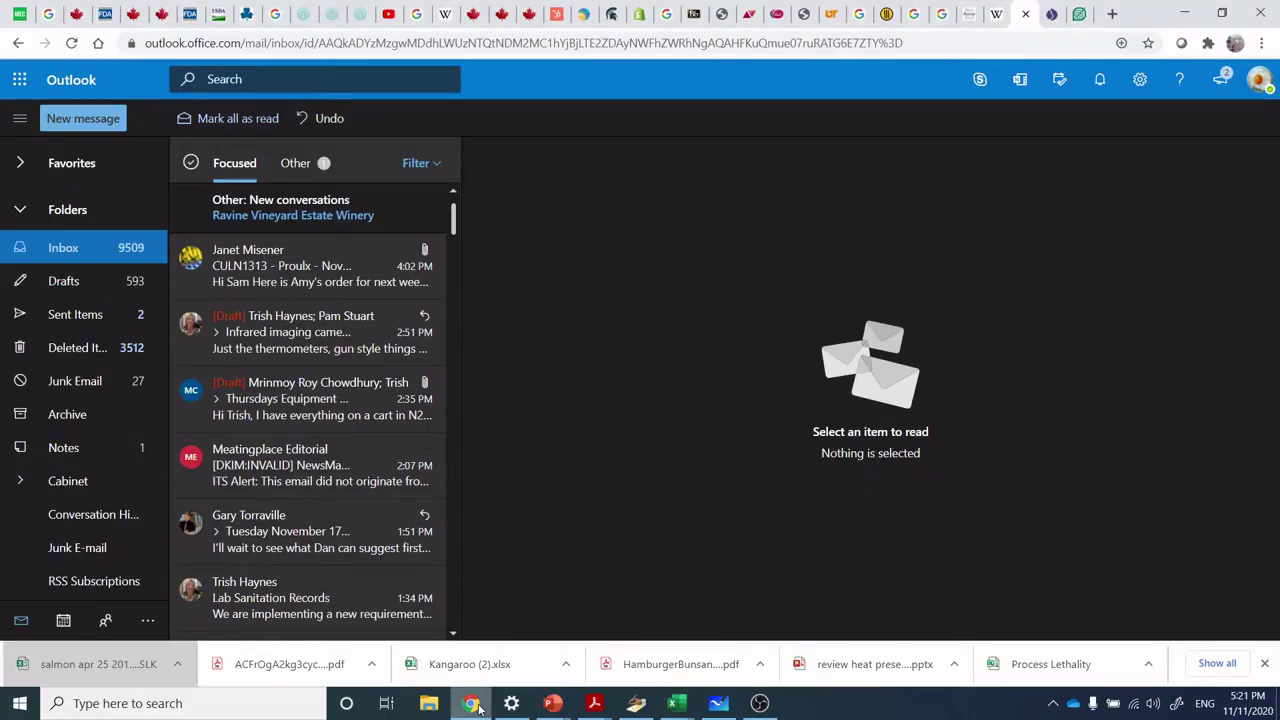
click(1052, 14)
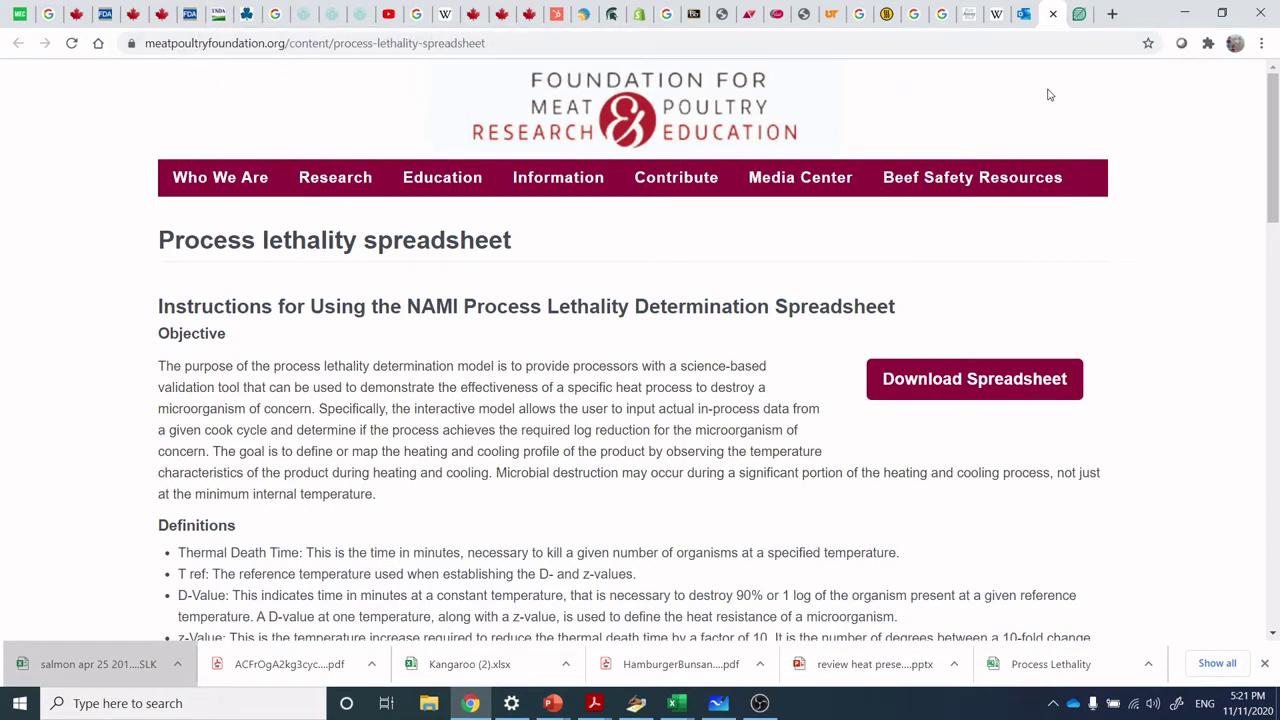
Step: Search Google for "usda pmp 8.0" in a new tab, open PMP Online and expand its pathogen model list
click(1113, 15)
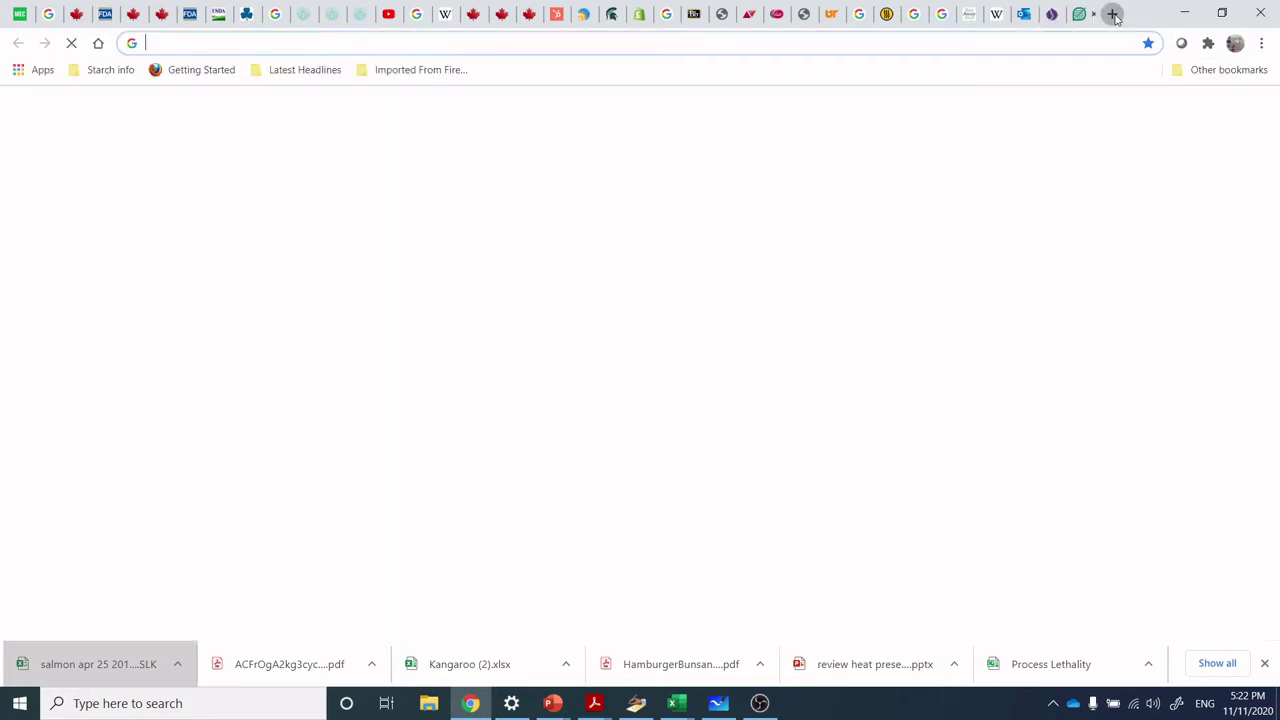
text(usda pmp)
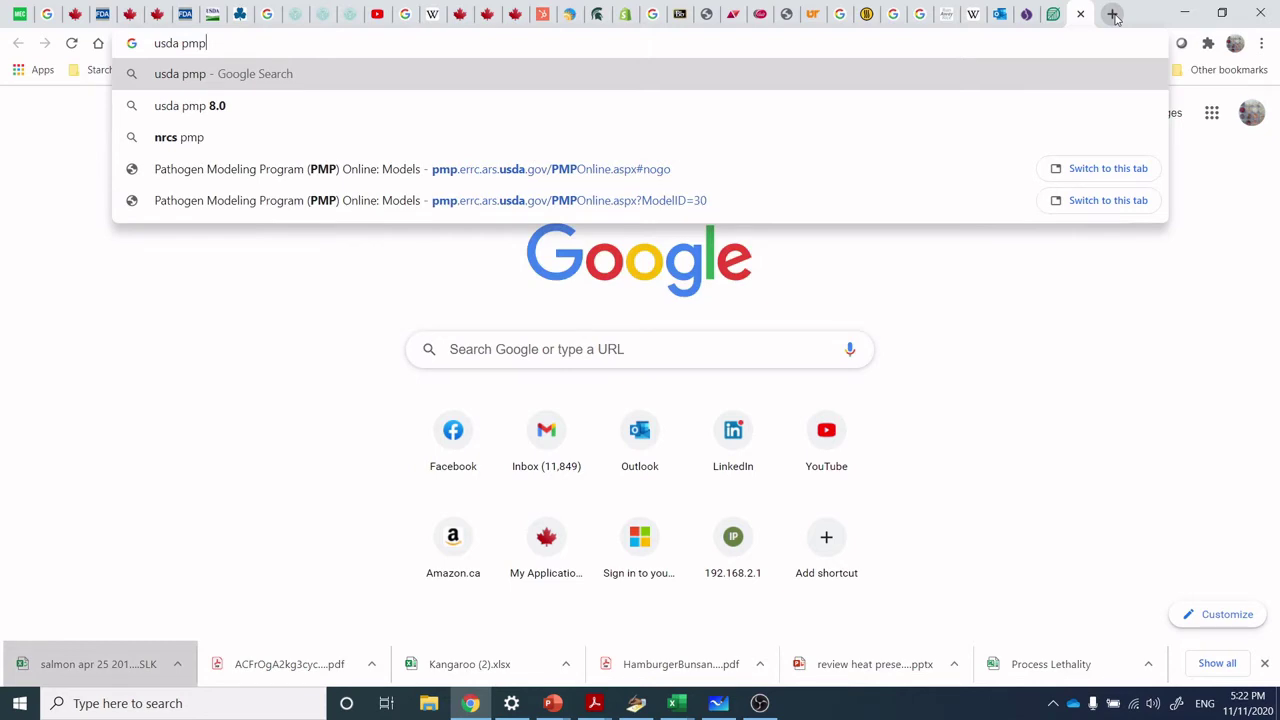
key(Down)
key(Return)
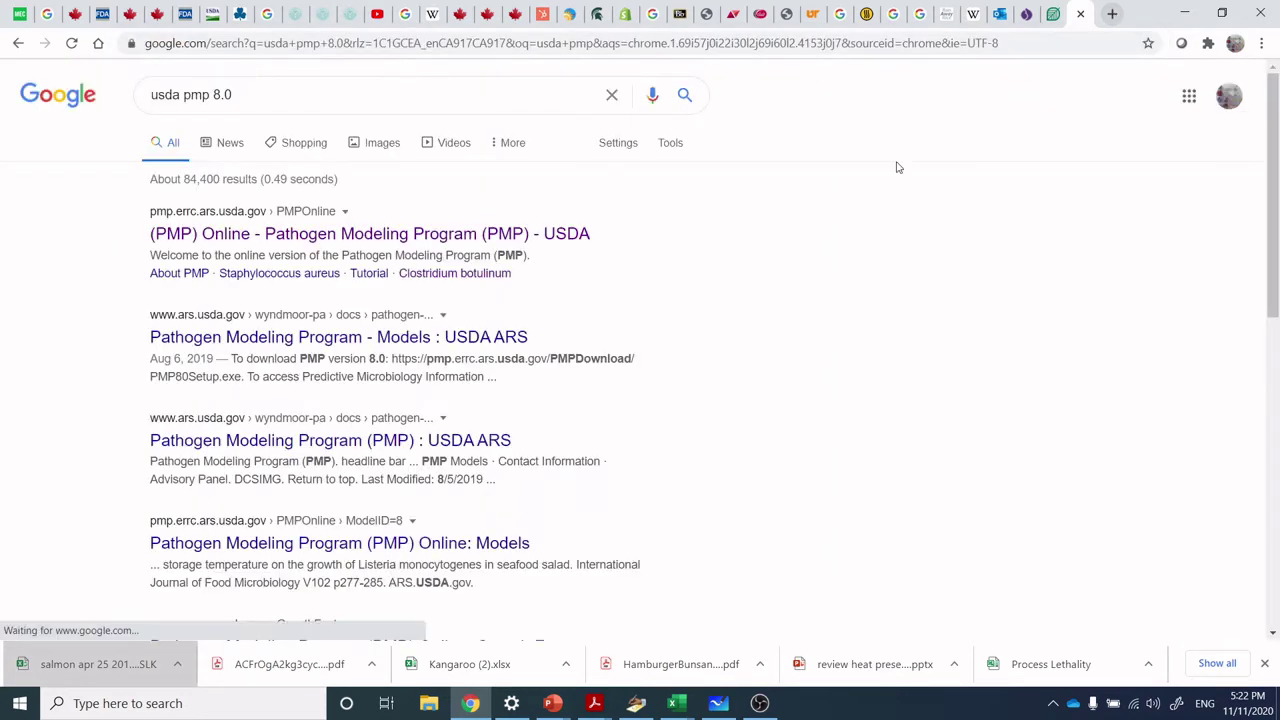
click(456, 236)
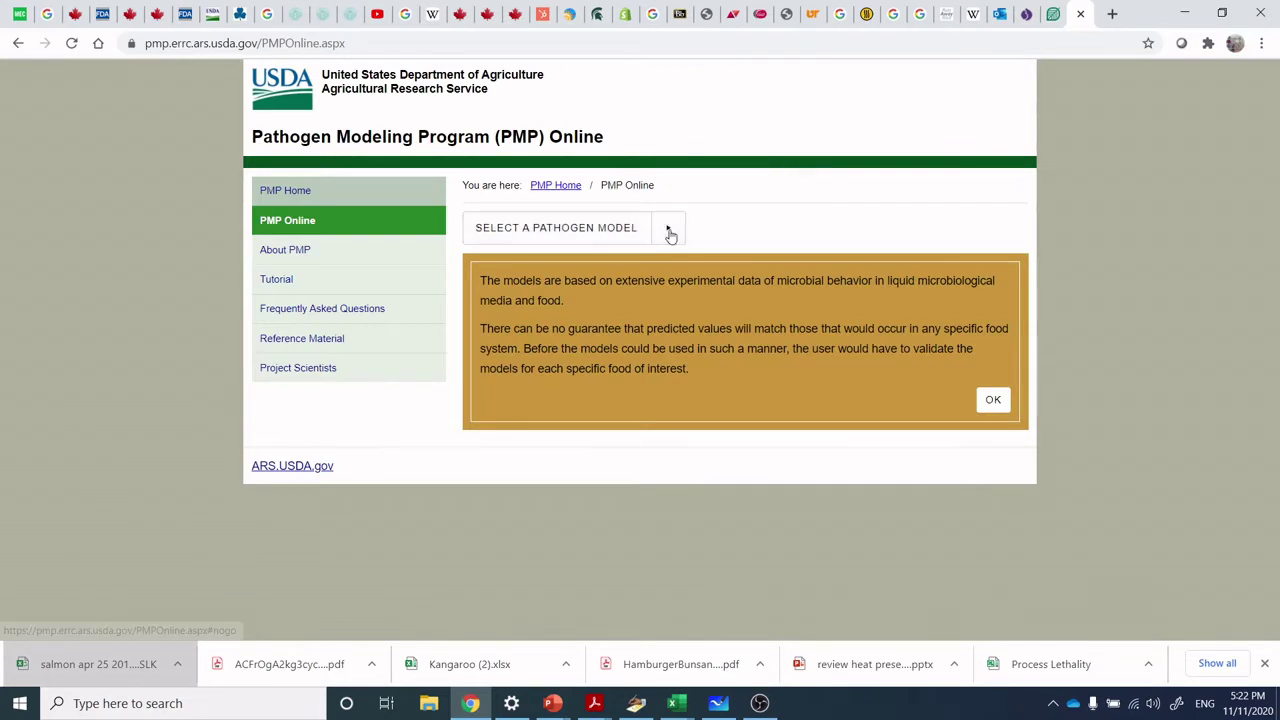
click(670, 232)
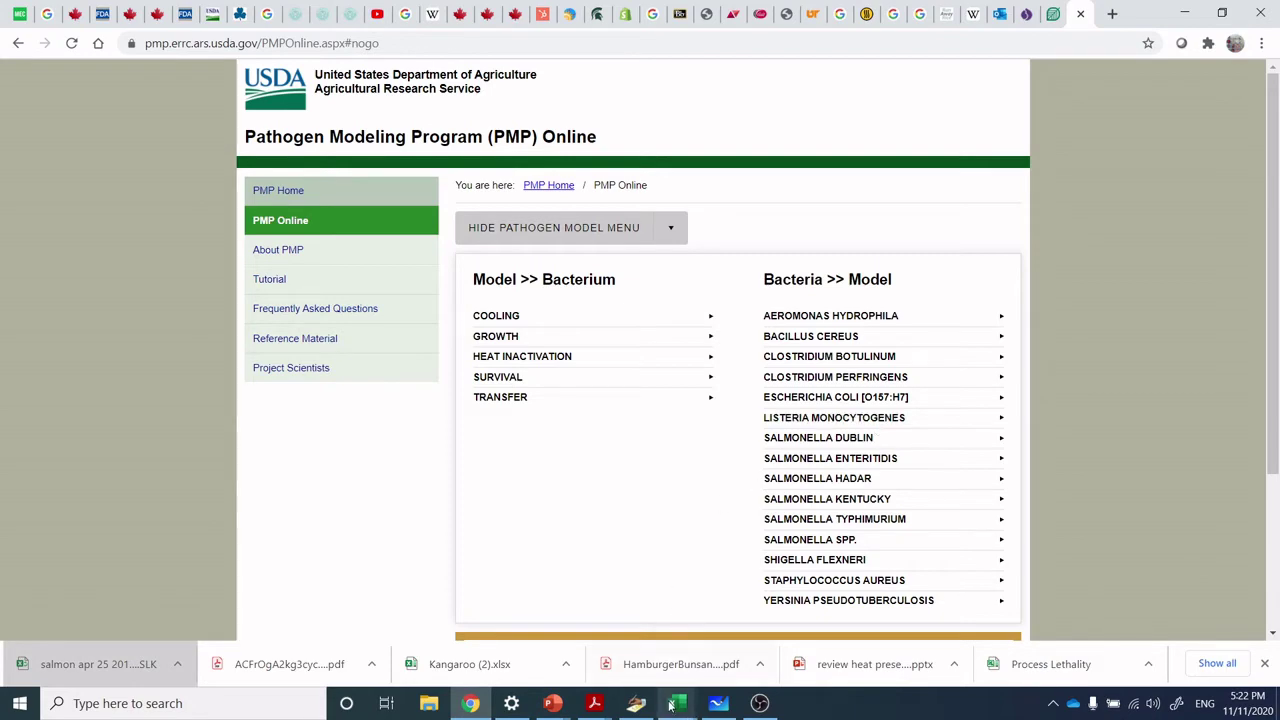
Step: Review the instructions in Excel's Veggie roast example process validation workbook alongside the PMP Online model list in Chrome
mouse_move(671, 706)
mouse_move(1050, 640)
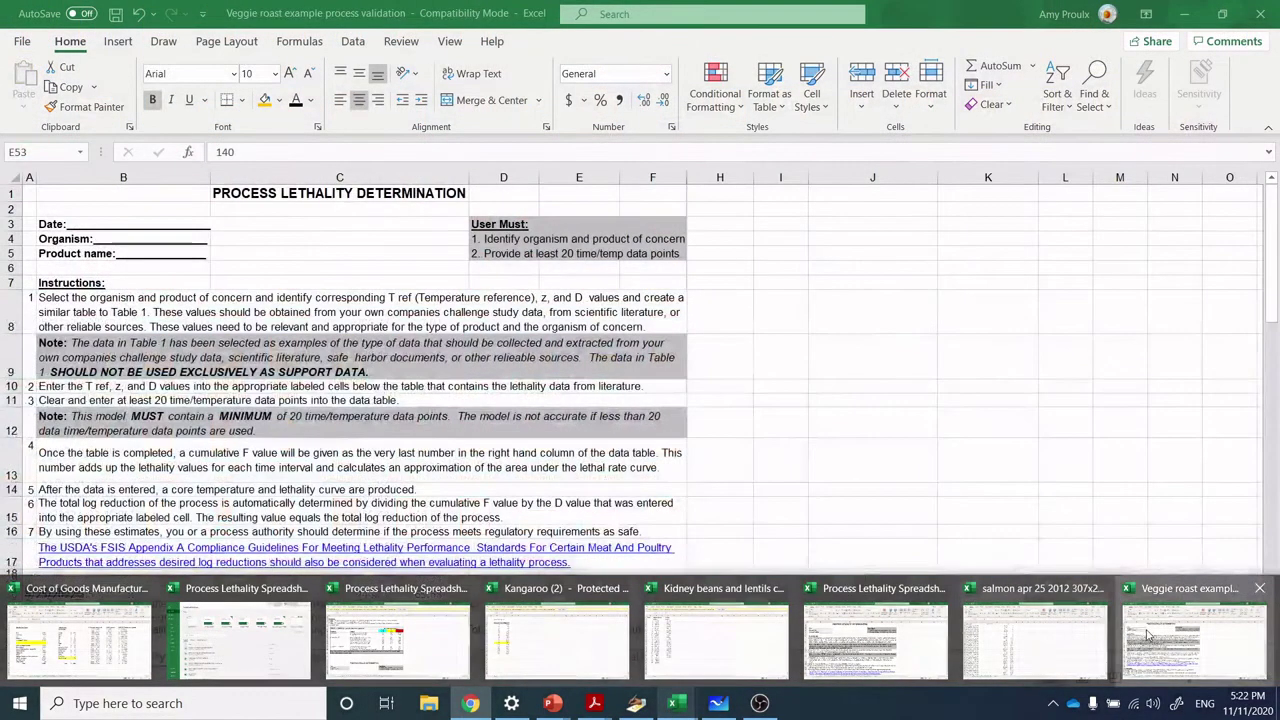
click(1165, 638)
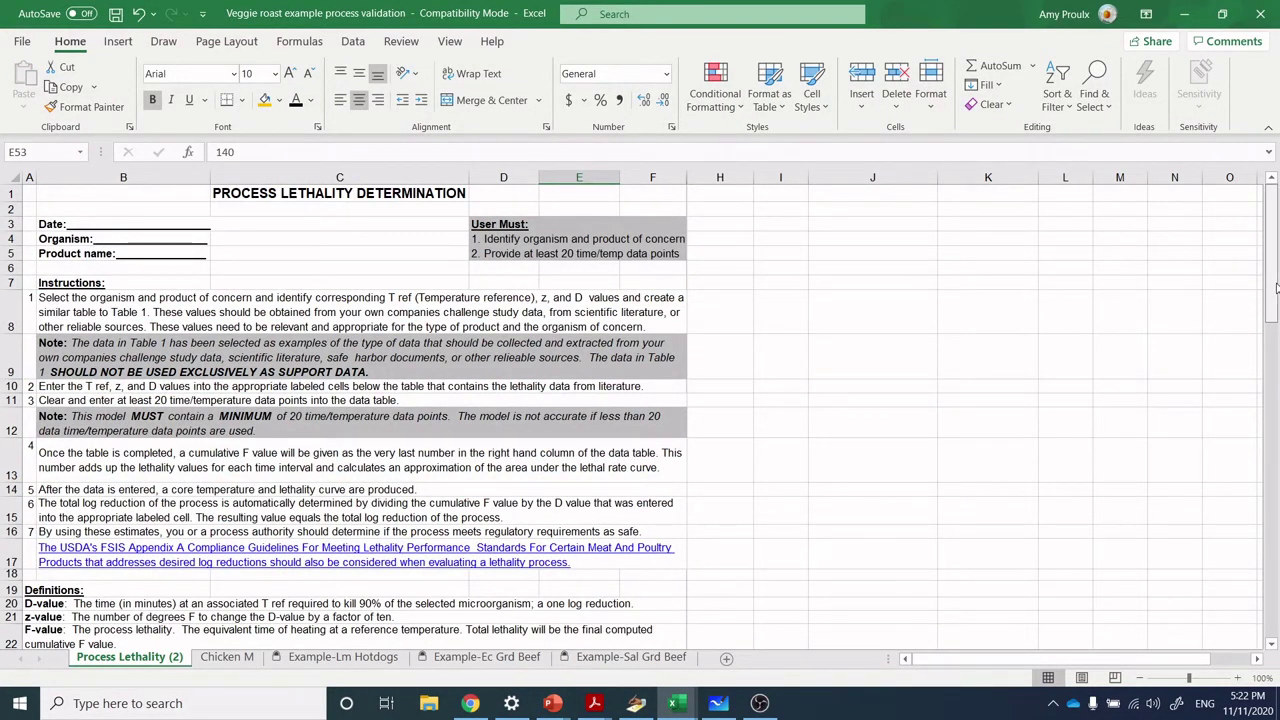
scroll(1276, 288, down, 1)
mouse_move(1276, 288)
mouse_down()
mouse_move(1276, 340)
mouse_move(1276, 288)
mouse_up()
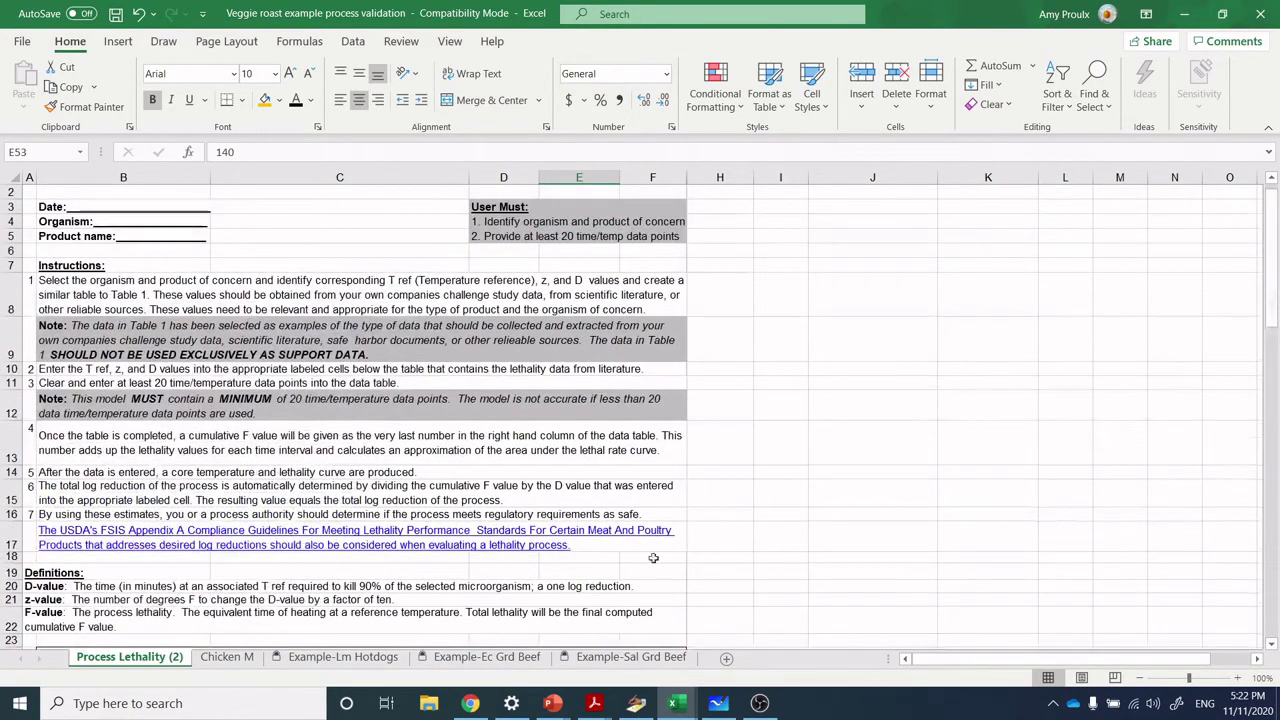
click(471, 704)
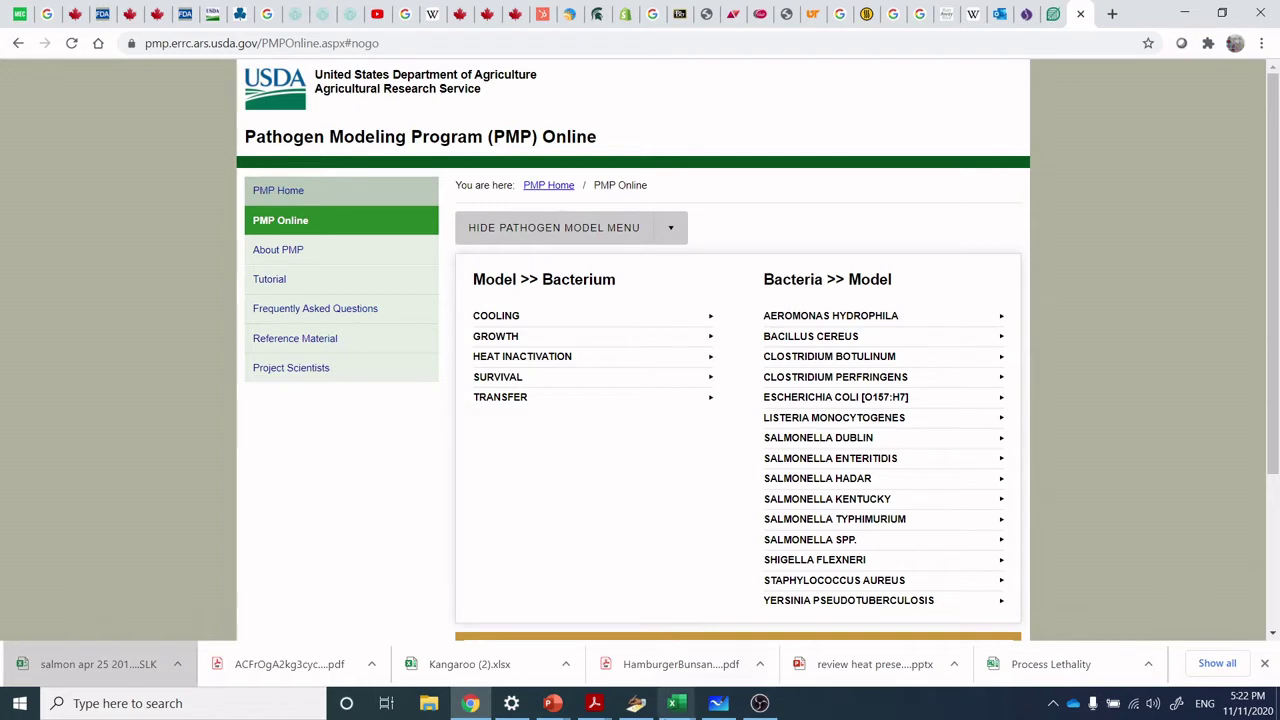
click(676, 703)
click(1167, 652)
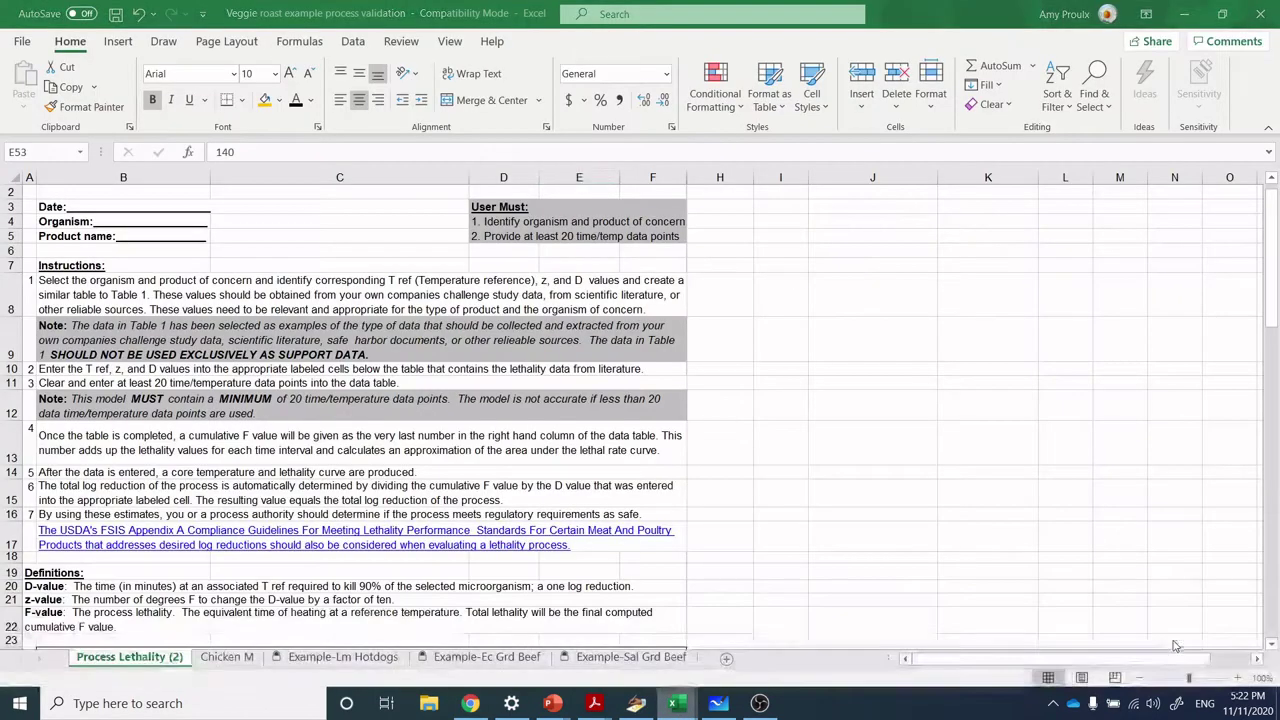
Step: Examine the Process Lethality (2) instructions, the Table 1 literature lethality data, and the time and core temperature tables
drag(1275, 330, 1275, 285)
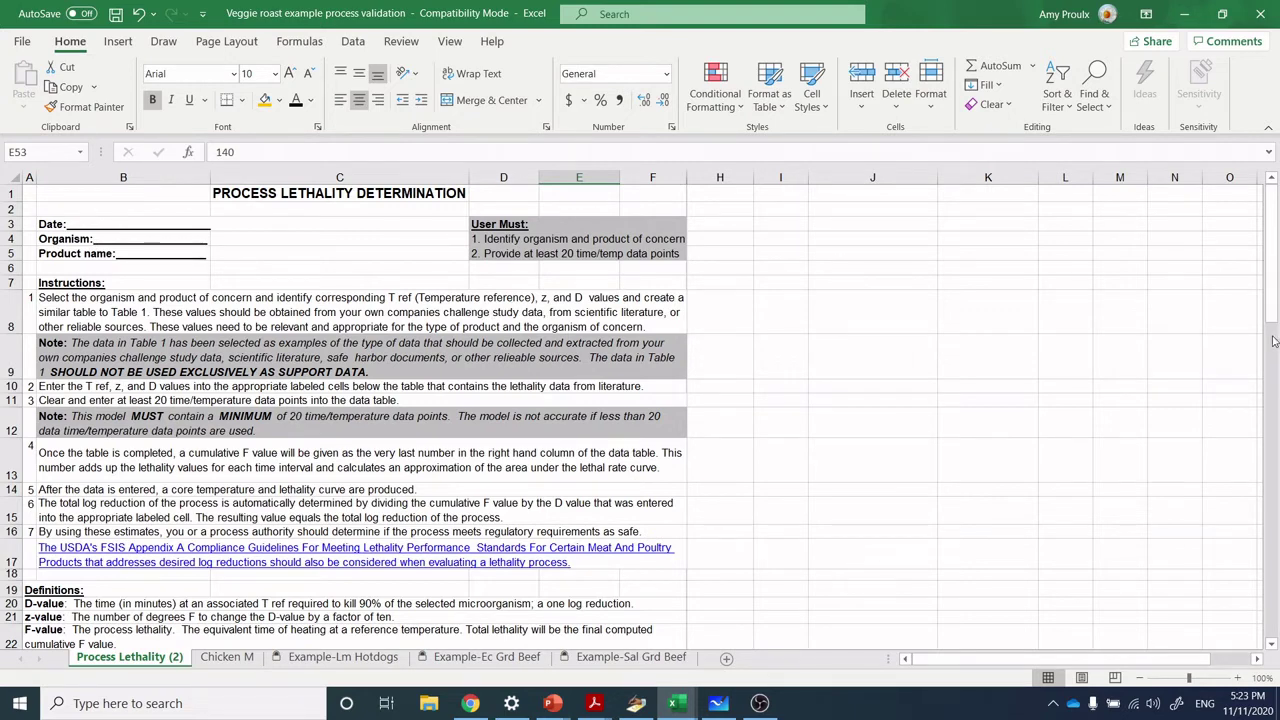
drag(1276, 279, 1277, 330)
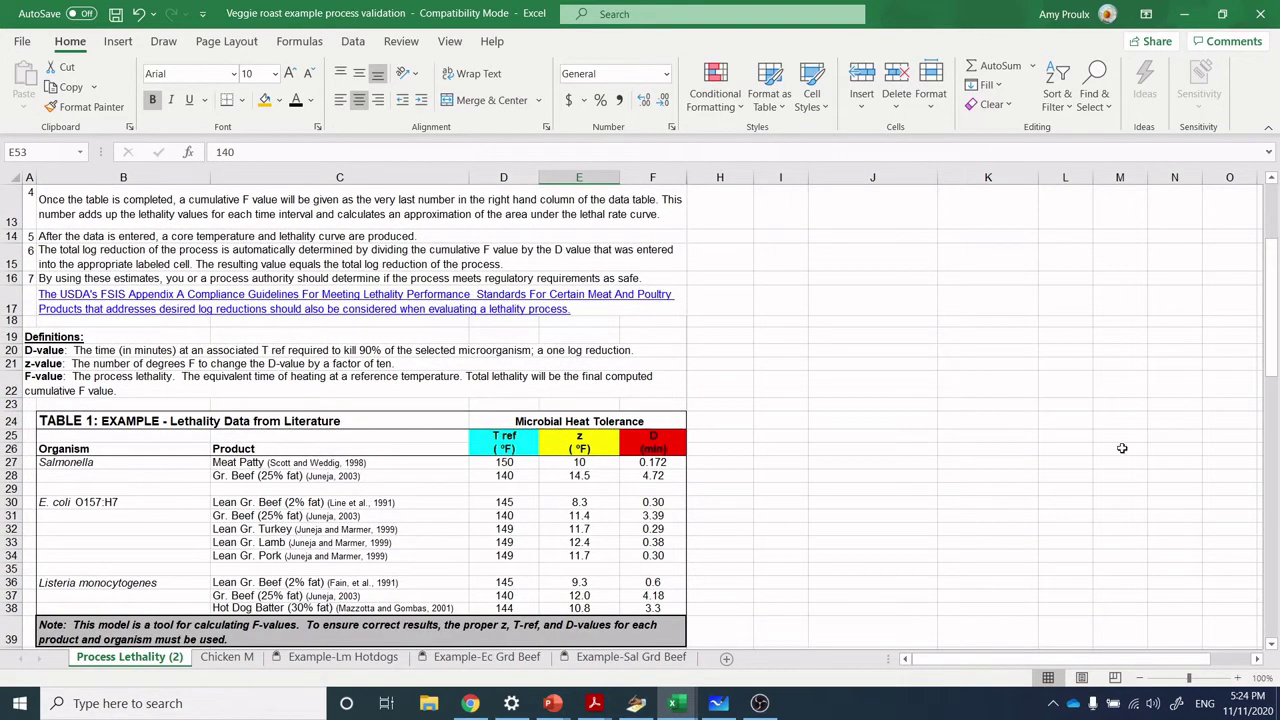
drag(1276, 341, 1276, 306)
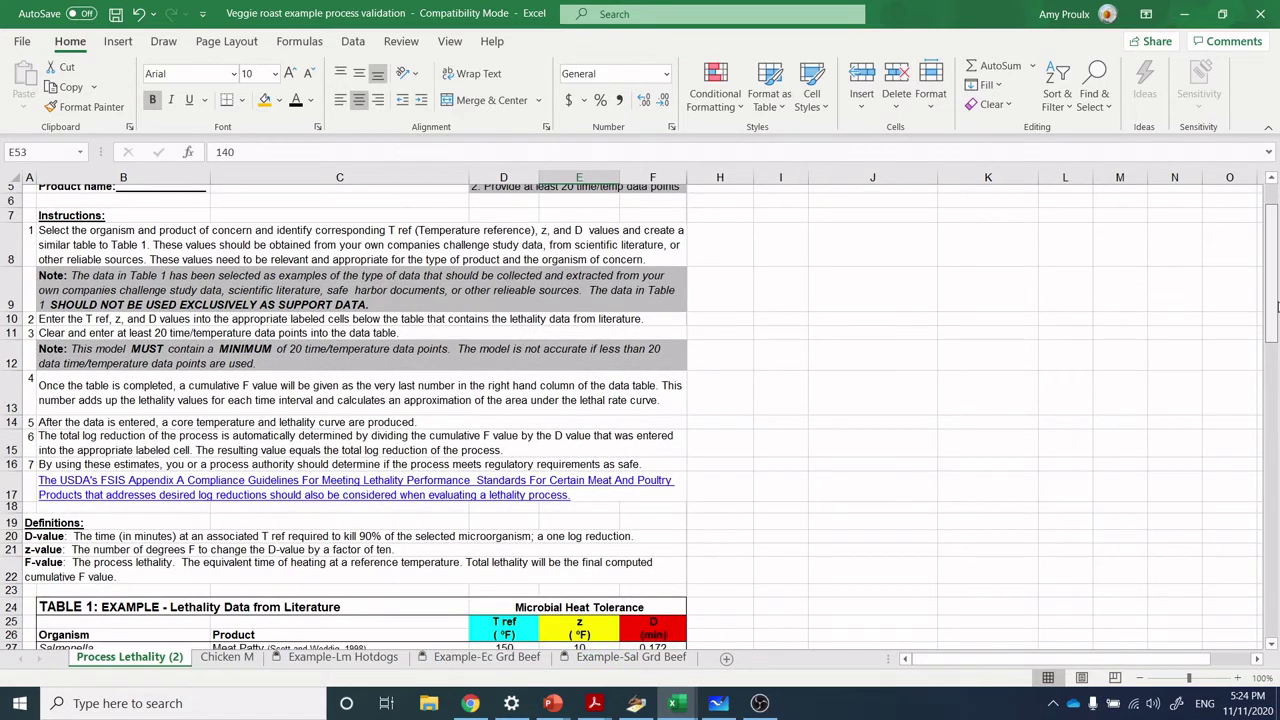
drag(1274, 378, 1276, 509)
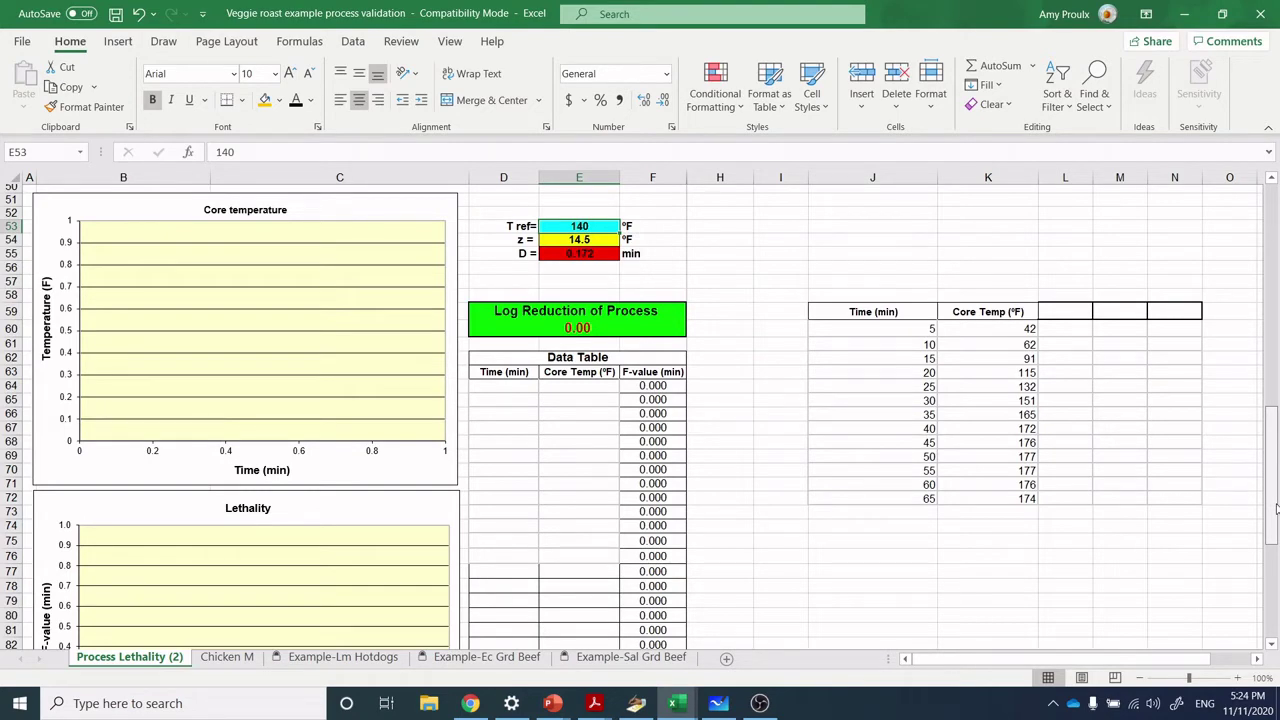
drag(1276, 509, 1276, 505)
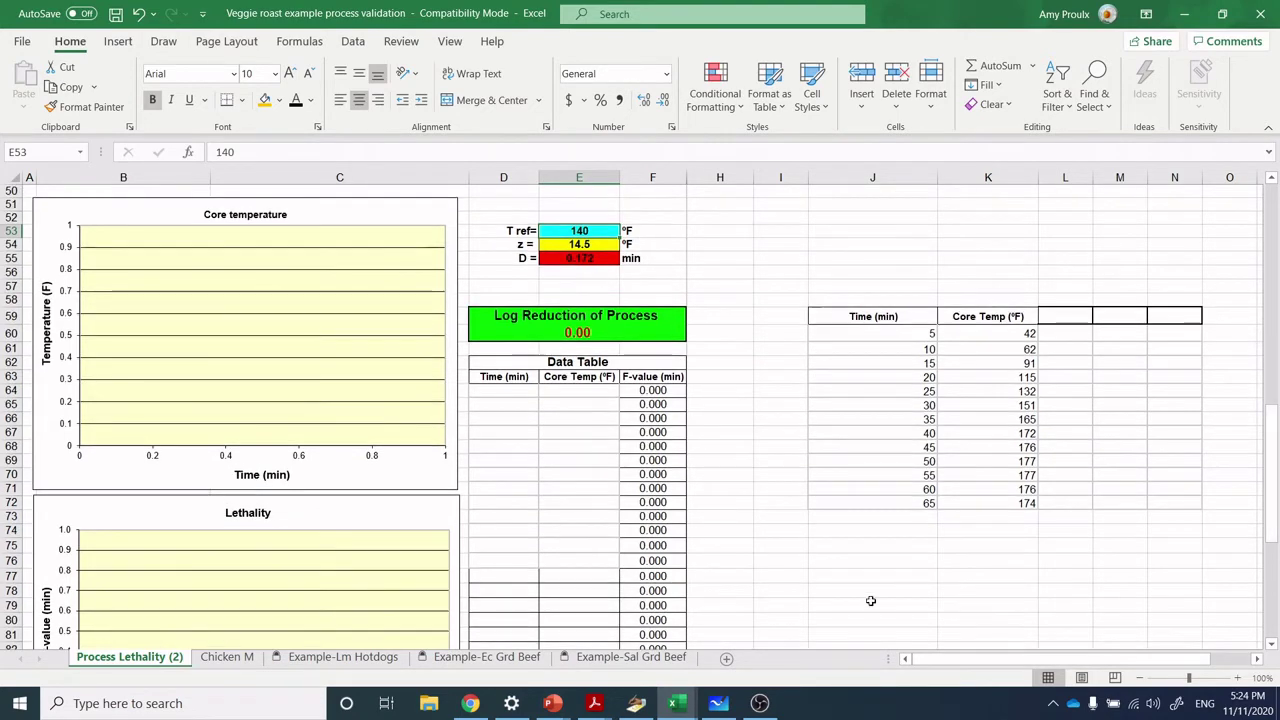
Step: Switch to Chrome and examine the ThermoWorks page for the ThermaData Stainless Steel Pro USB Temp Data Logger
click(470, 703)
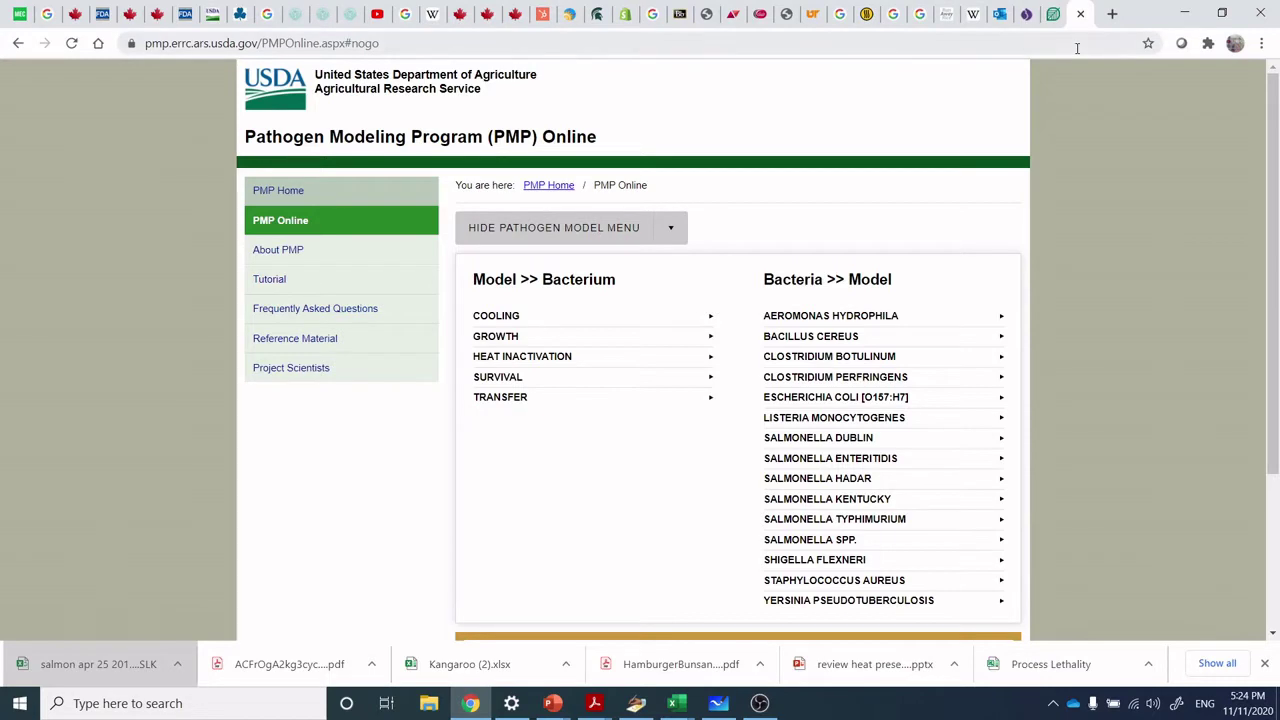
click(866, 18)
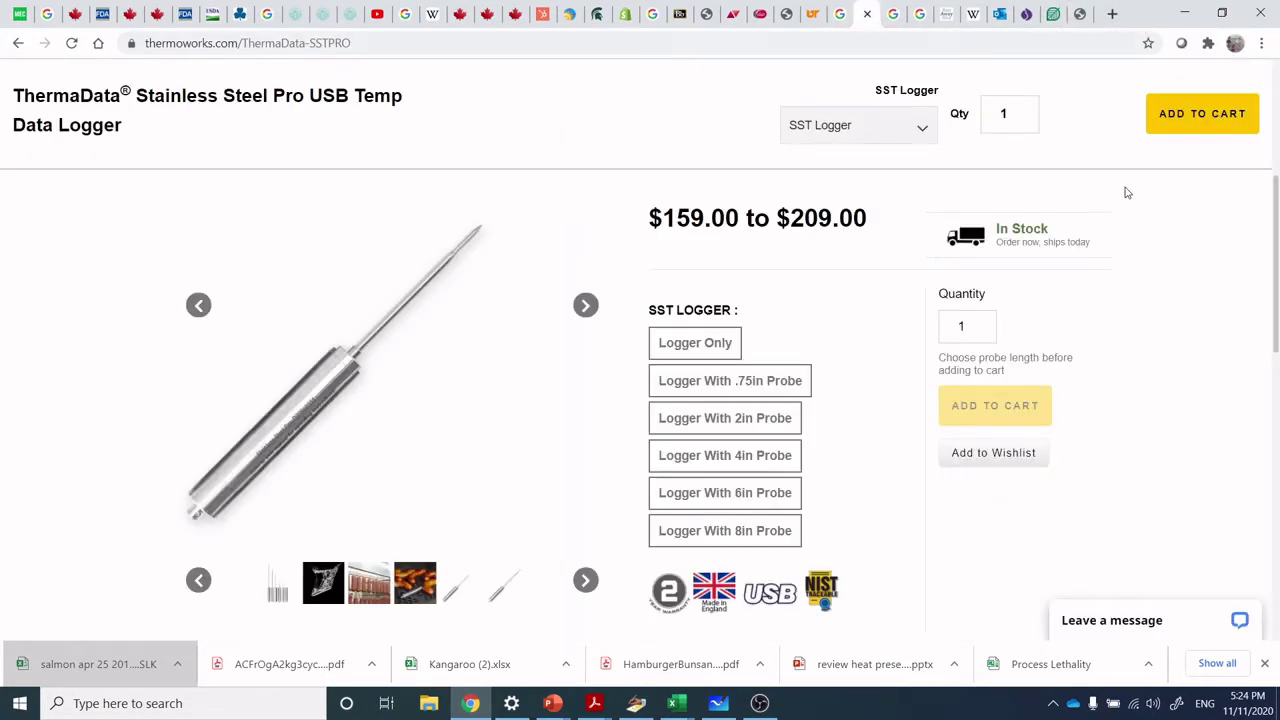
mouse_move(1275, 273)
mouse_down()
mouse_move(1275, 163)
mouse_move(1276, 263)
mouse_up()
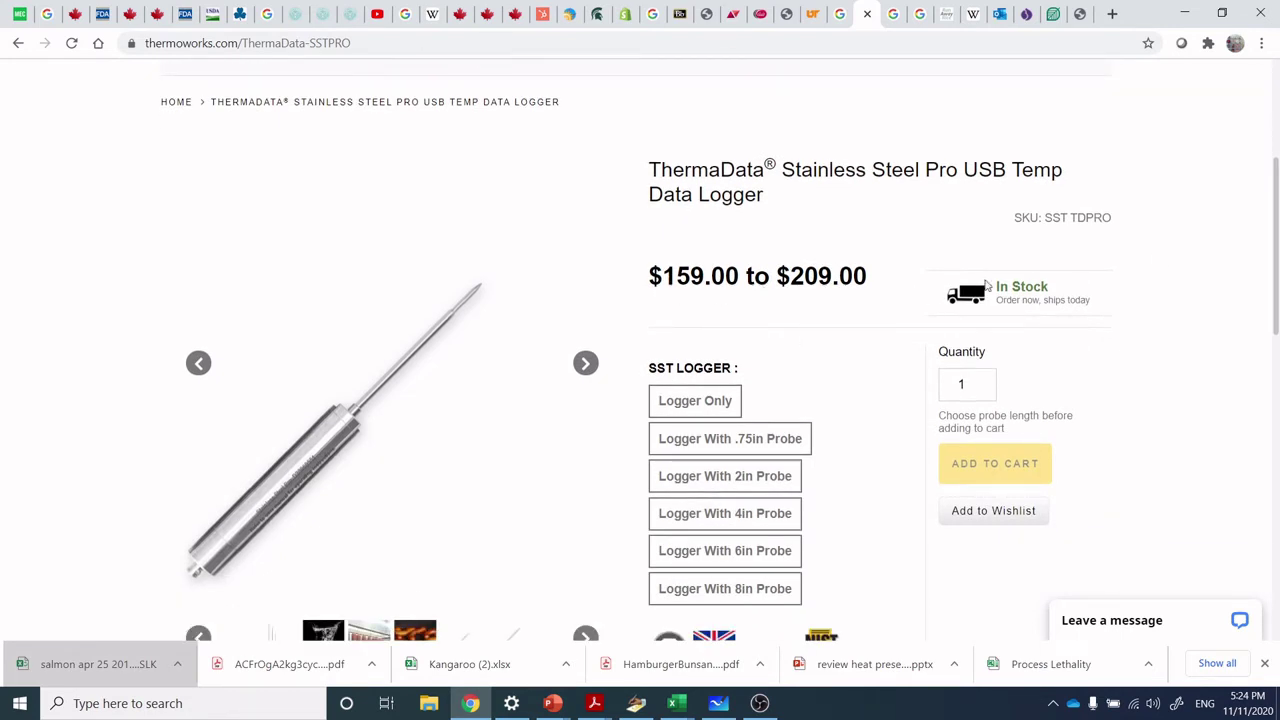
drag(1277, 258, 1277, 147)
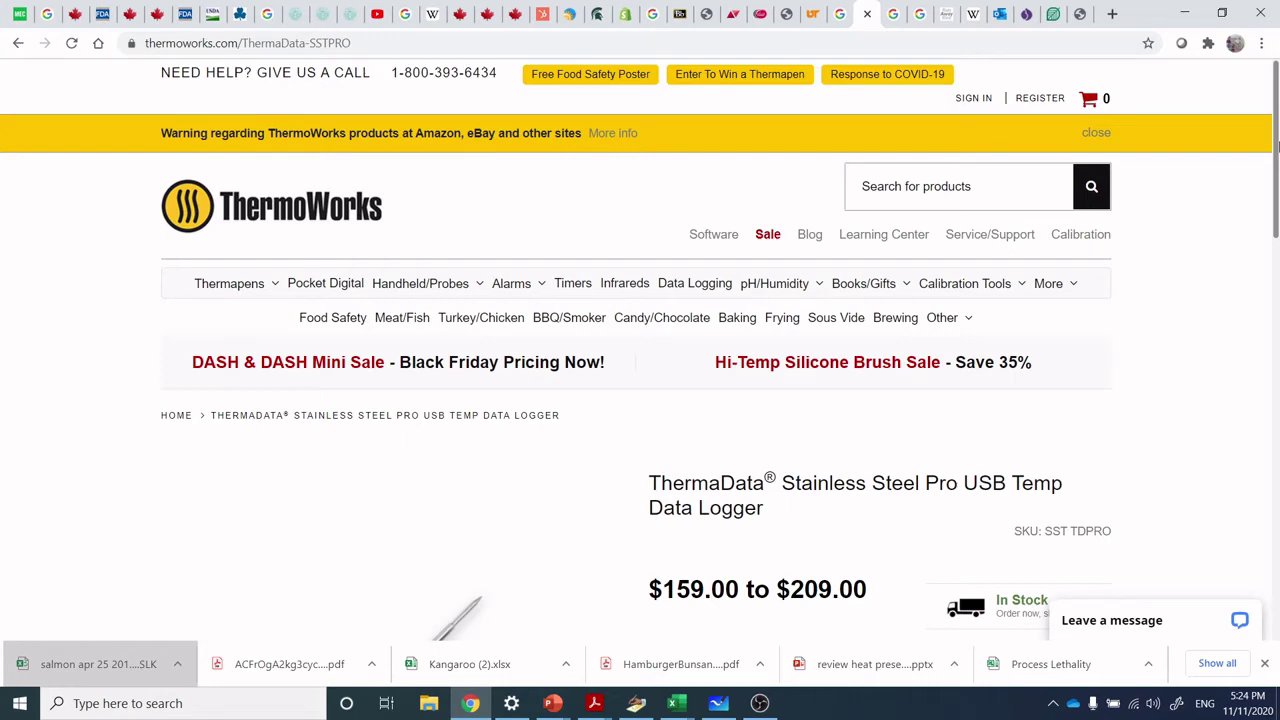
drag(1277, 147, 1277, 292)
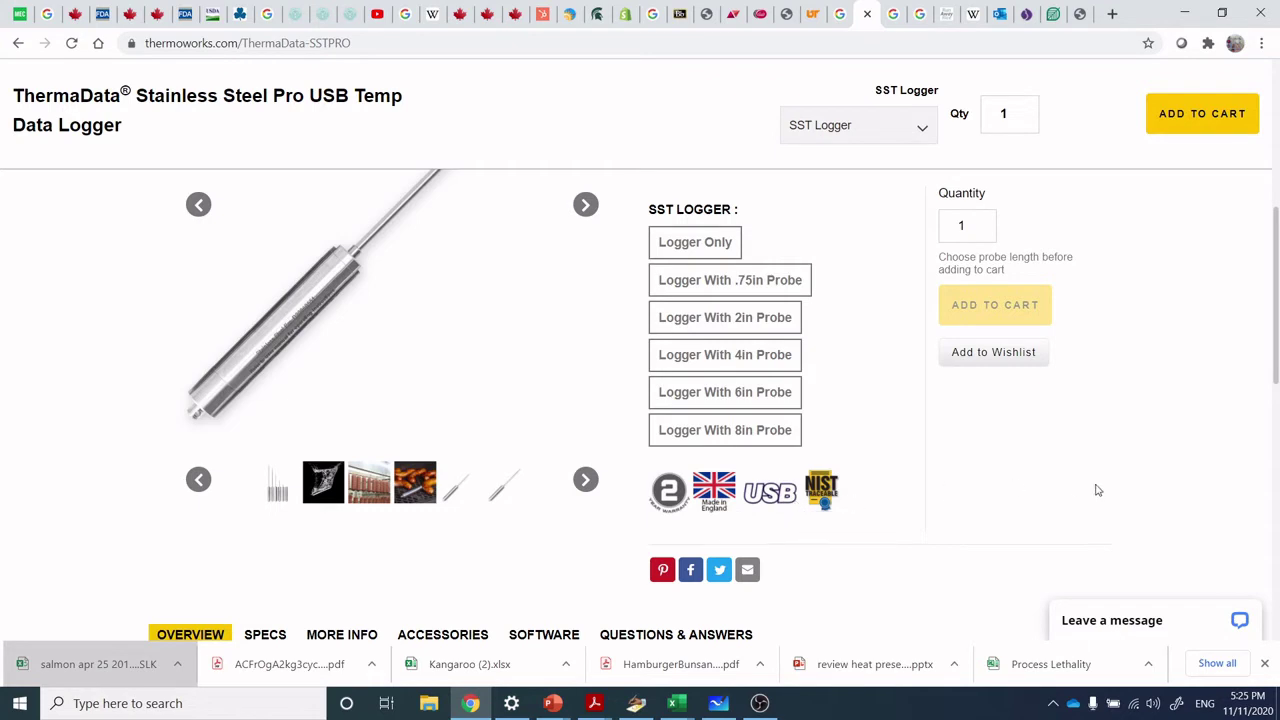
drag(1270, 358, 1277, 312)
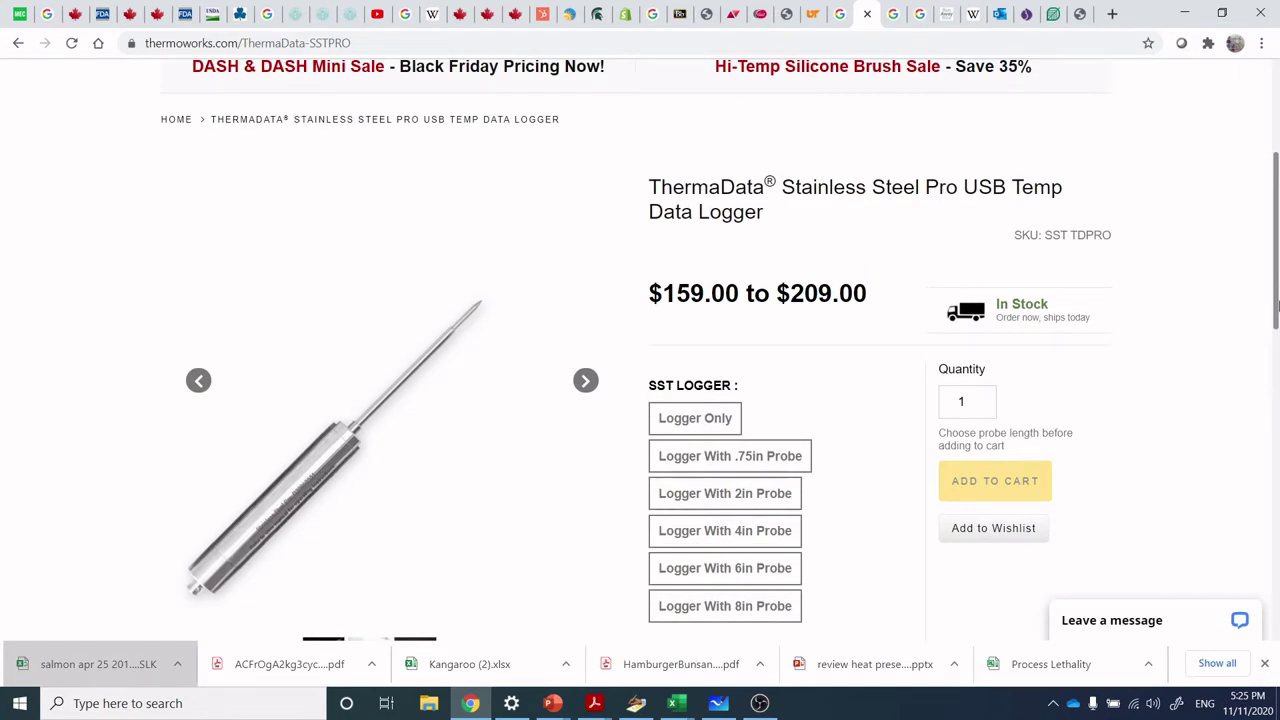
drag(1277, 312, 1277, 298)
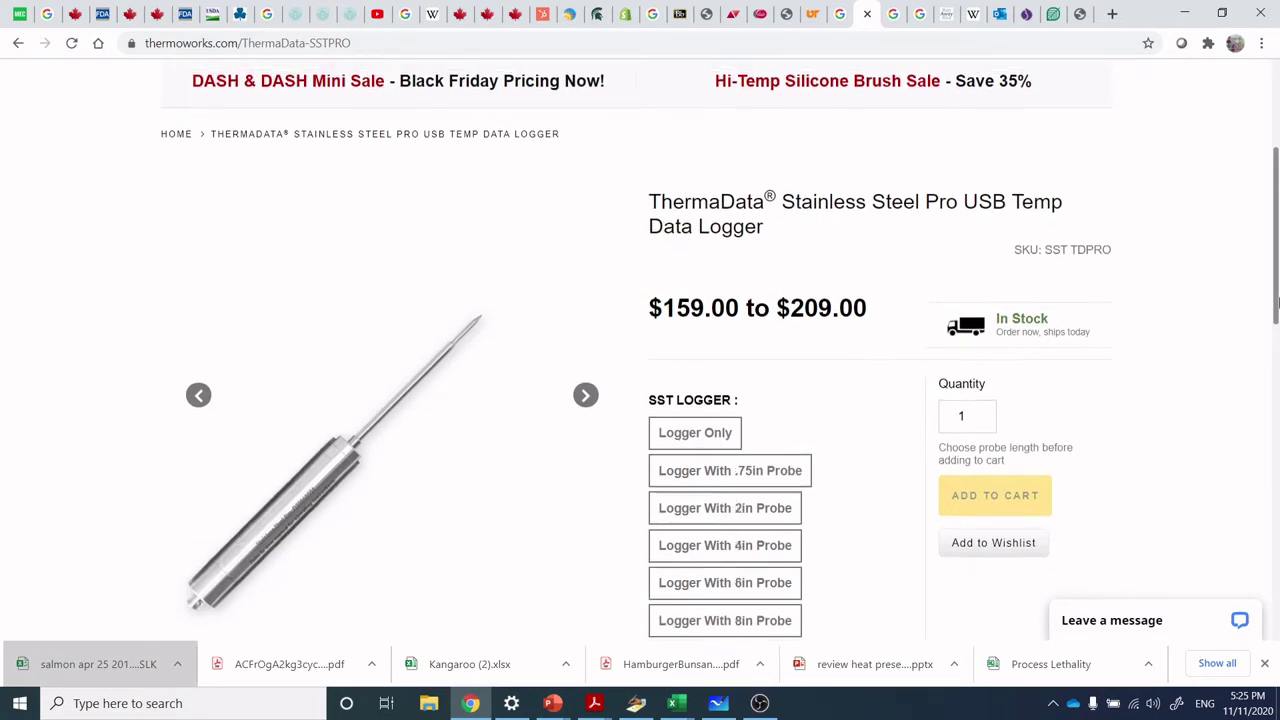
drag(1277, 298, 1277, 312)
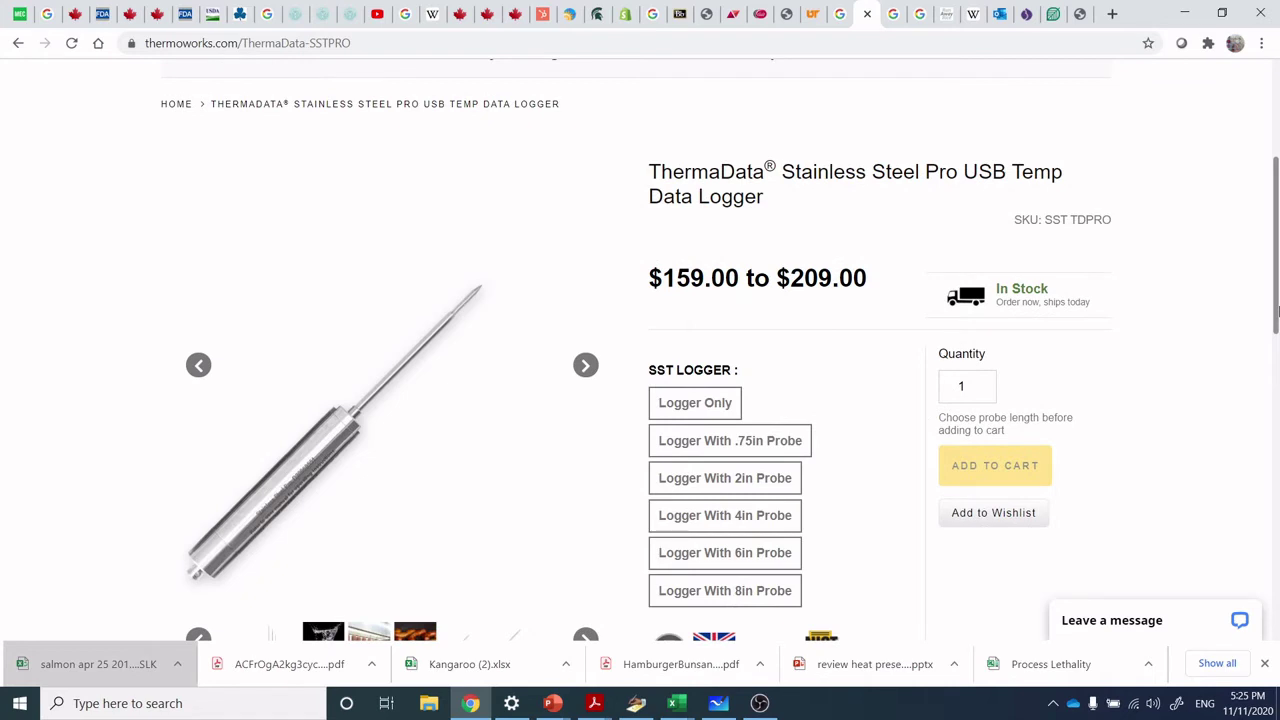
Step: Return to the Veggie roast workbook in Excel and copy the time and core temperature readings in J60:K72
mouse_move(677, 705)
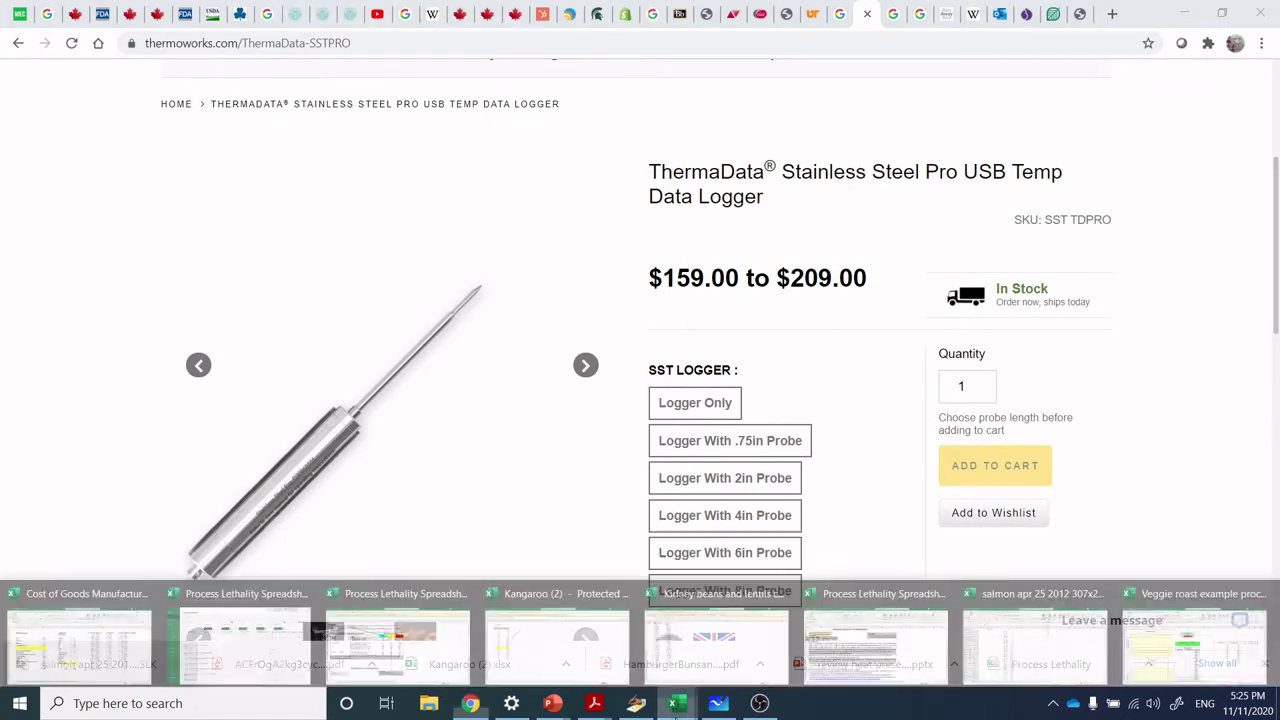
click(1161, 620)
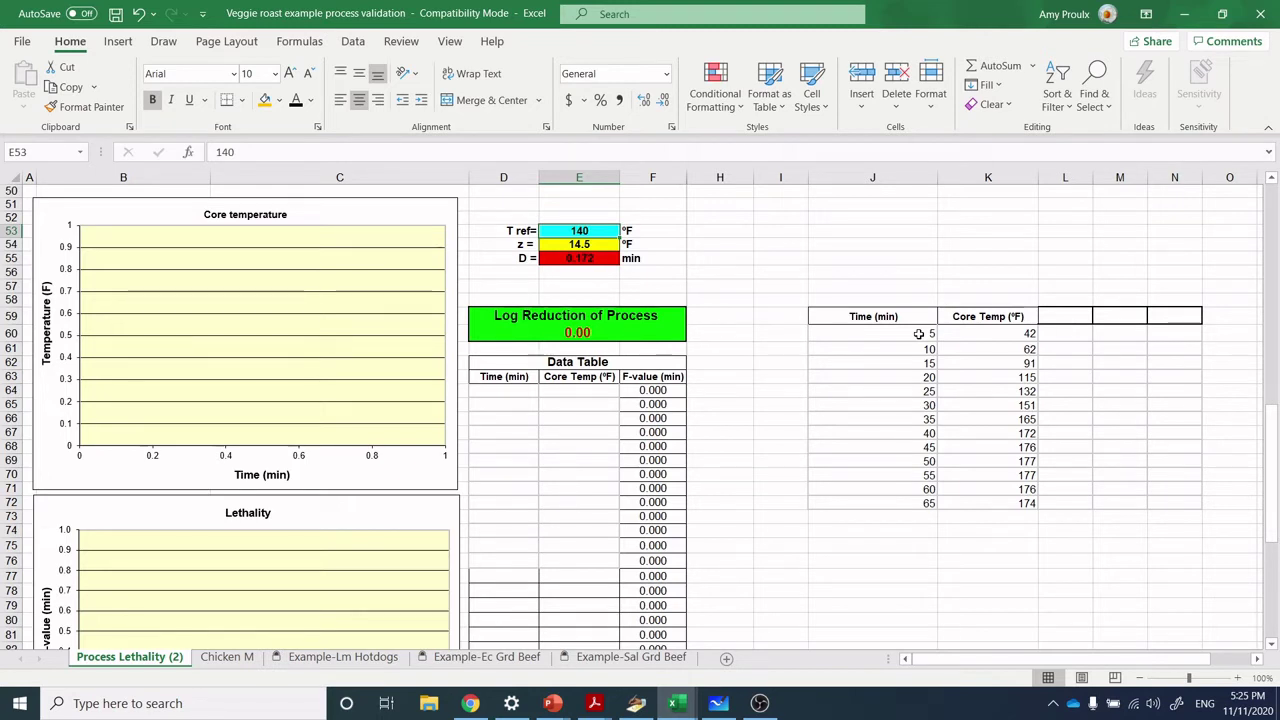
drag(918, 334, 997, 504)
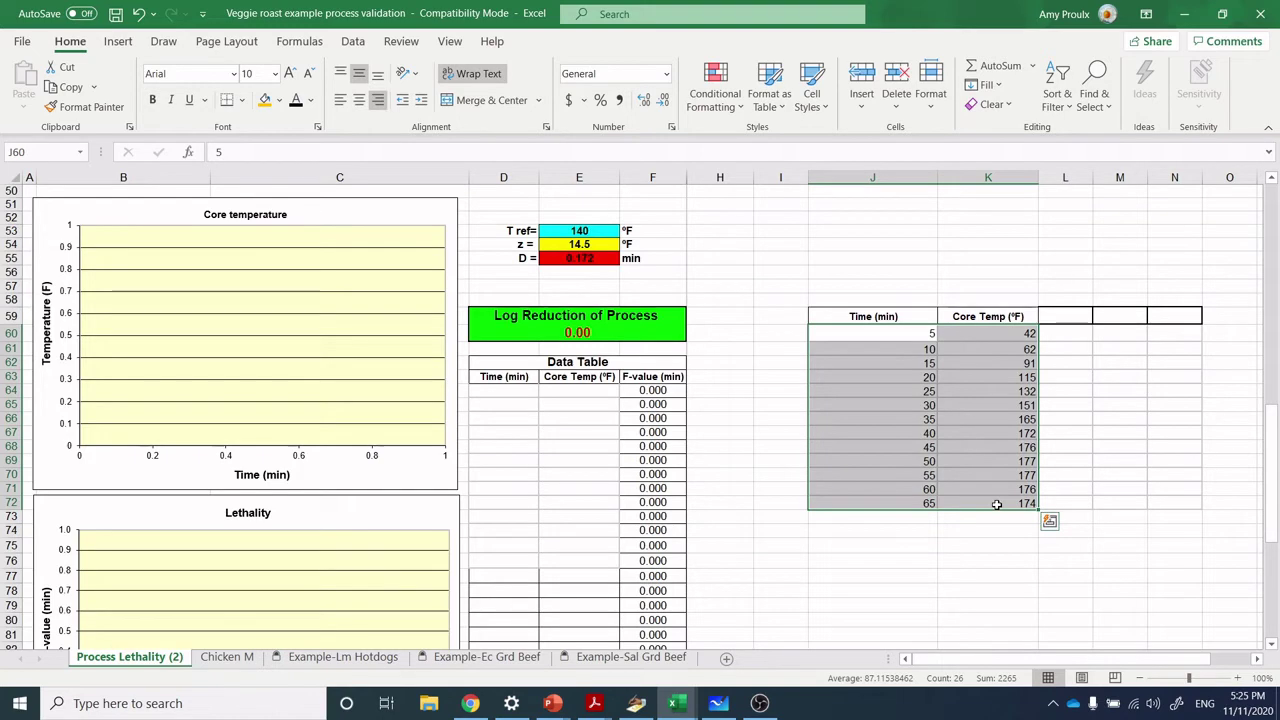
key(ctrl+c)
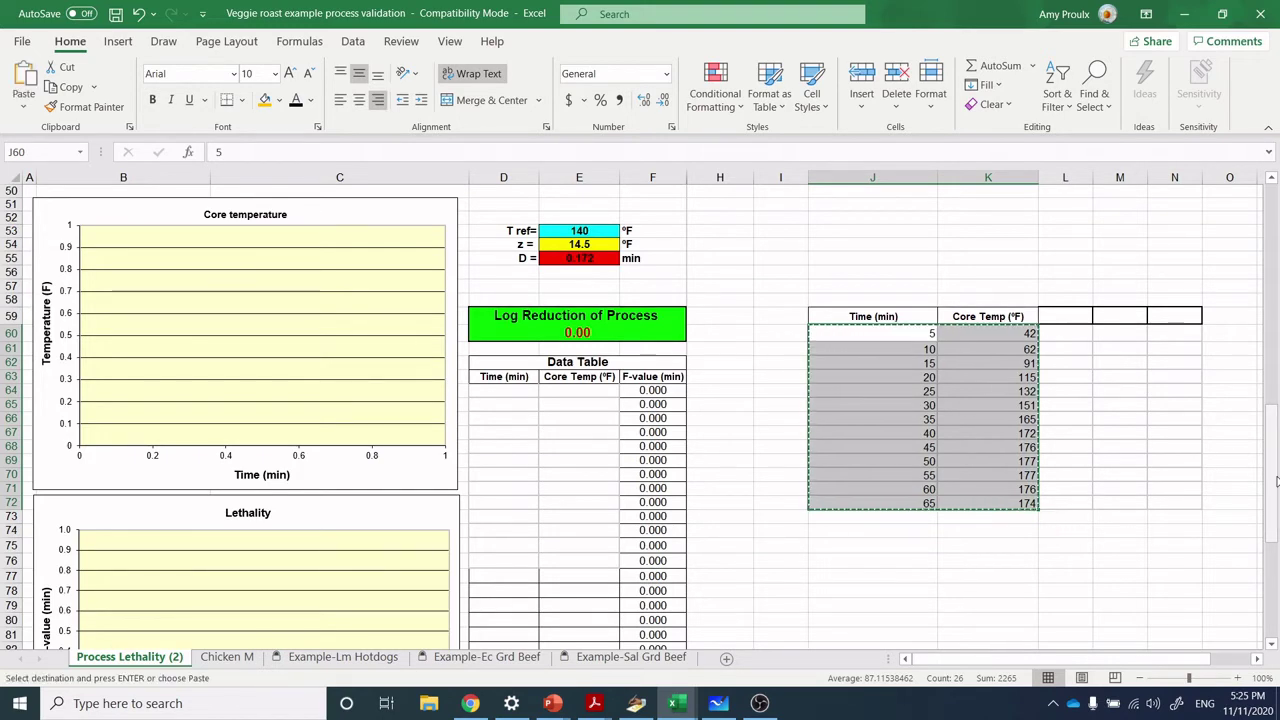
drag(1274, 488, 1277, 422)
scroll(1277, 422, down, 2)
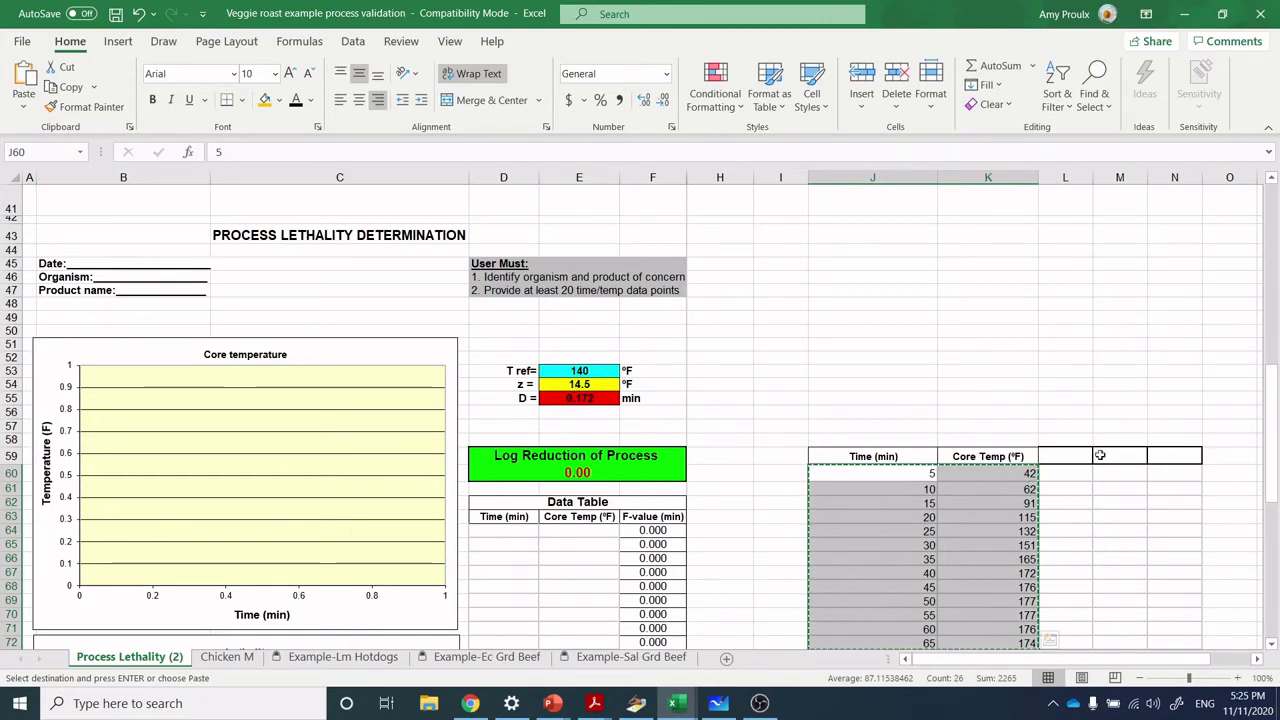
Step: Examine the Salmonella meat patty entries in Table 1, checking the T ref and z values against the literature data
drag(1273, 450, 1262, 401)
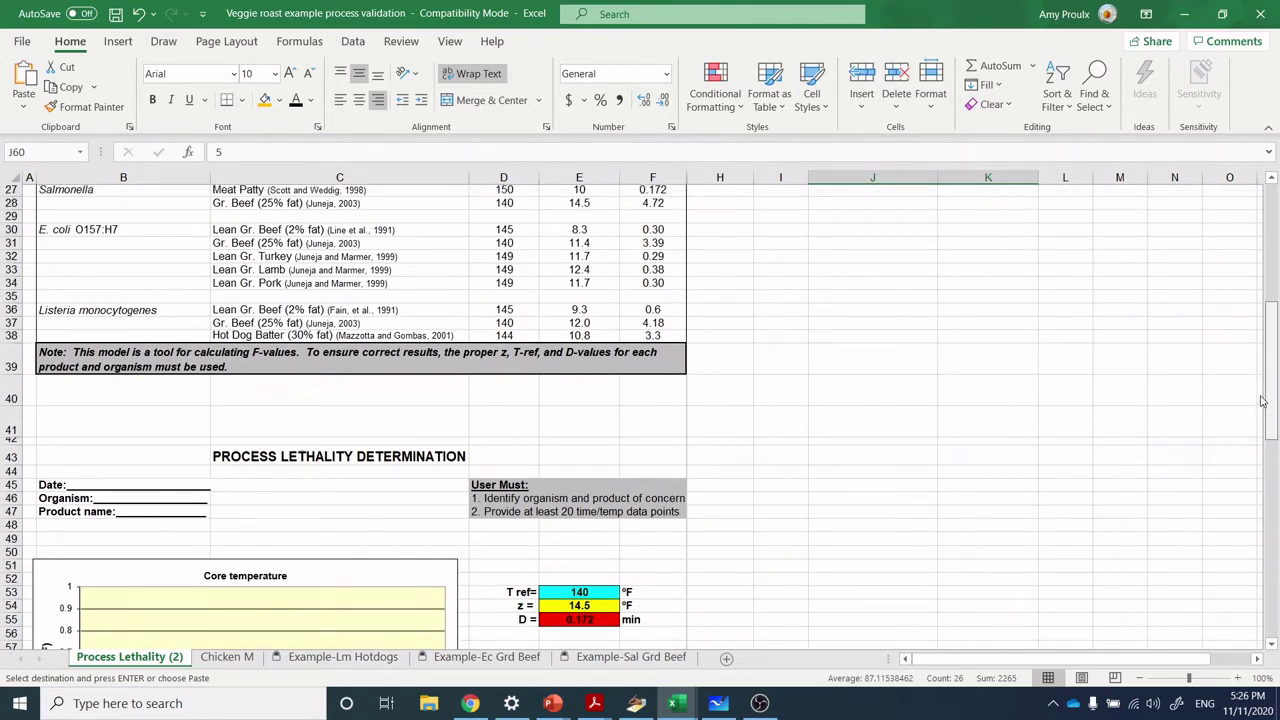
drag(1262, 401, 1260, 400)
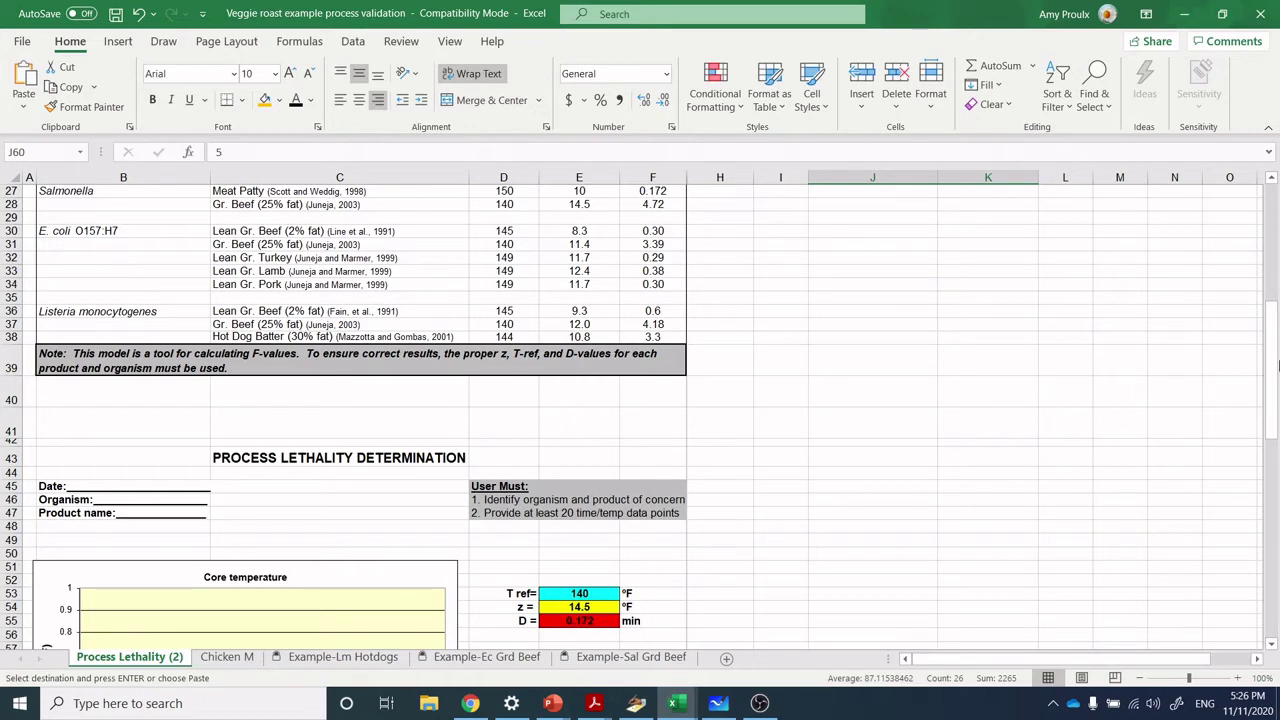
drag(1276, 437, 1277, 400)
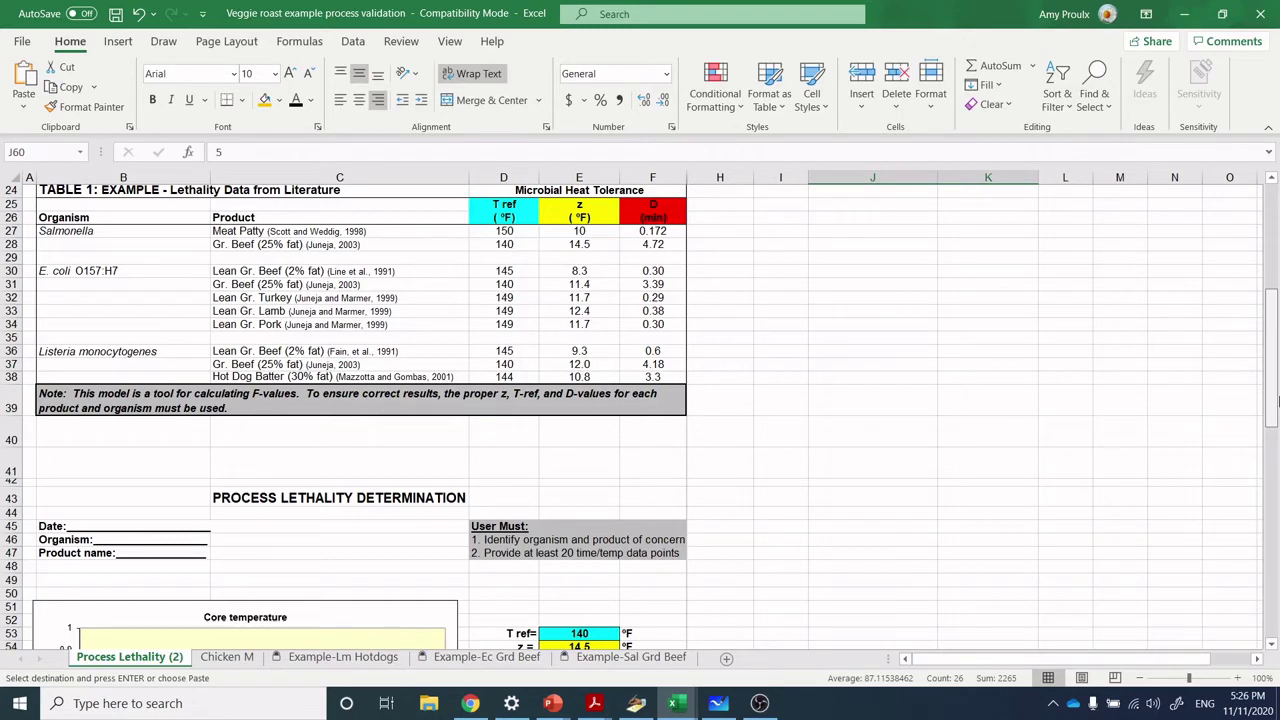
drag(1277, 400, 1276, 404)
click(515, 218)
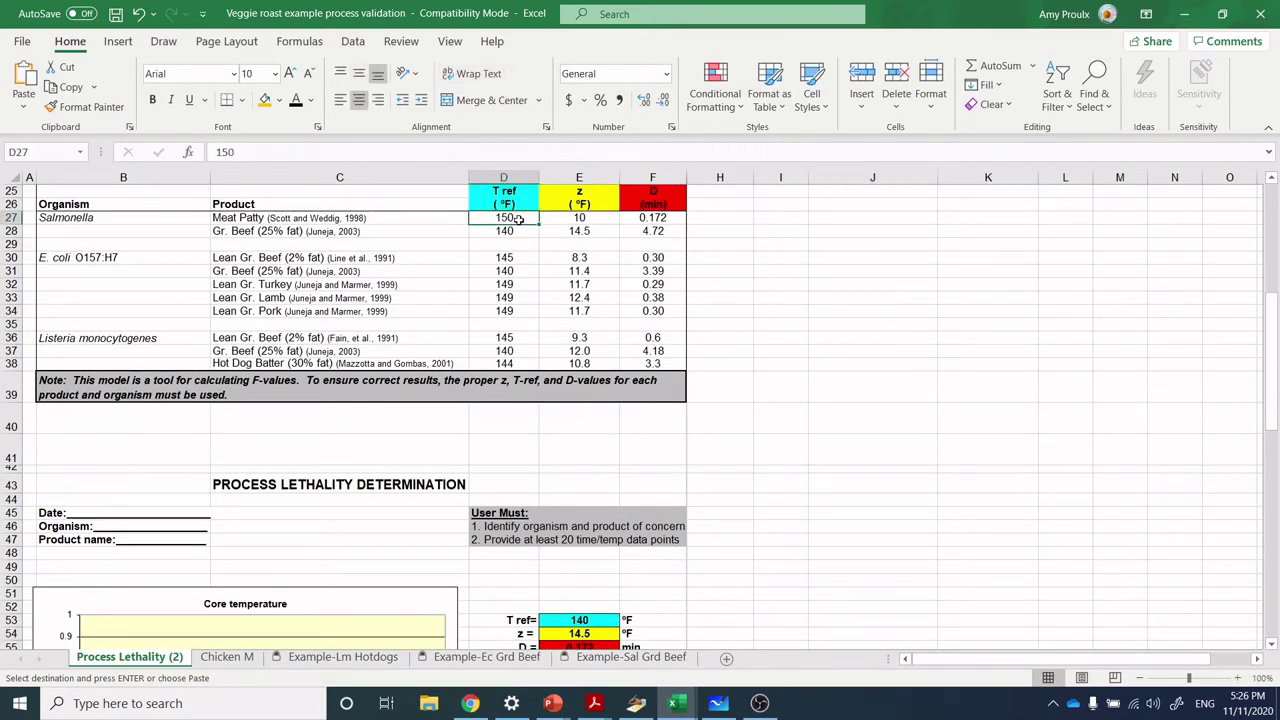
click(580, 218)
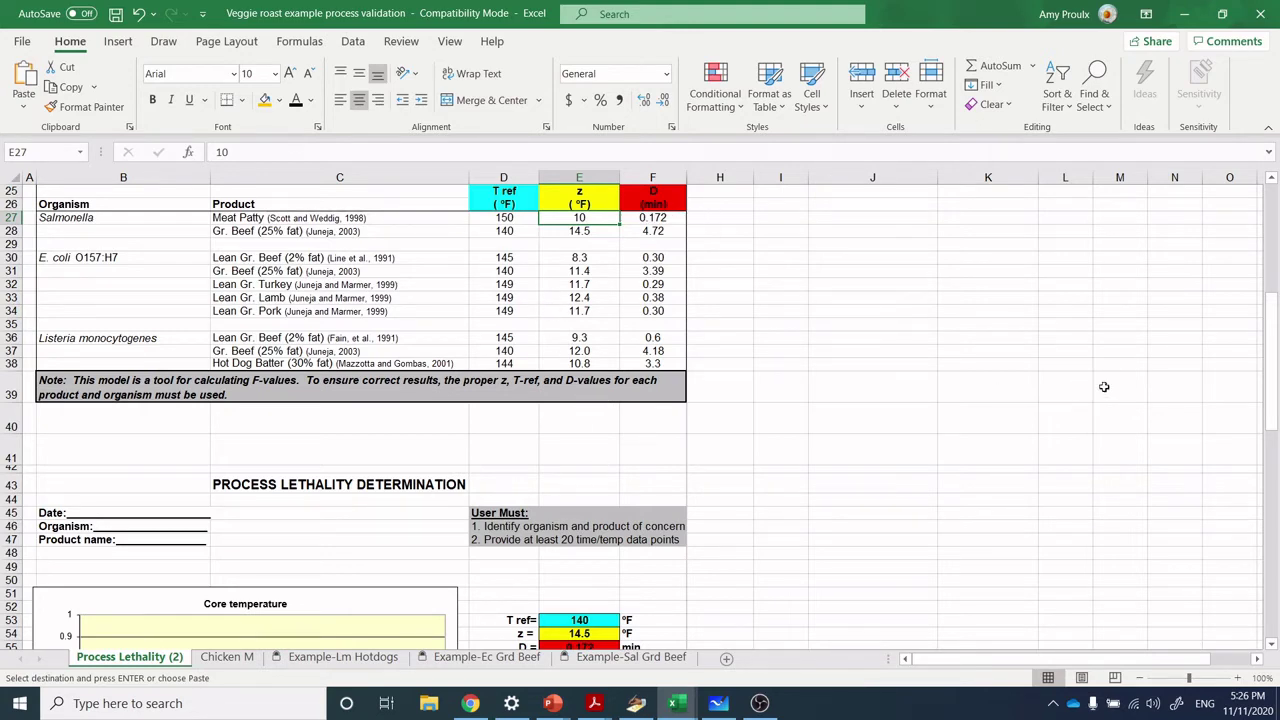
Step: Paste the copied time and core temperature readings from J60:K72 into the Data Table starting at D64
drag(1271, 353, 1276, 452)
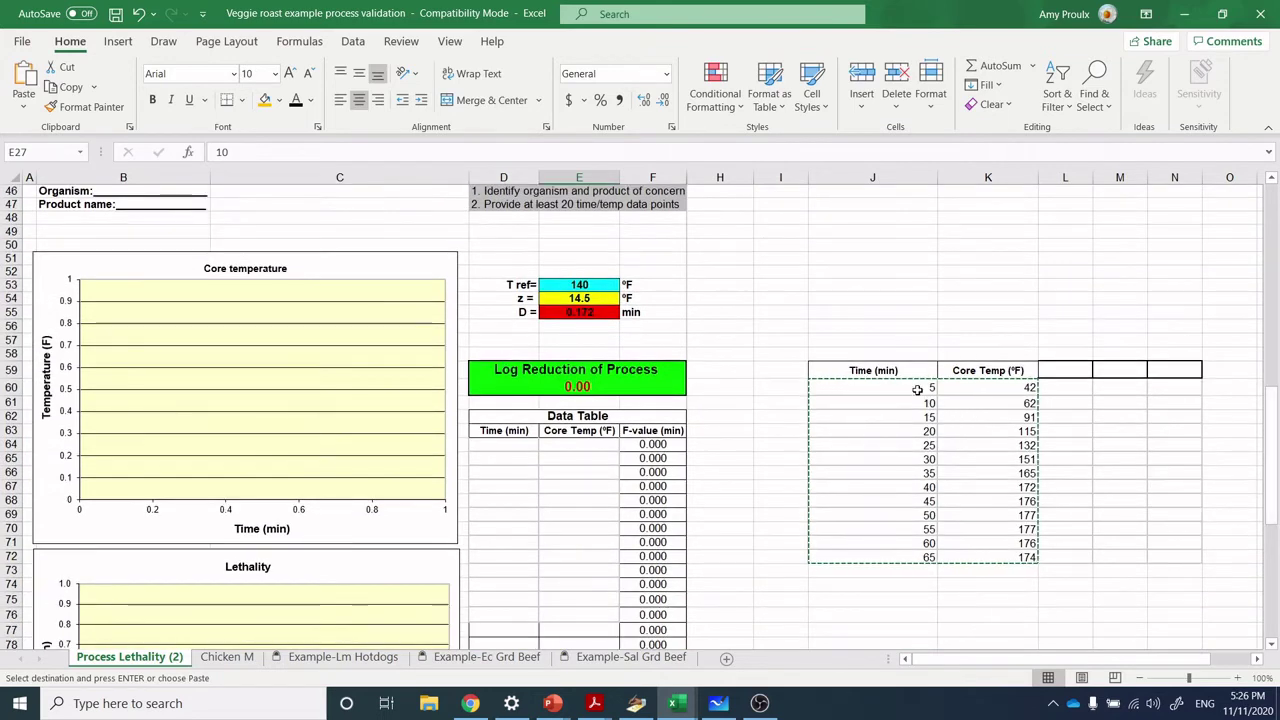
drag(925, 390, 1012, 557)
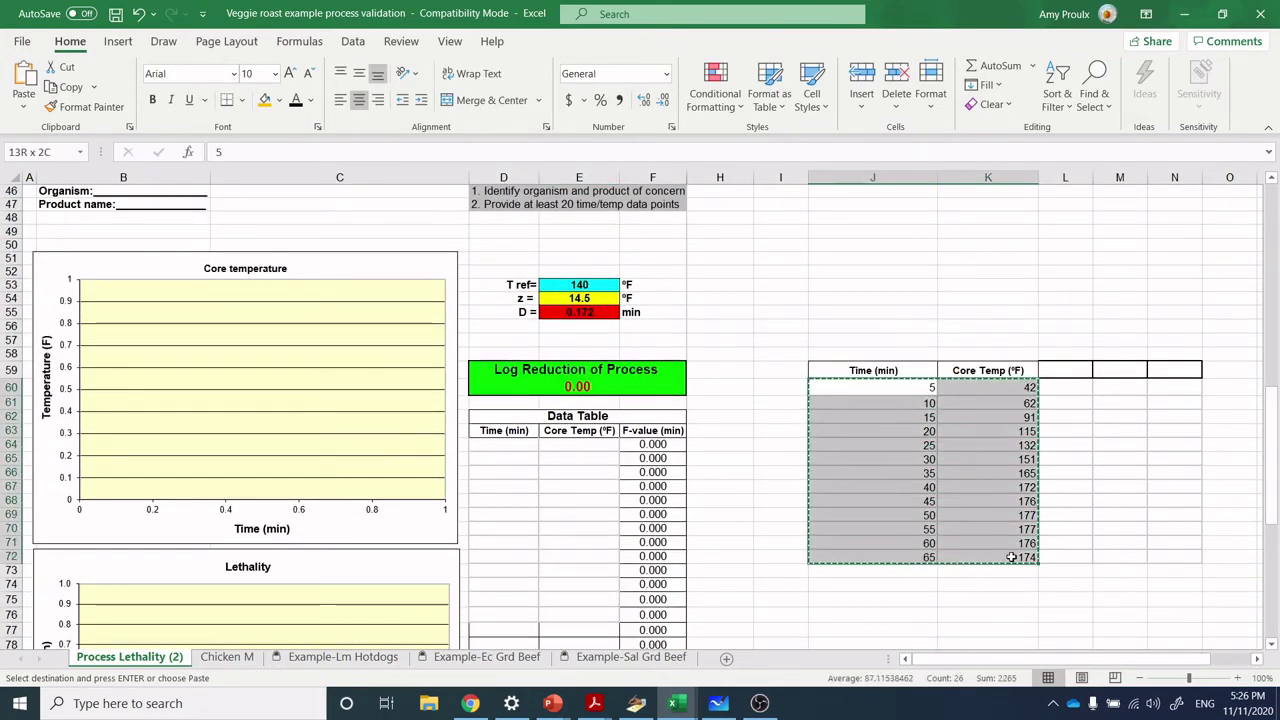
click(525, 444)
key(ctrl+v)
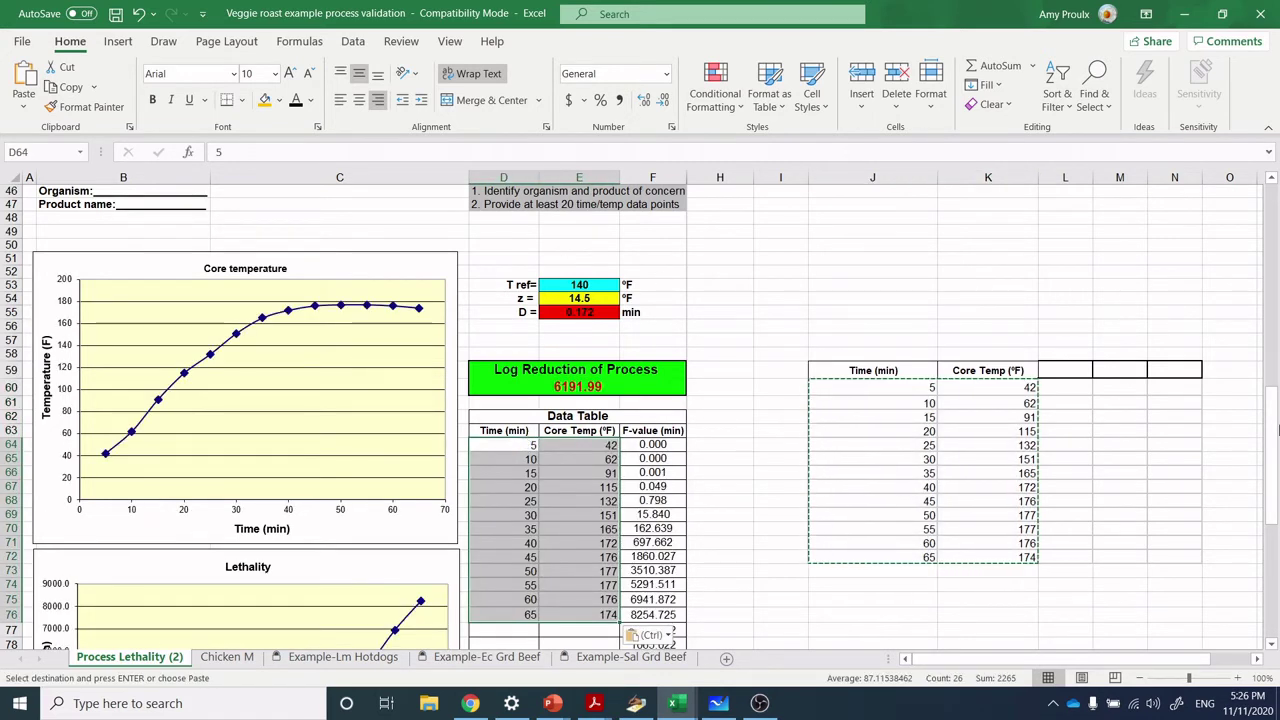
Step: Zoom the sheet out to 80% to view Table 1 together with the T ref, z, D and Log Reduction cells
scroll(1265, 360, up, 5)
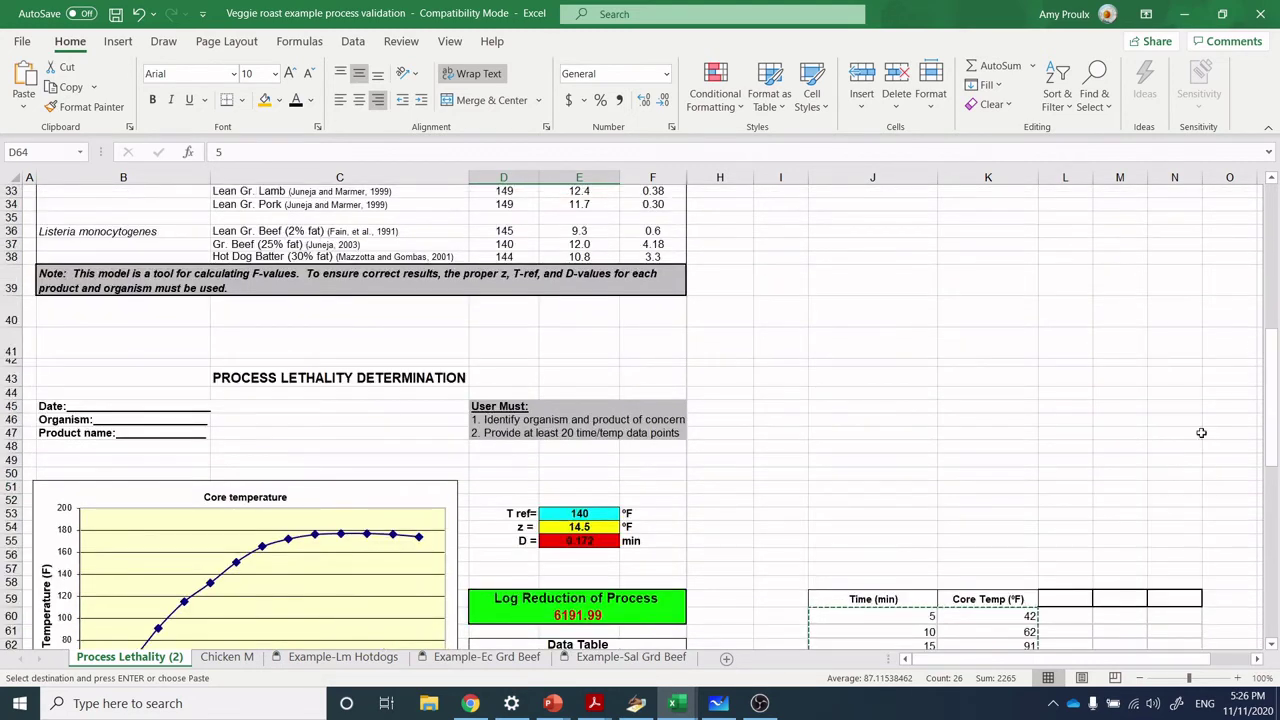
click(1141, 678)
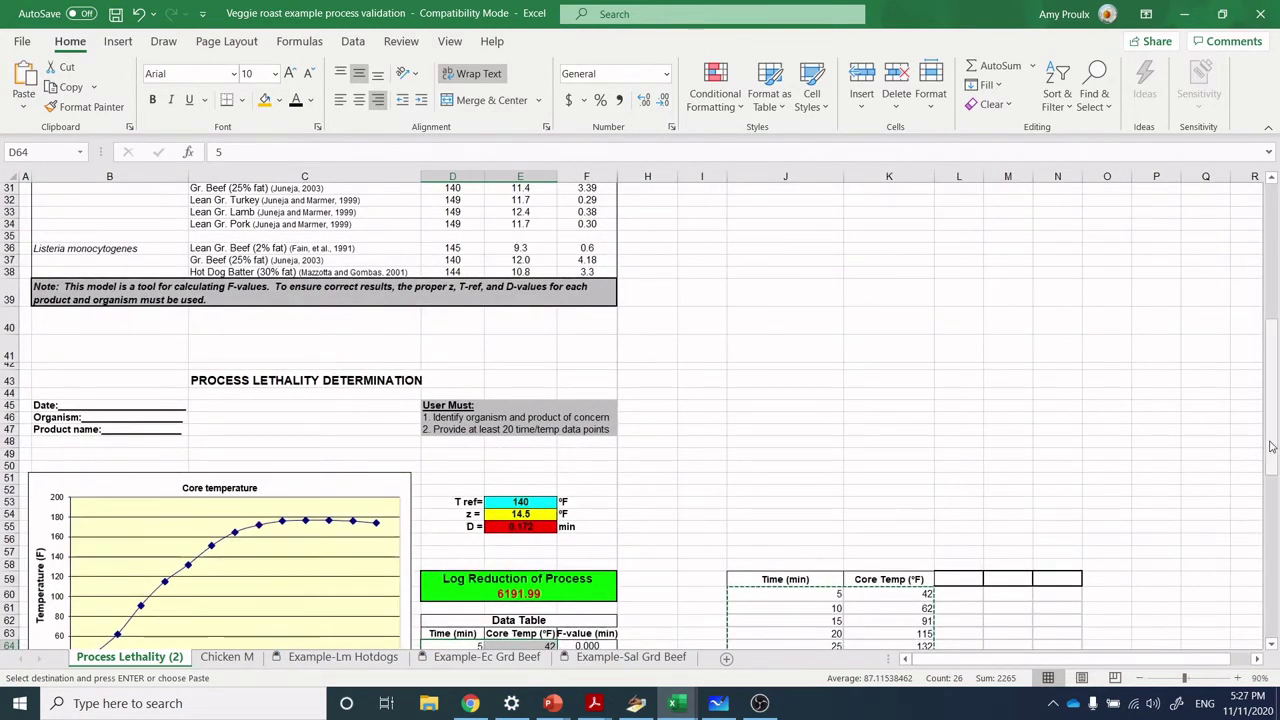
scroll(1273, 433, up, 1)
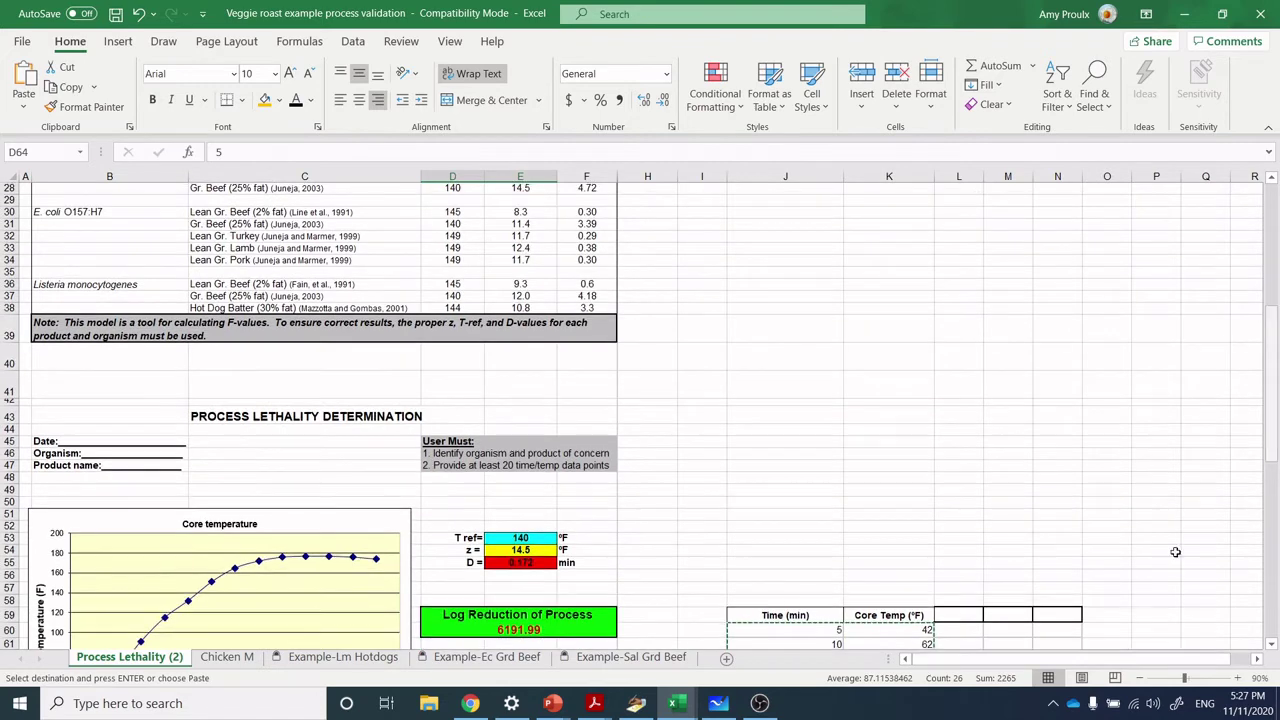
click(1137, 678)
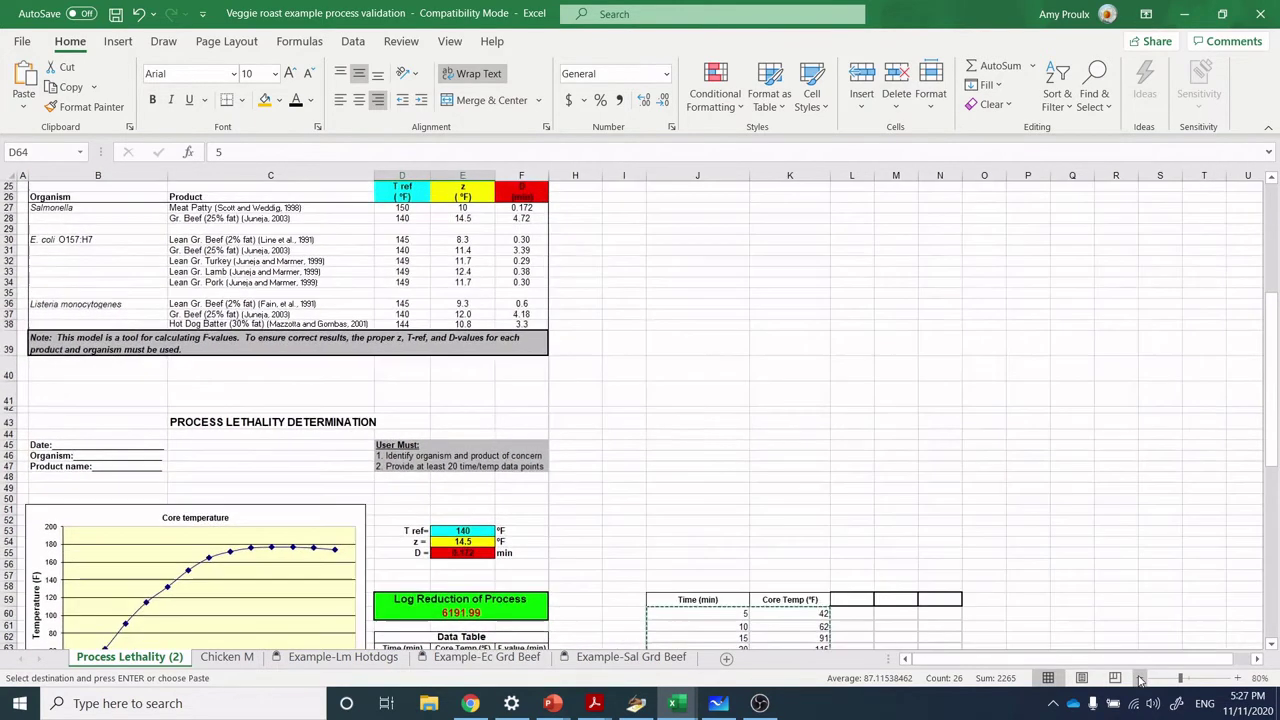
scroll(1275, 440, up, 1)
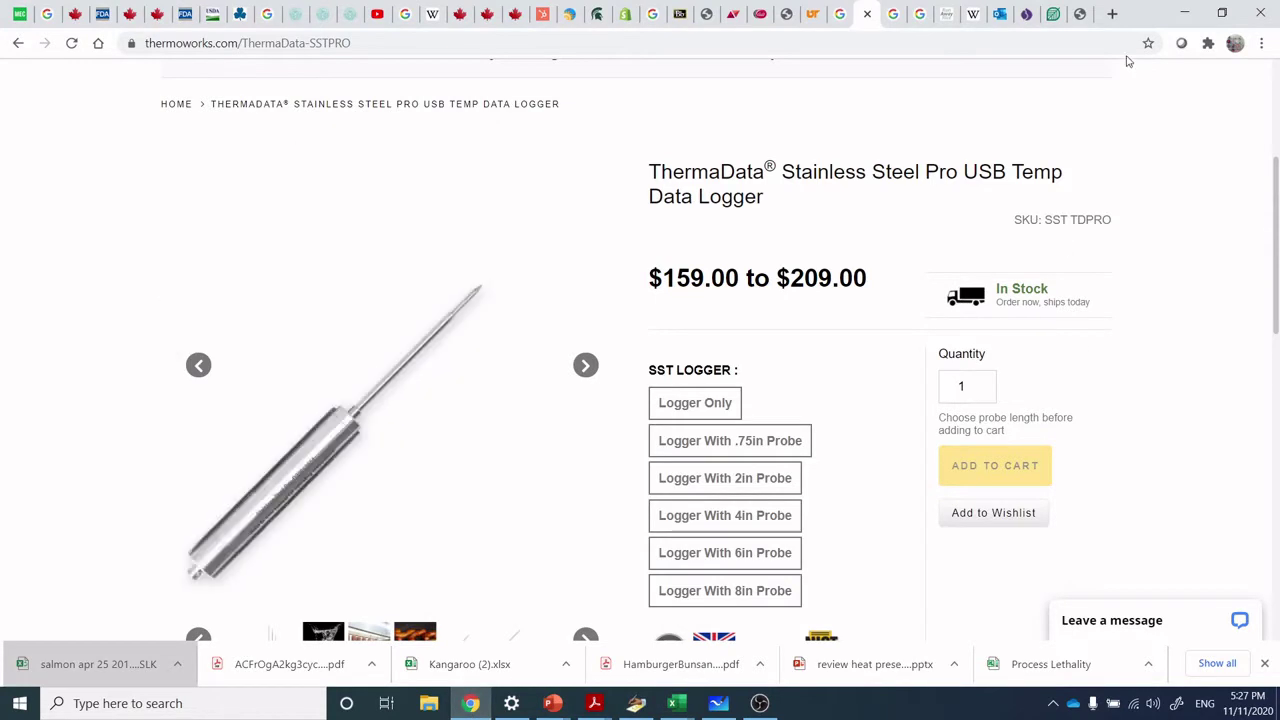
Step: In a new Chrome tab, open the Lemgo D- and z-value Database for Food and bring up its data search form
click(1113, 14)
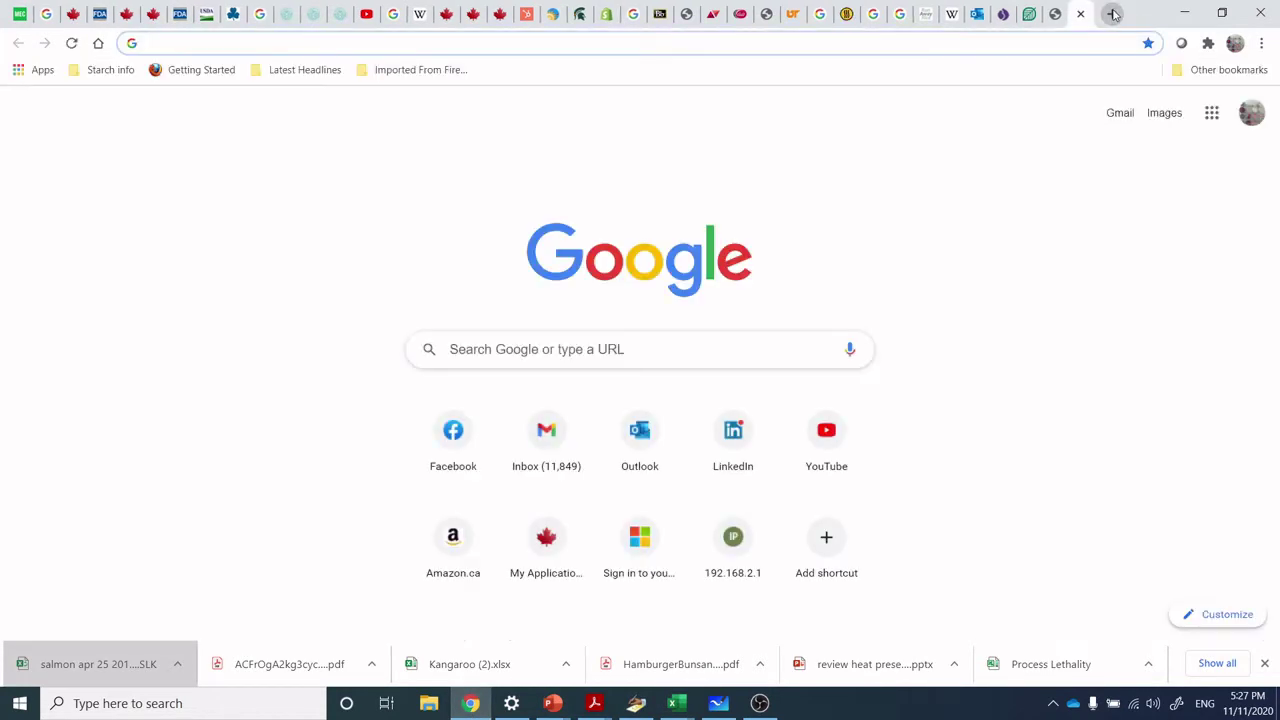
text(lemg)
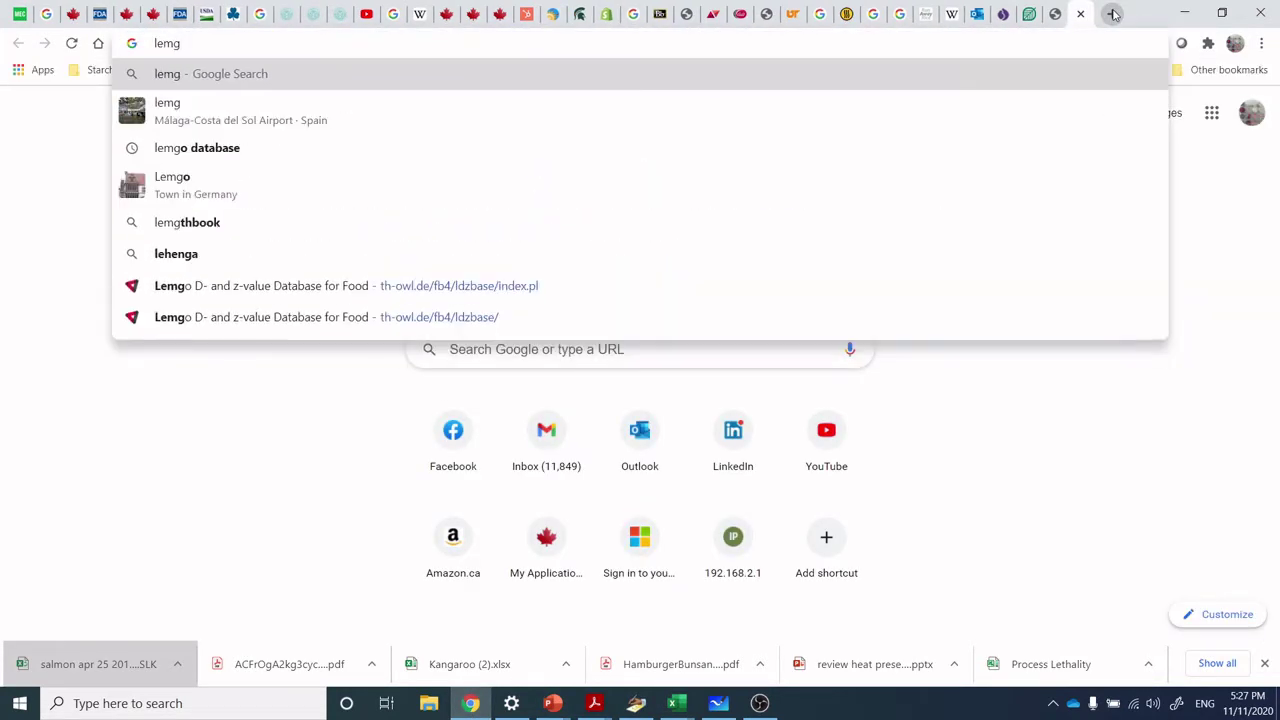
key(Down)
key(Down)
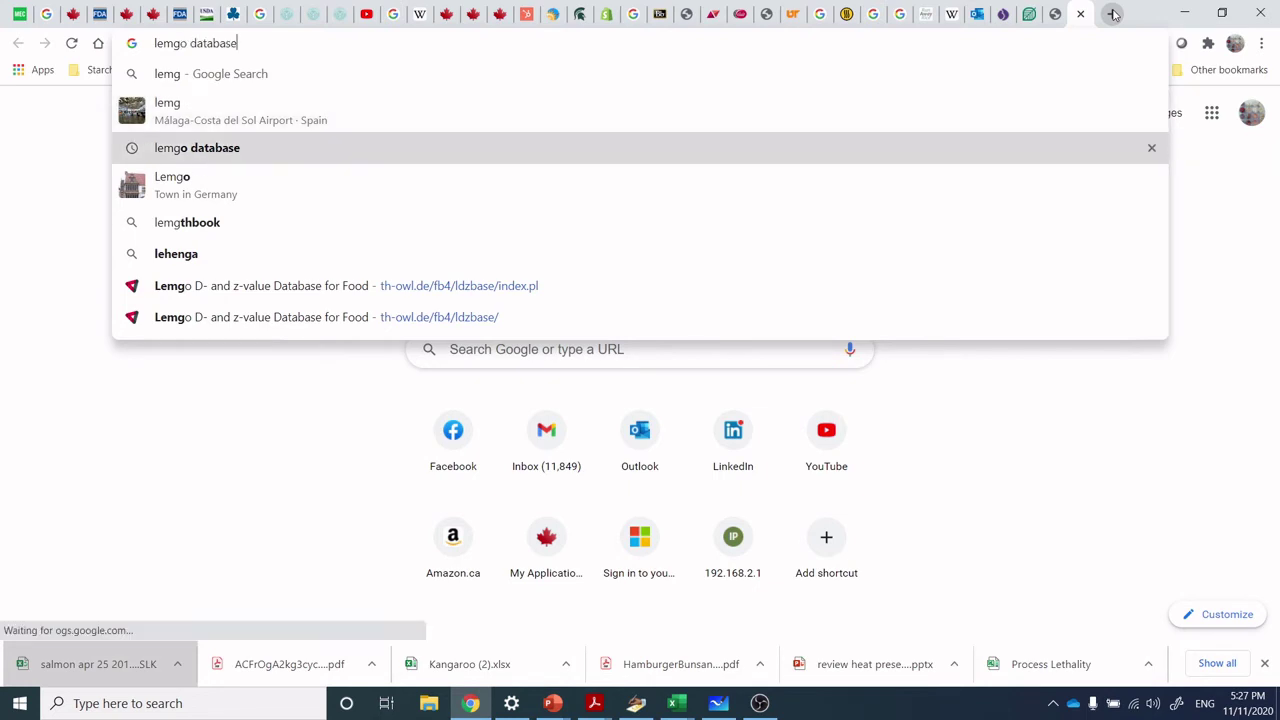
key(Down)
key(Down)
key(Down)
key(Down)
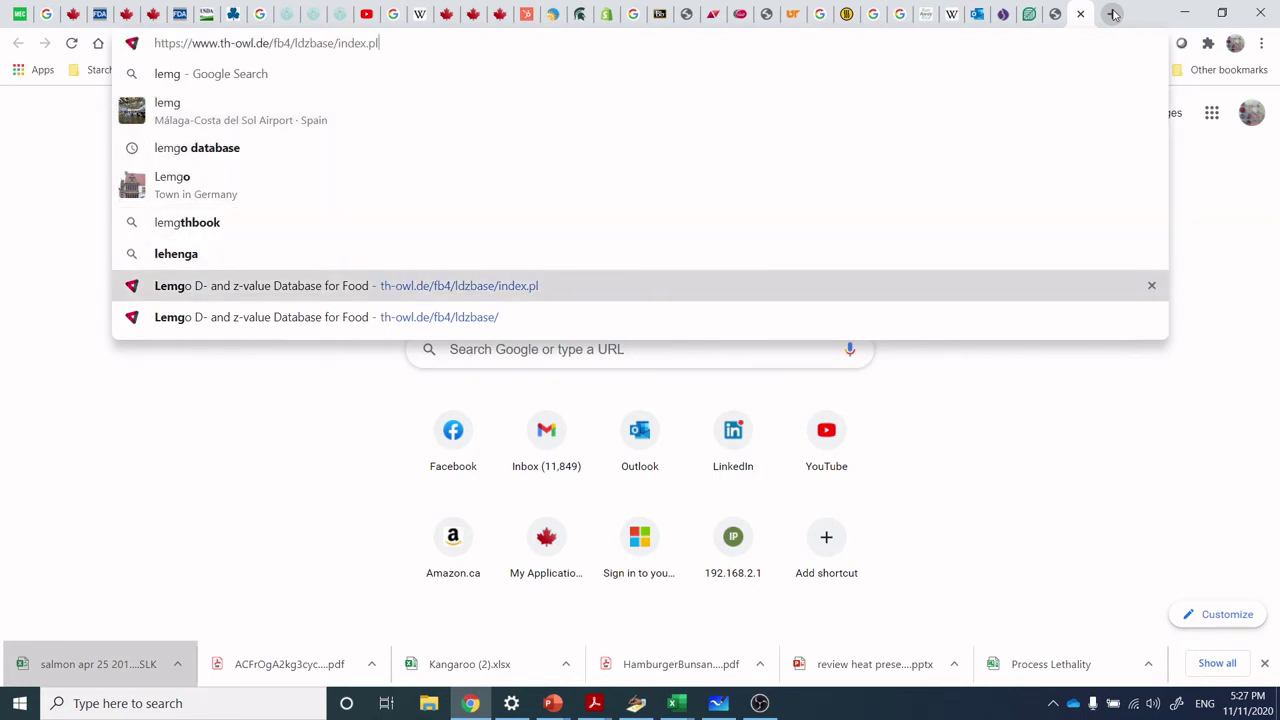
key(Return)
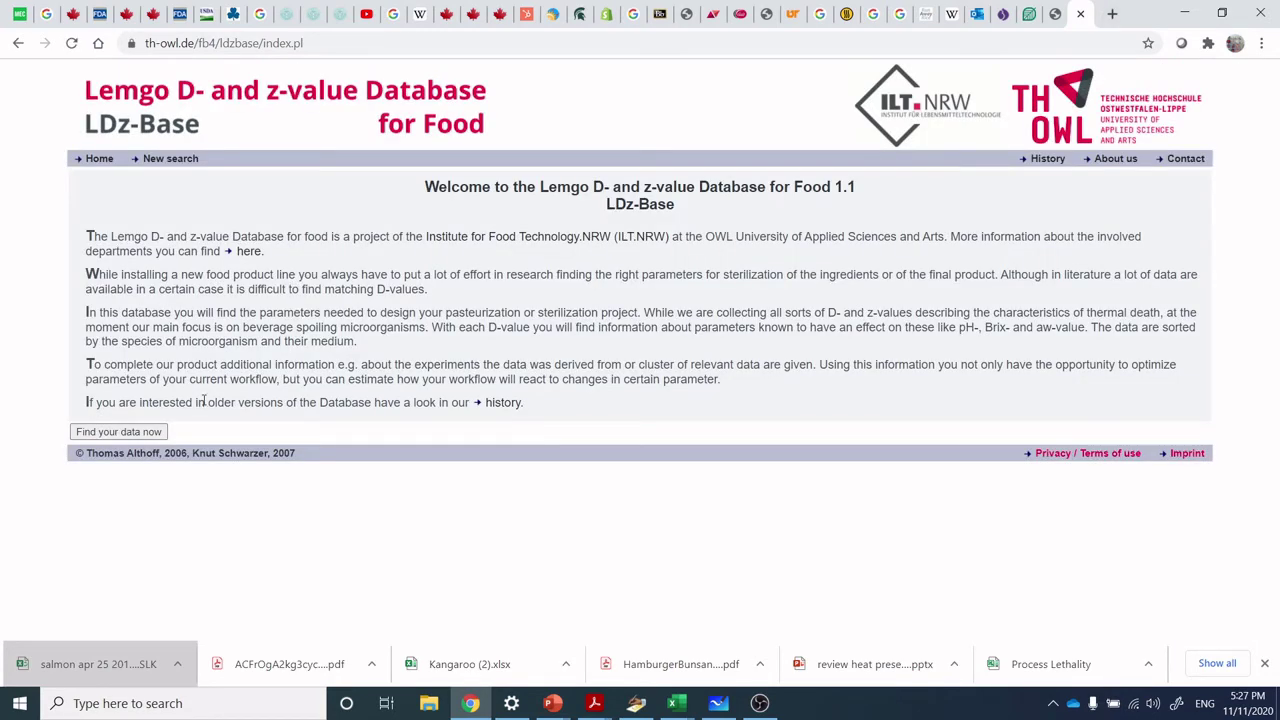
click(157, 432)
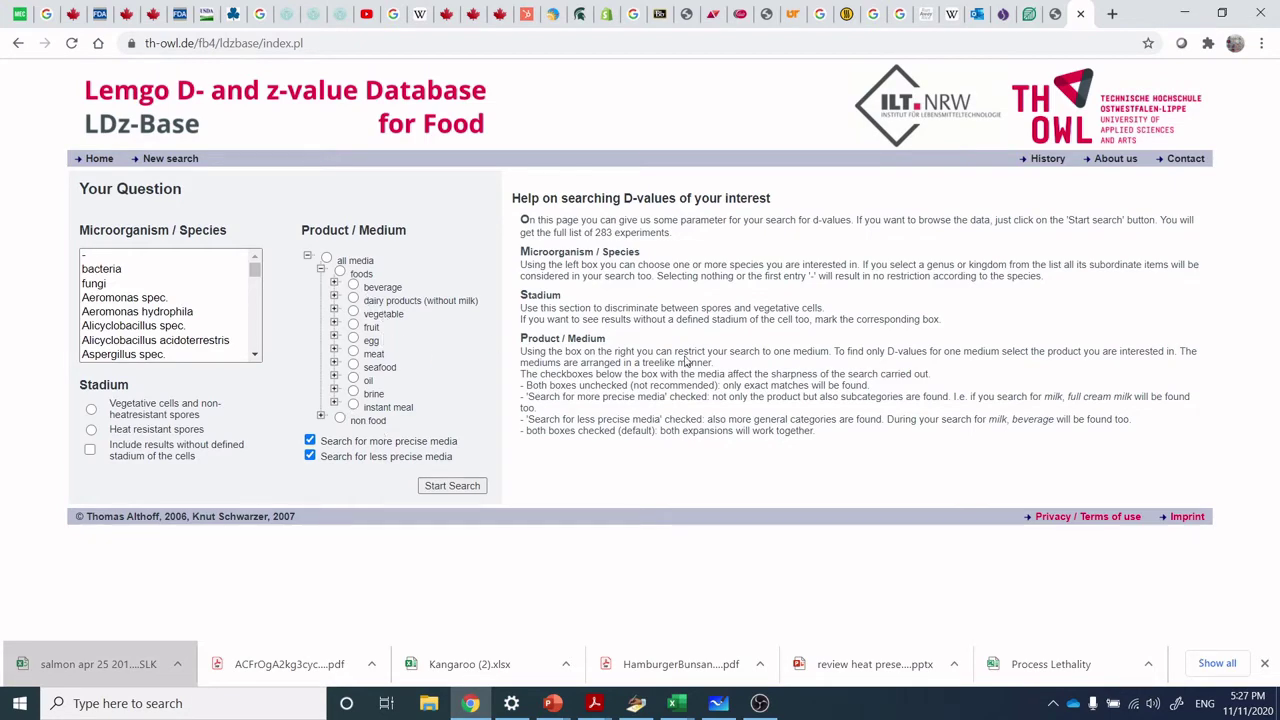
Step: Switch back to the Veggie roast workbook in Excel and enter the Salmonella meat patty parameters: T ref 150 °F, z 10 °F and D 0.172 min
click(671, 708)
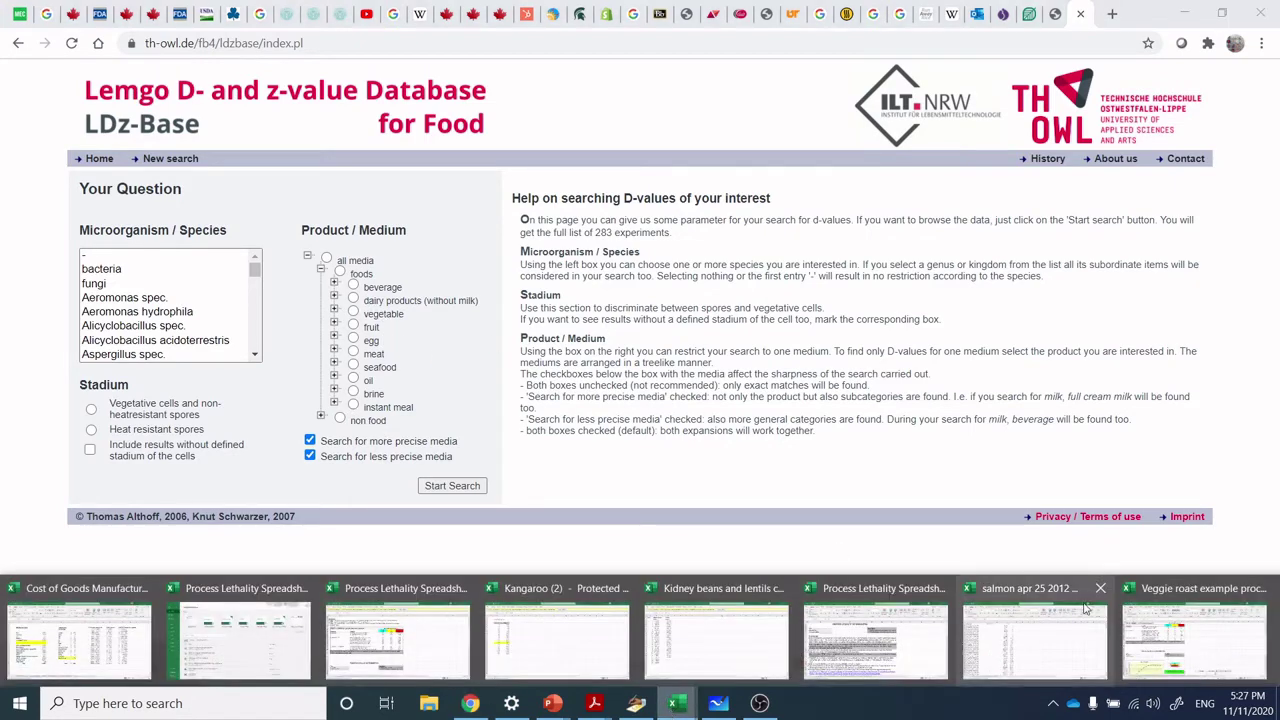
click(1194, 635)
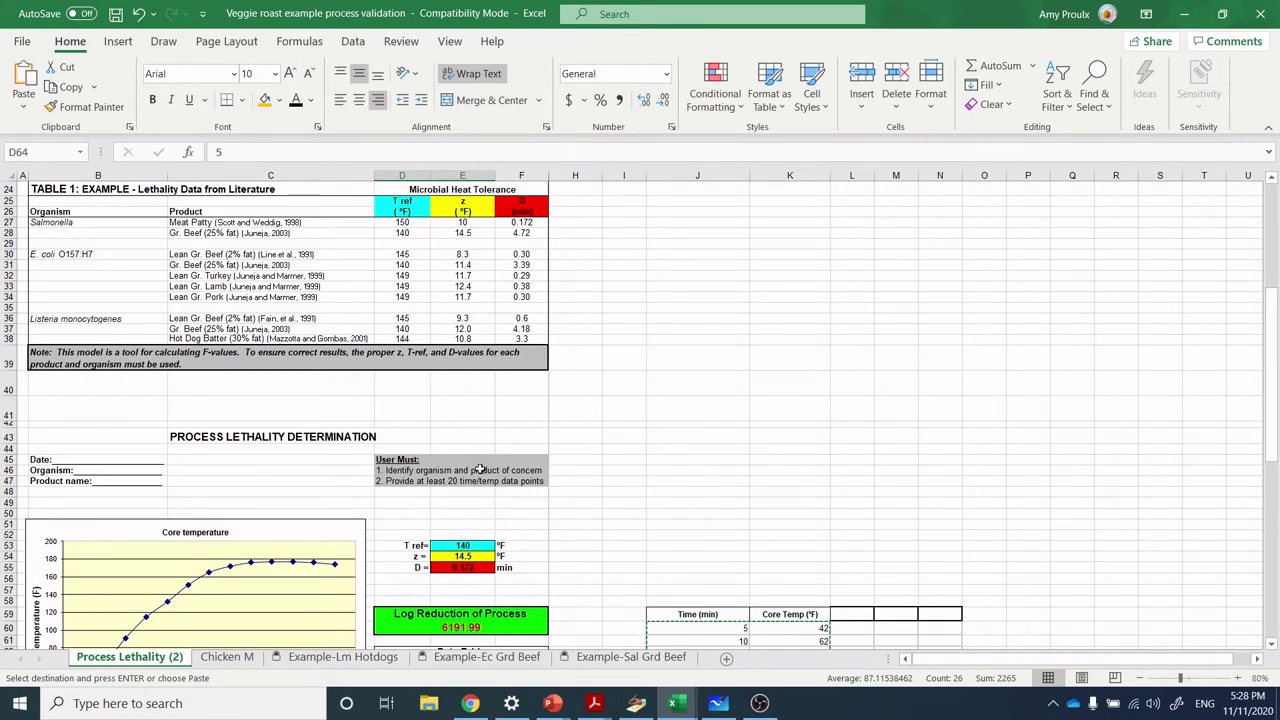
click(463, 545)
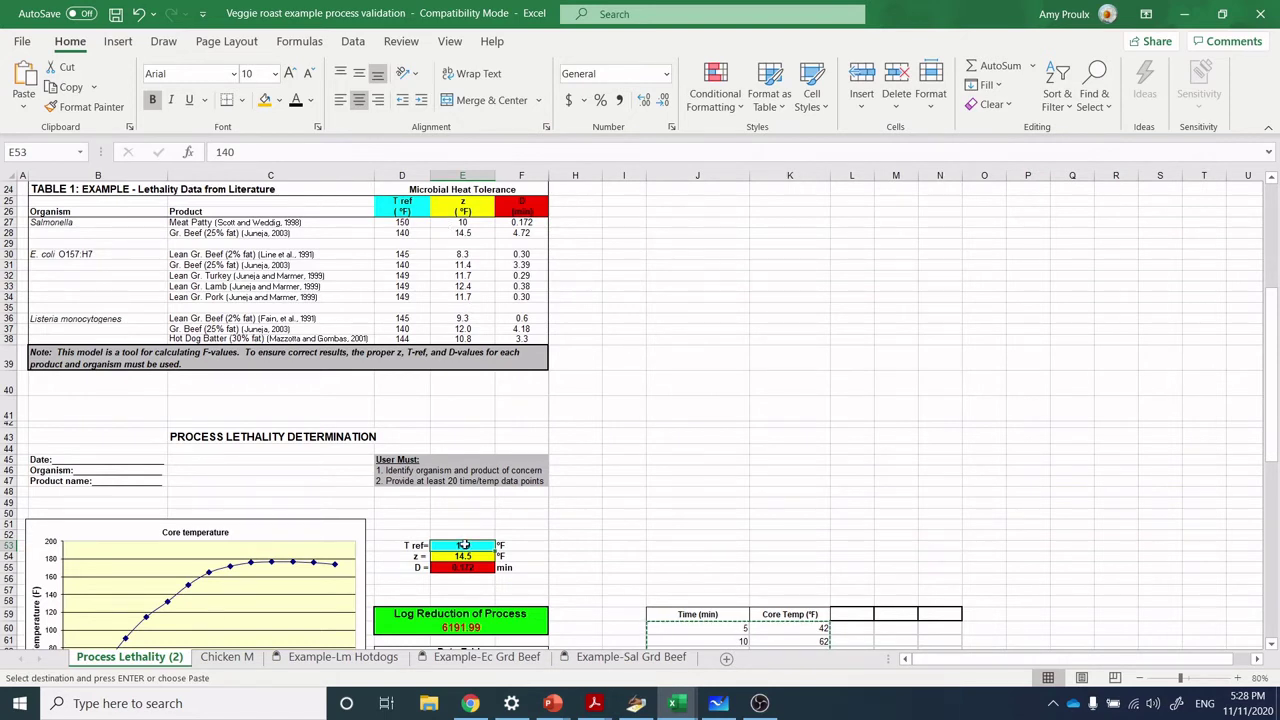
text(150)
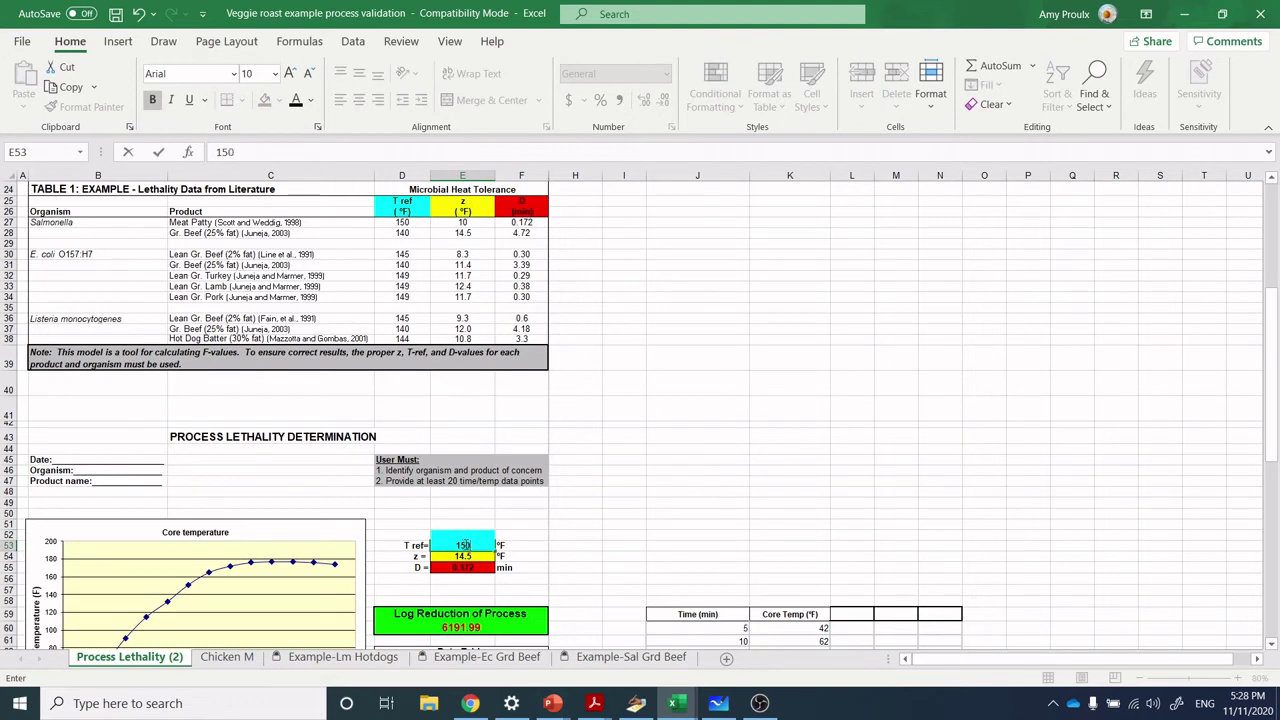
key(Return)
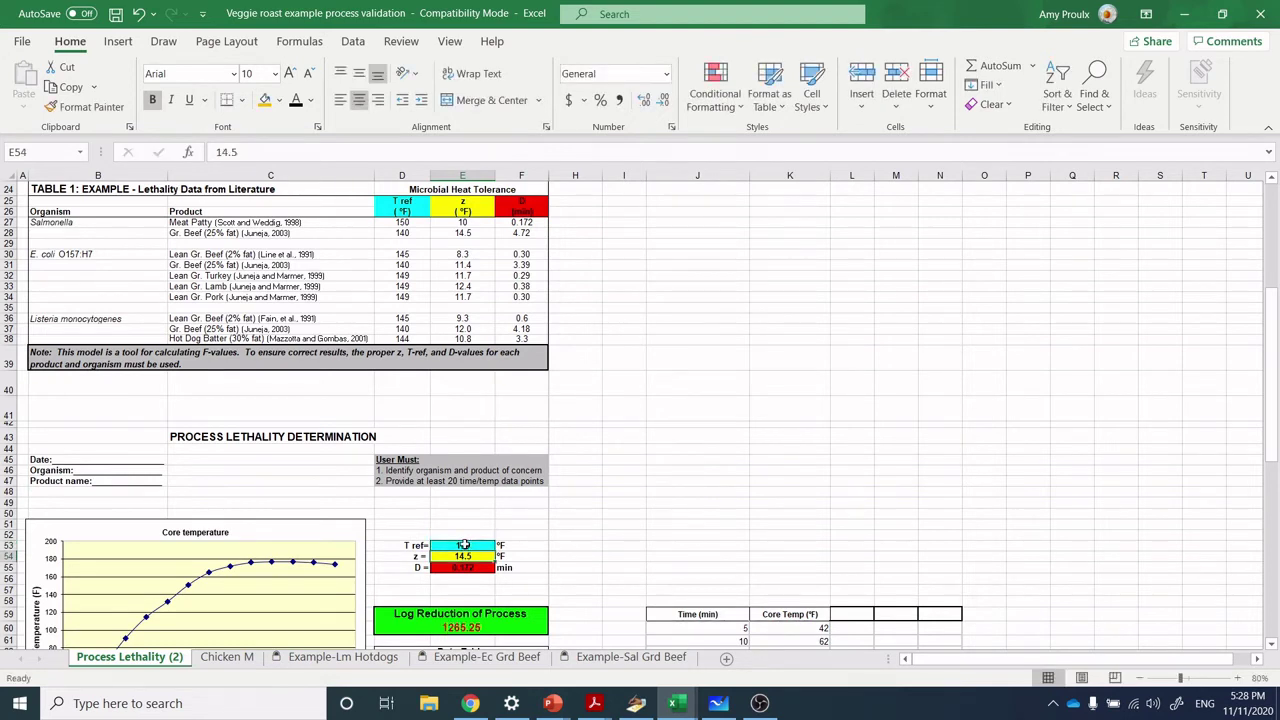
text(10)
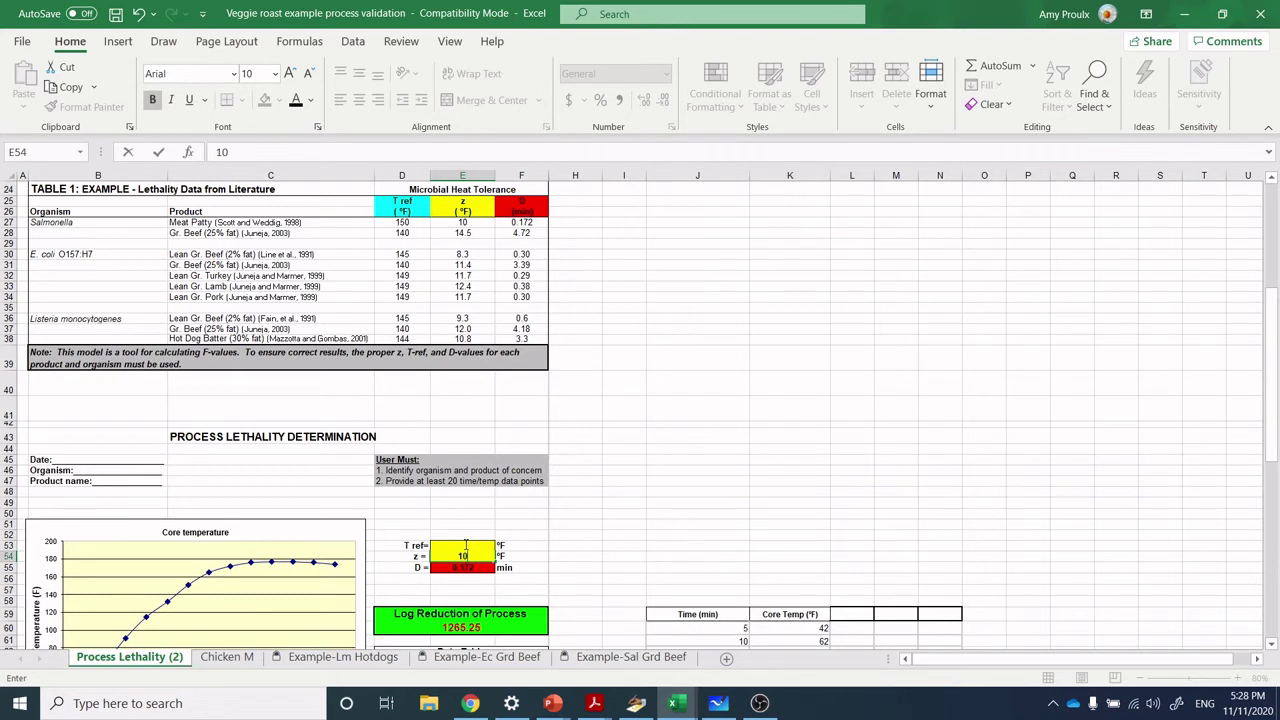
key(Return)
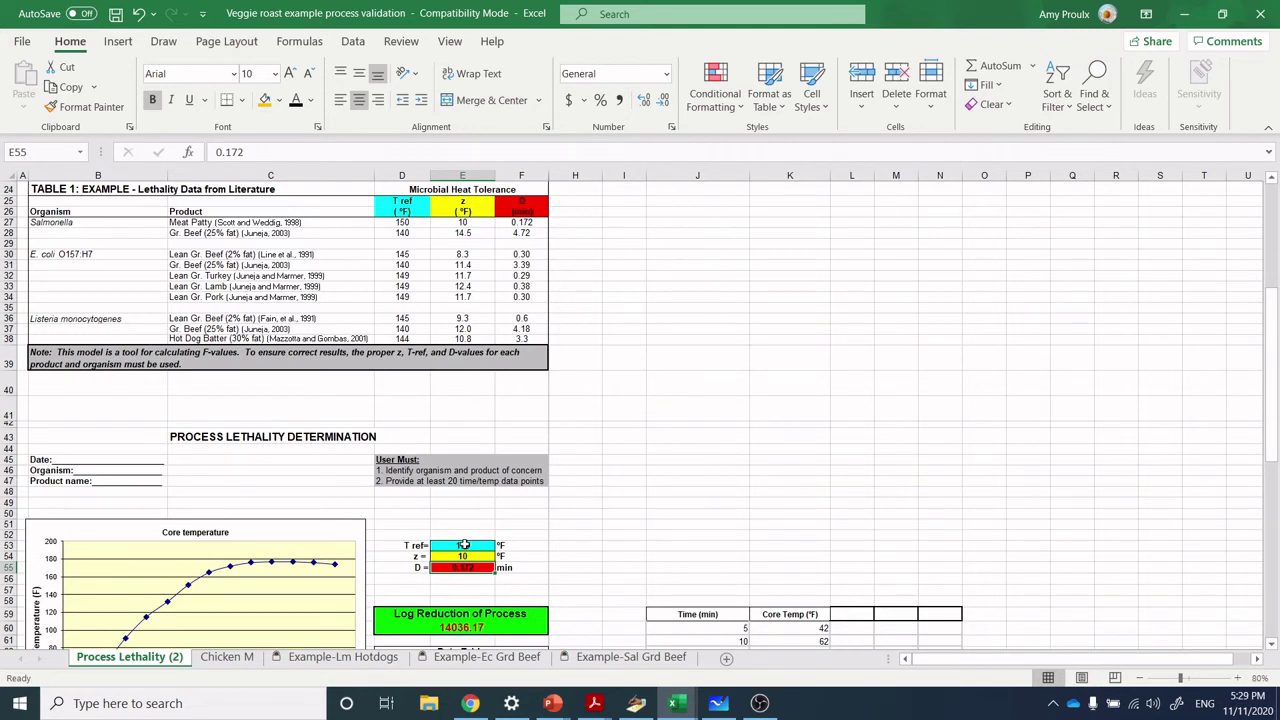
key(F2)
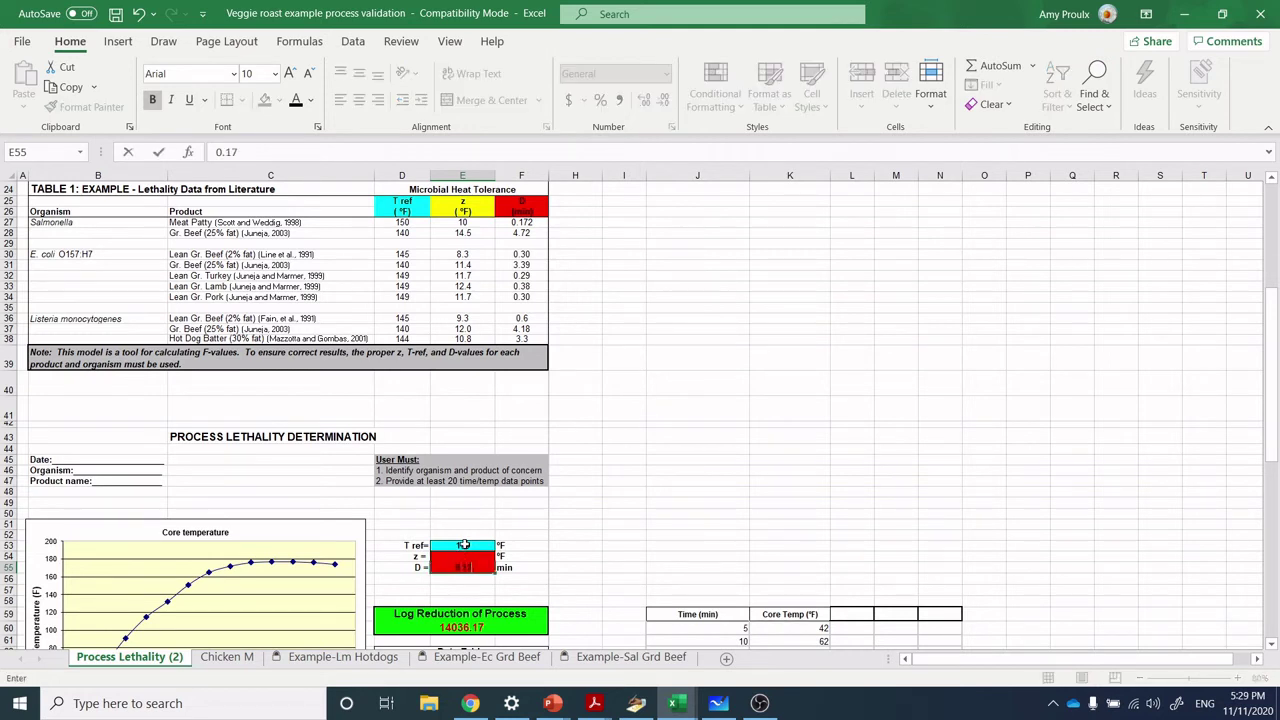
key(Return)
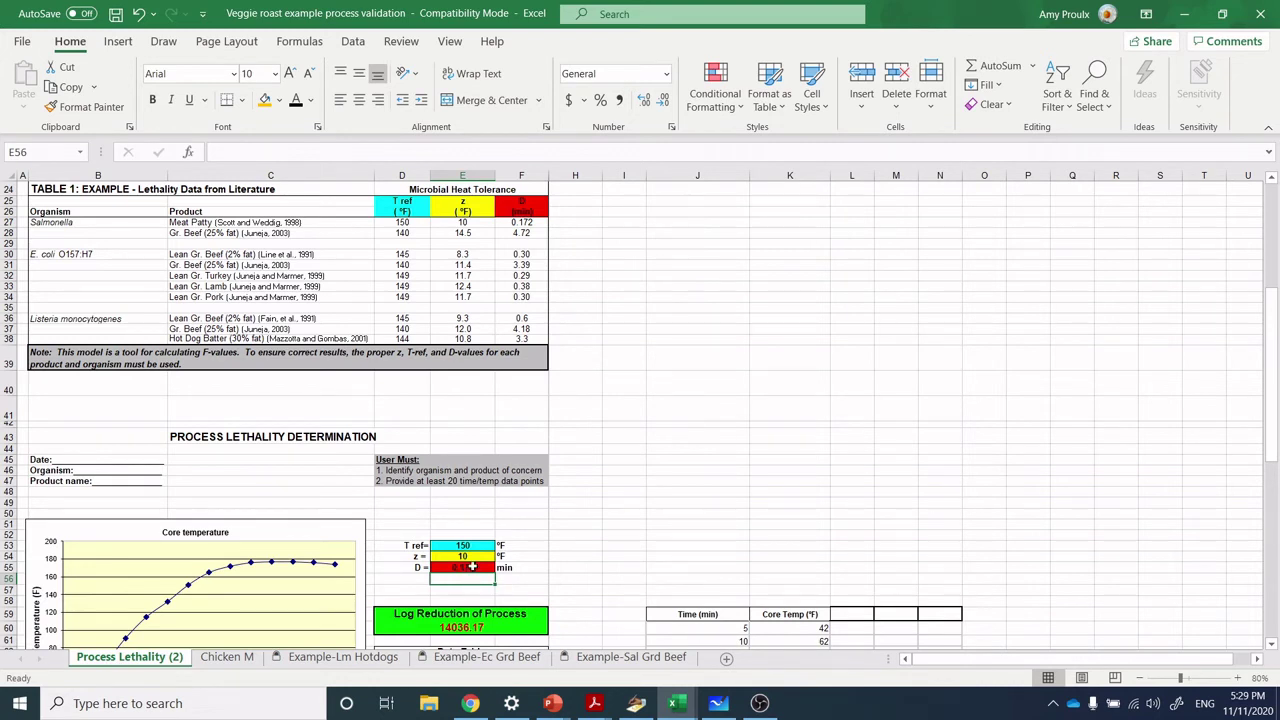
drag(414, 614, 452, 628)
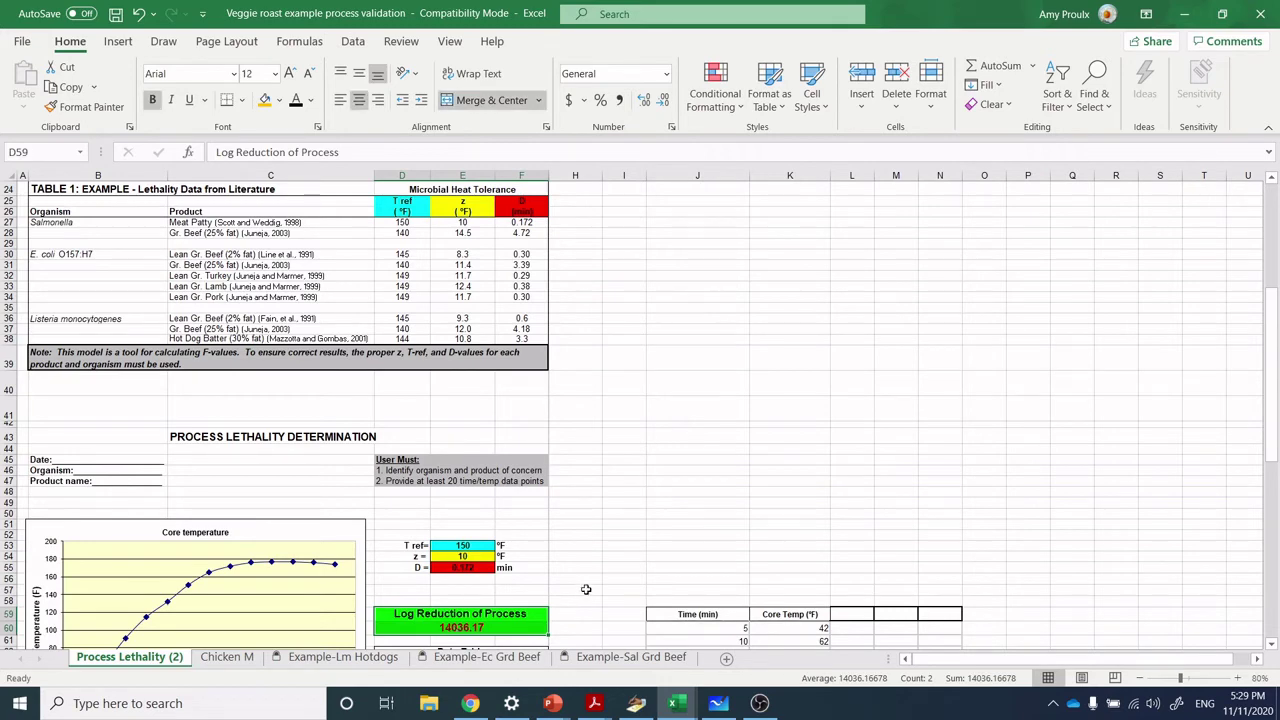
Step: Enter the Salmonella ground beef (25% fat) parameters from Table 1: T ref 140 °F, z 14.5 °F and D 4.72 min
mouse_move(1274, 322)
mouse_down()
mouse_move(1275, 363)
mouse_move(1268, 327)
mouse_up()
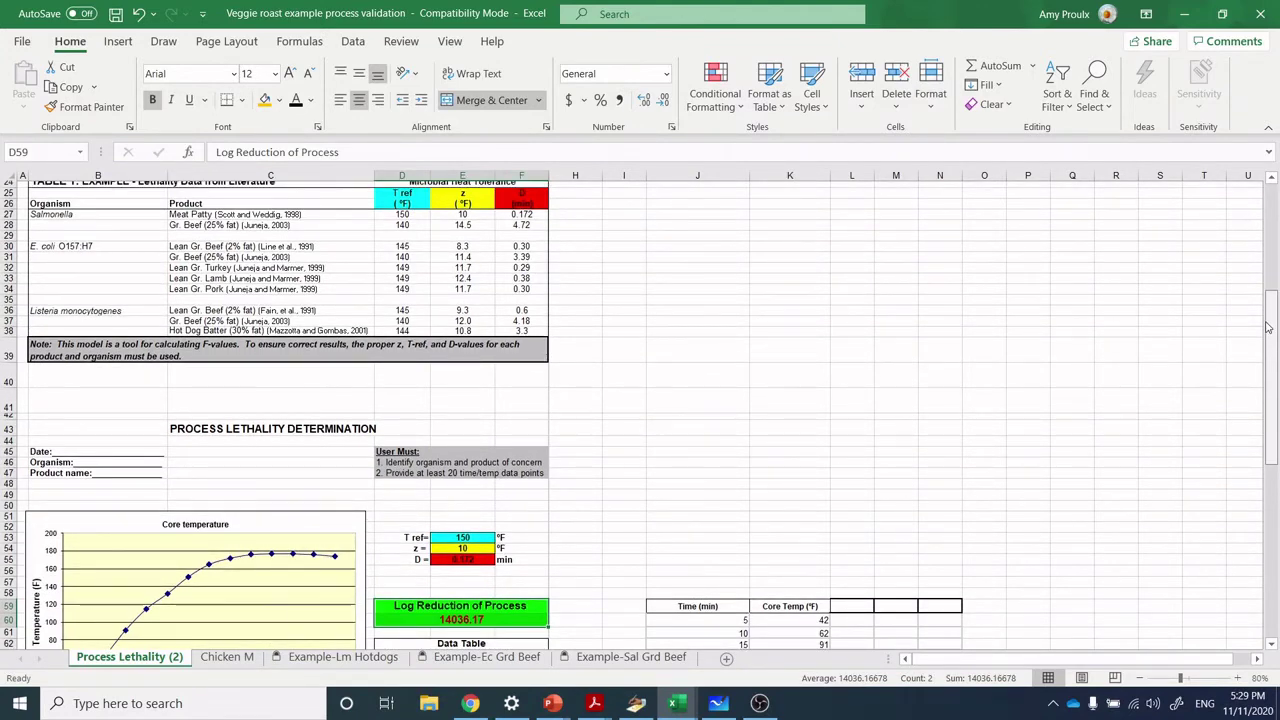
drag(1268, 327, 1268, 330)
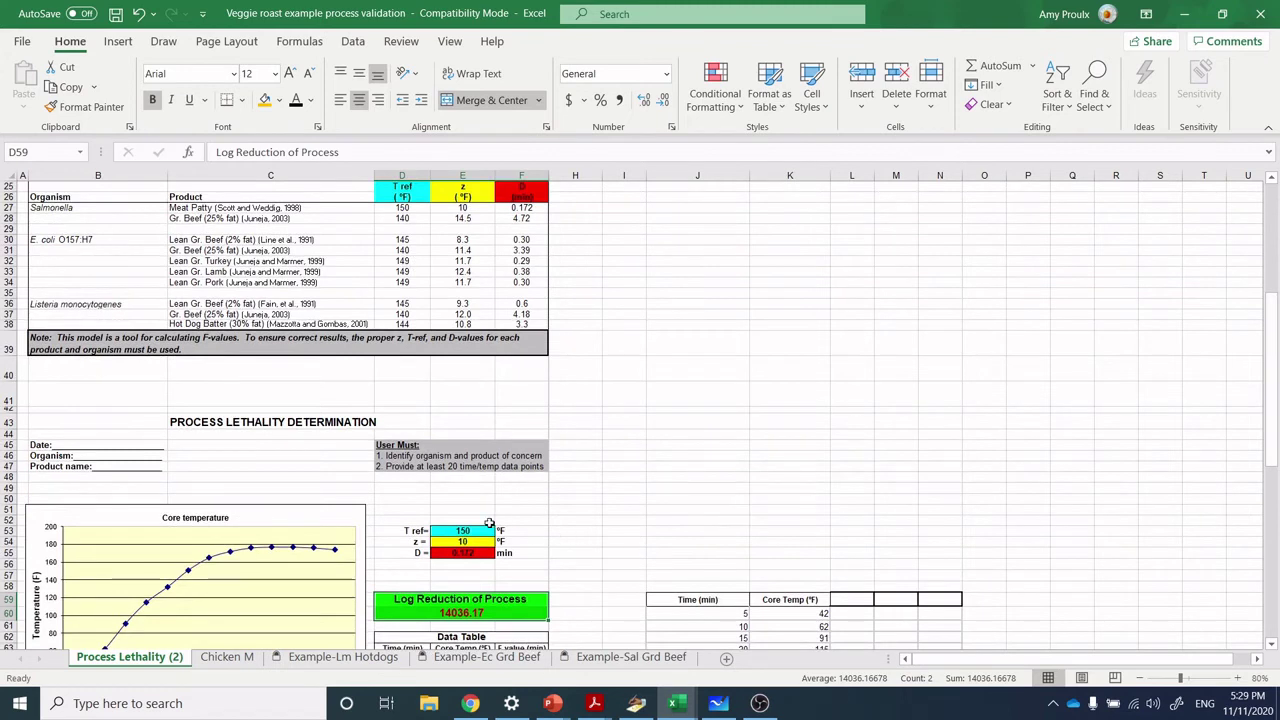
click(462, 530)
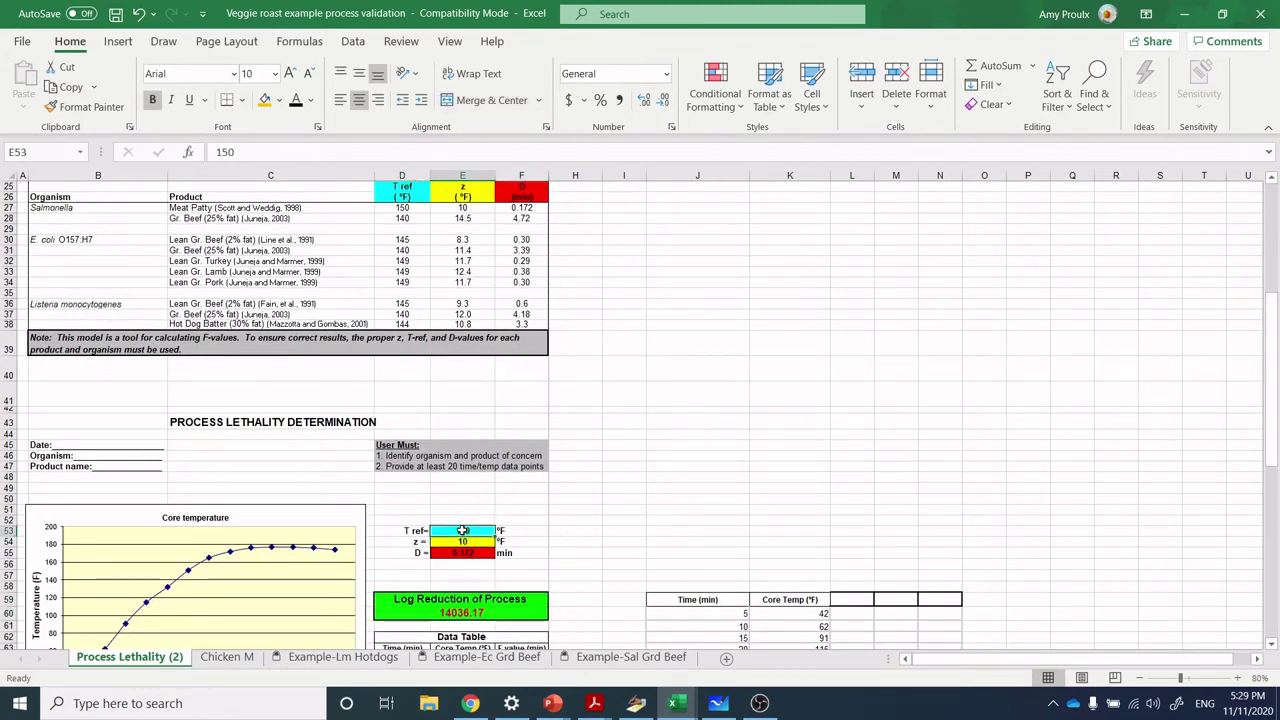
text(14)
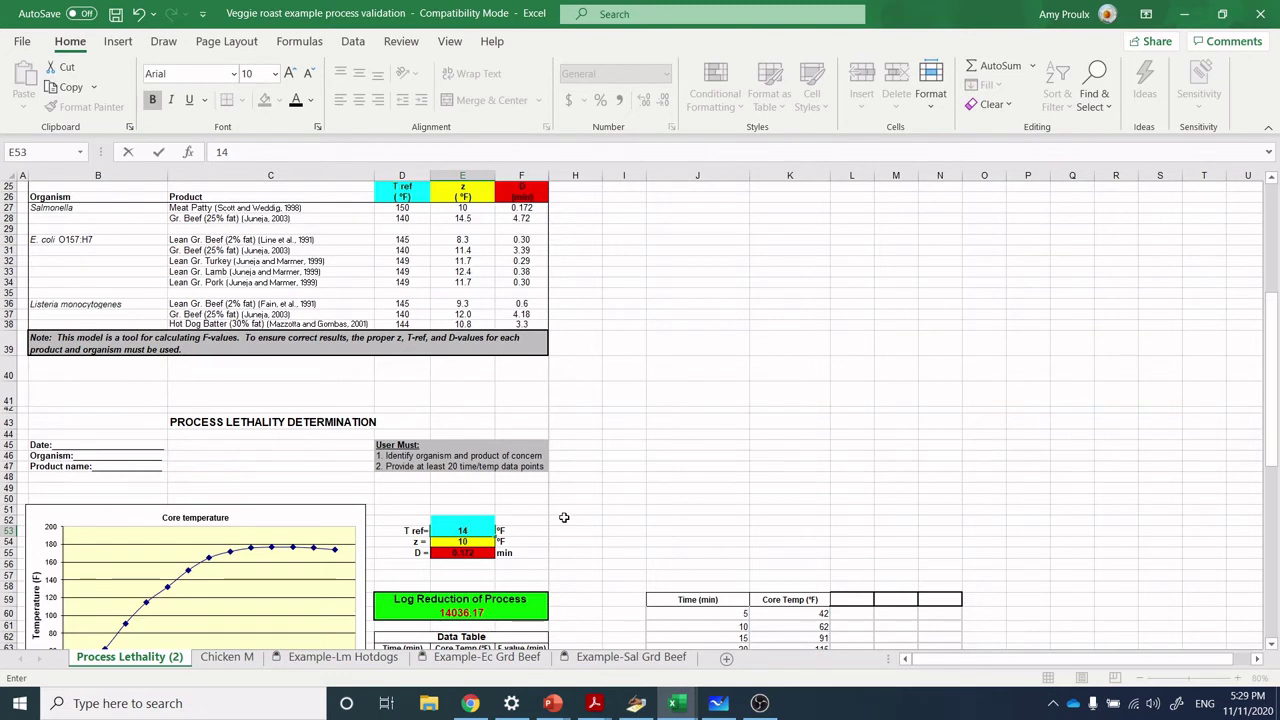
text(0)
key(Return)
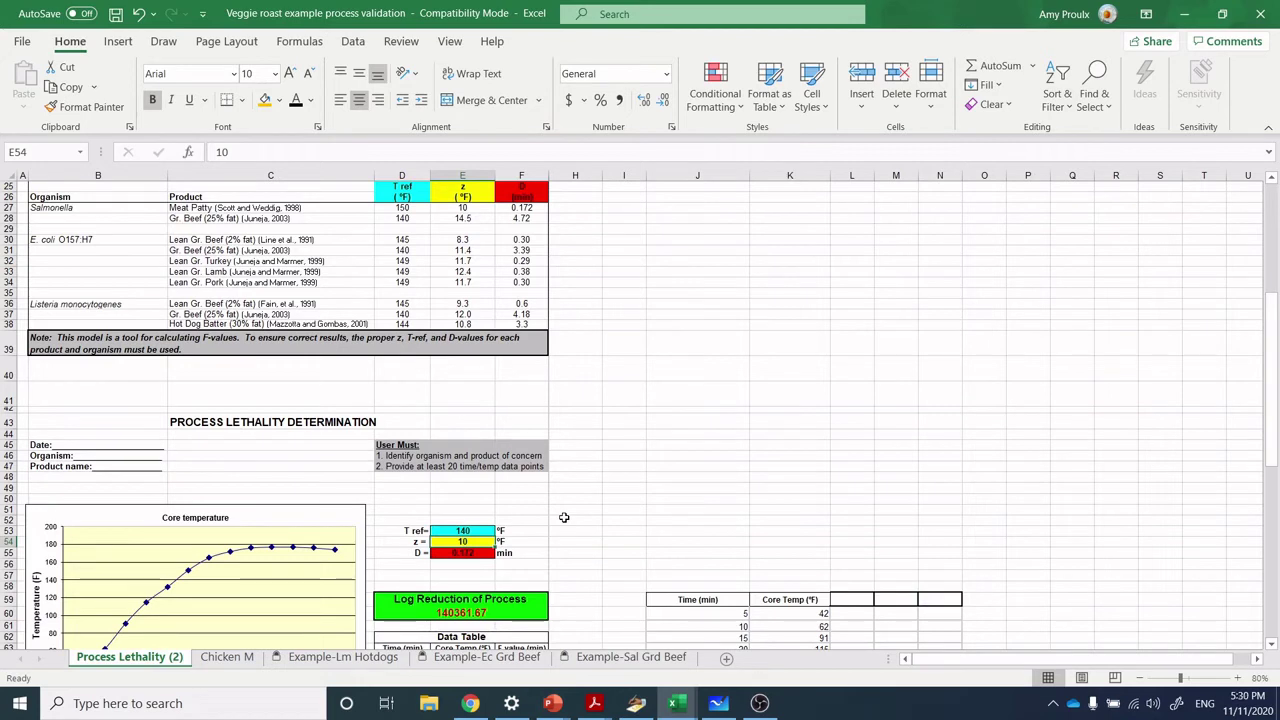
text(14)
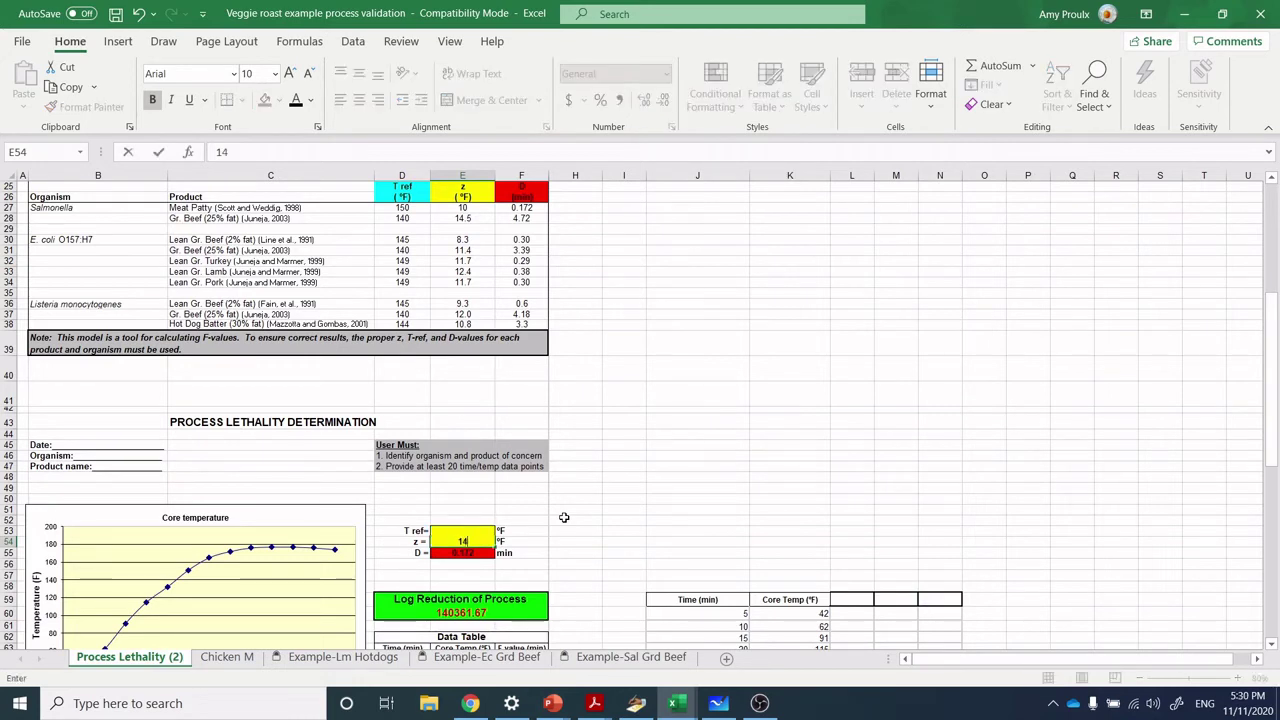
text(.5)
key(Return)
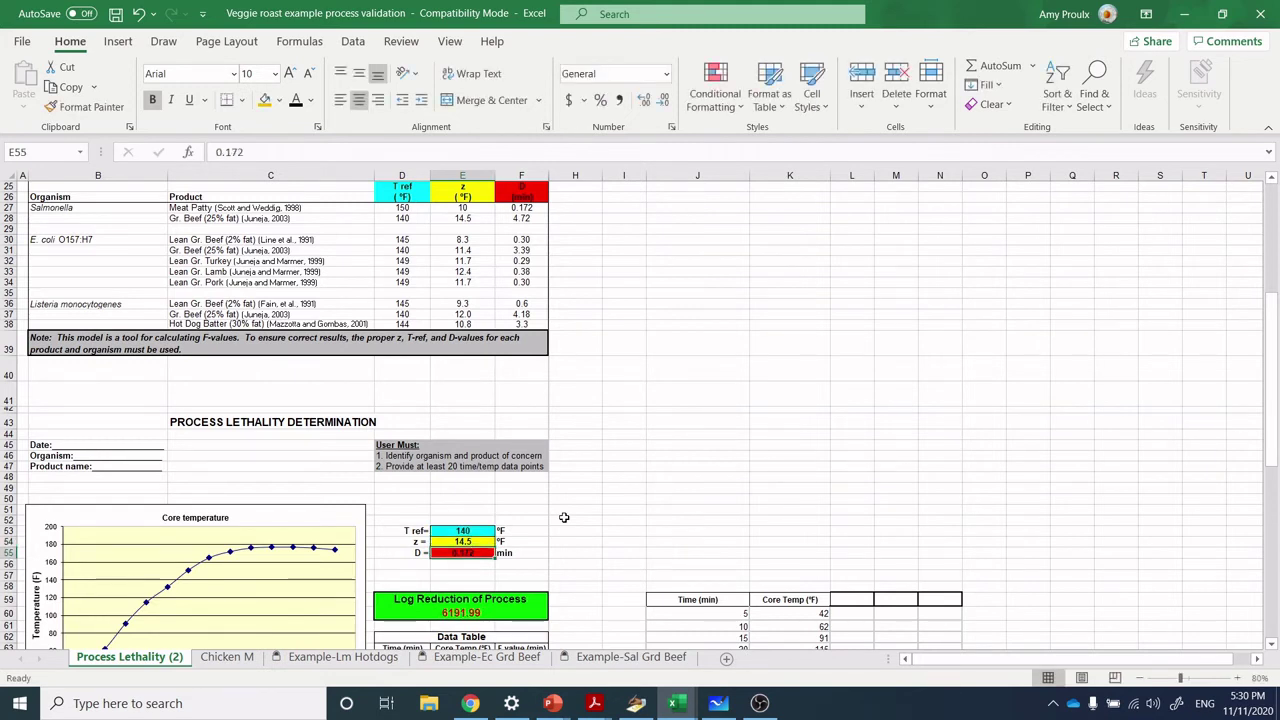
text(47)
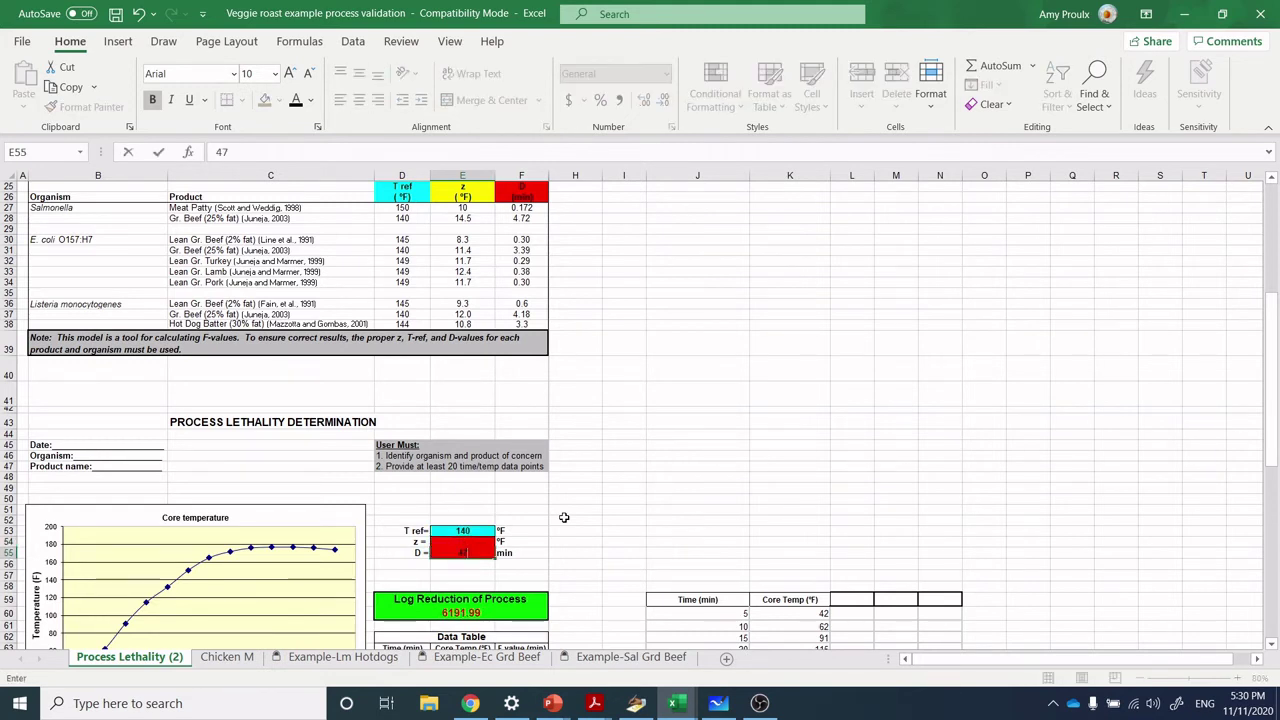
key(BackSpace)
text(.72)
key(ctrl+Return)
key(Return)
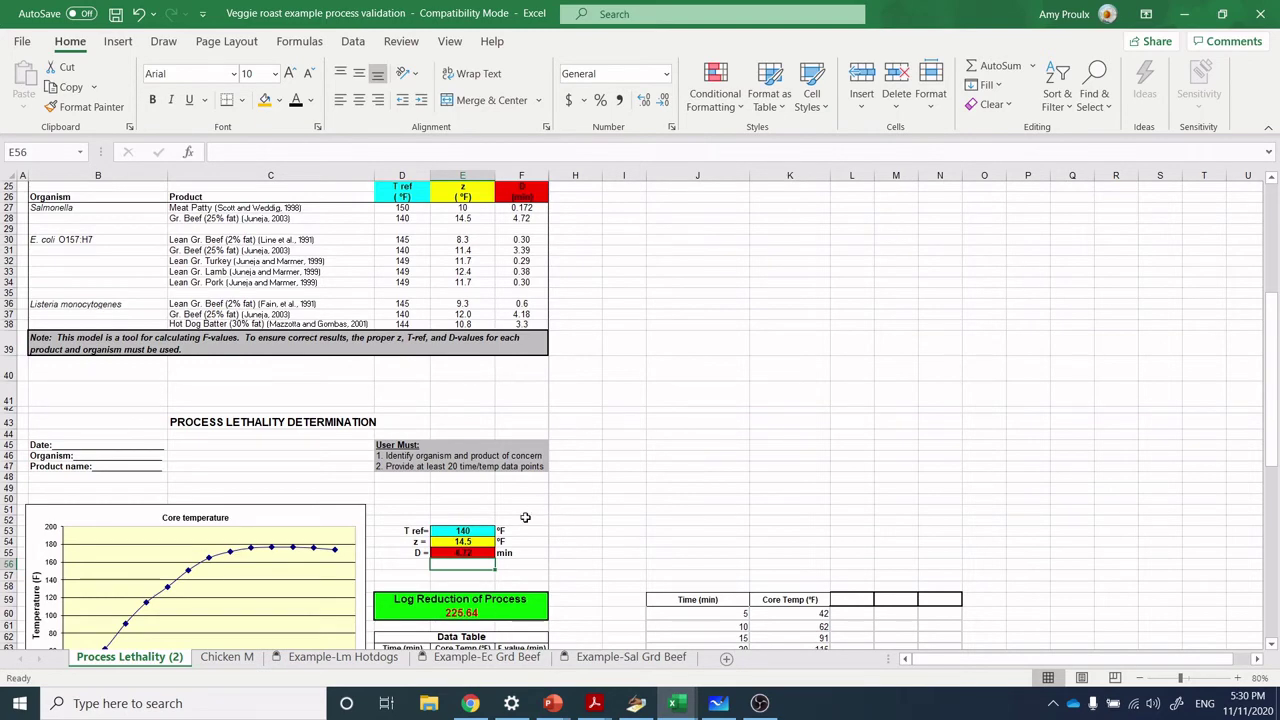
Step: Try replacing the first five core temperatures in the Data Table, E64:E68, with 0, 10, 20, 30 and 40 °F
drag(1274, 344, 1278, 450)
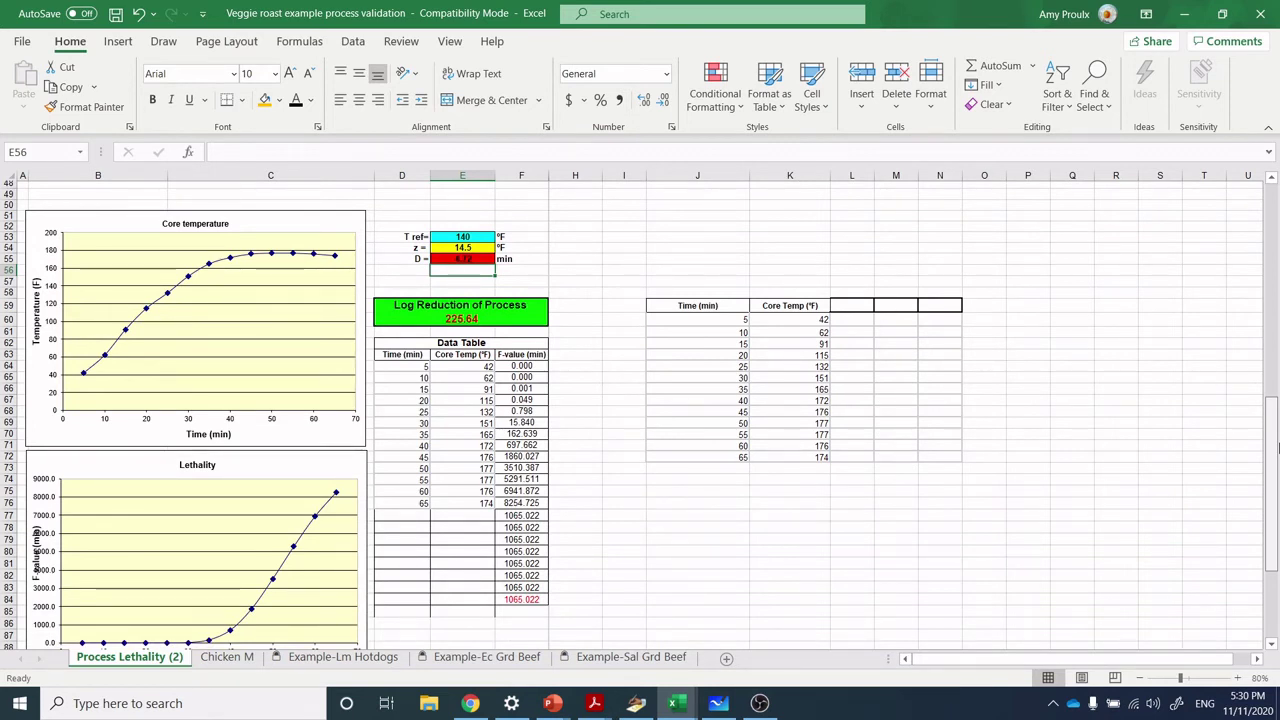
drag(1278, 450, 1278, 446)
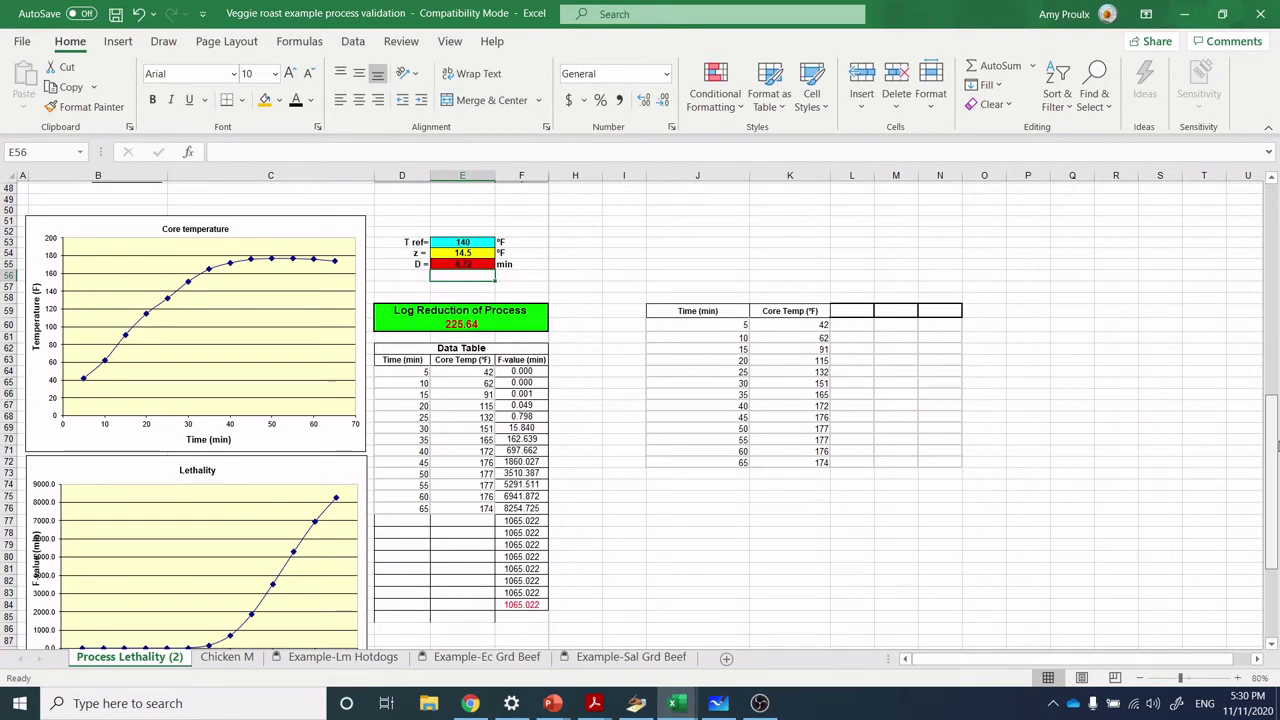
drag(1277, 447, 1276, 414)
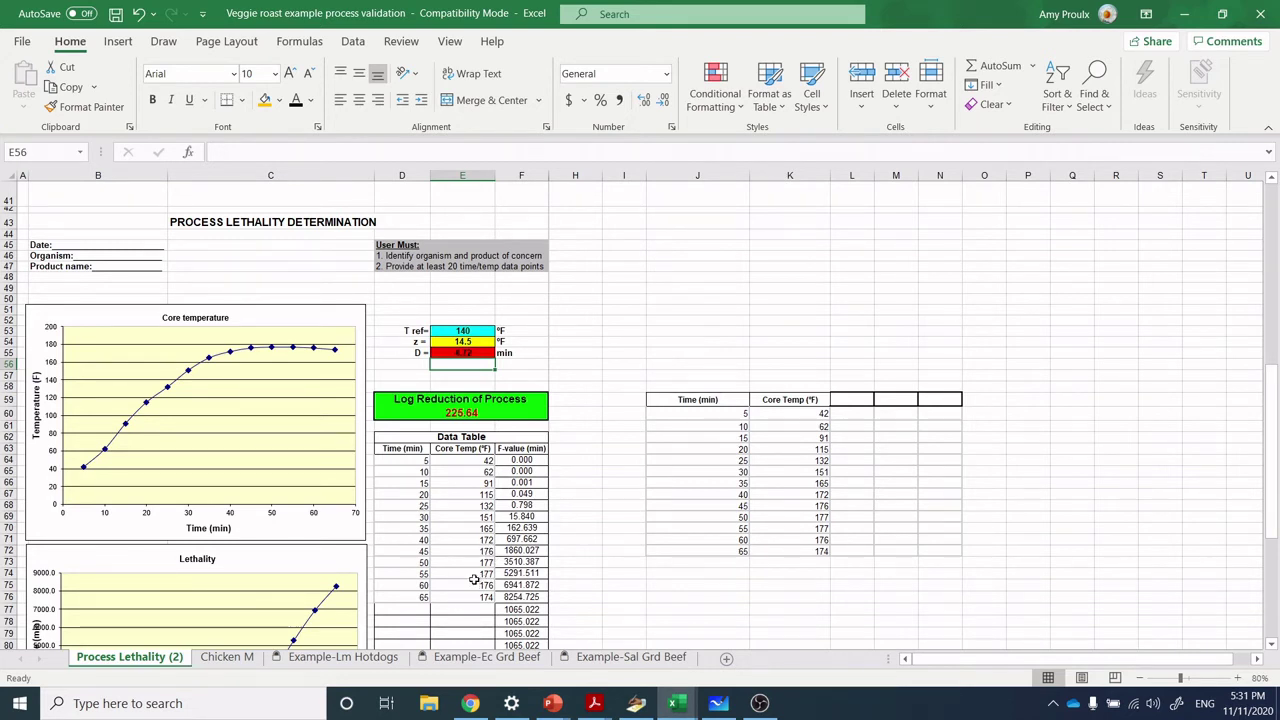
click(476, 462)
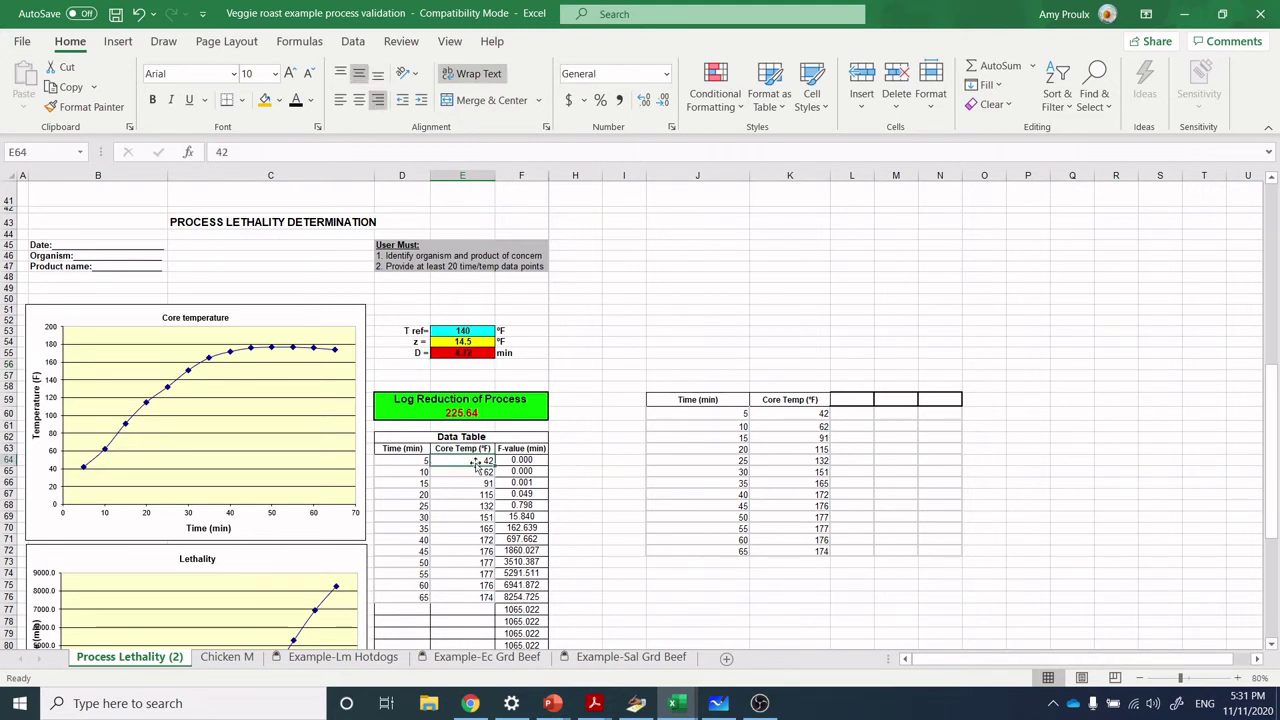
text(0)
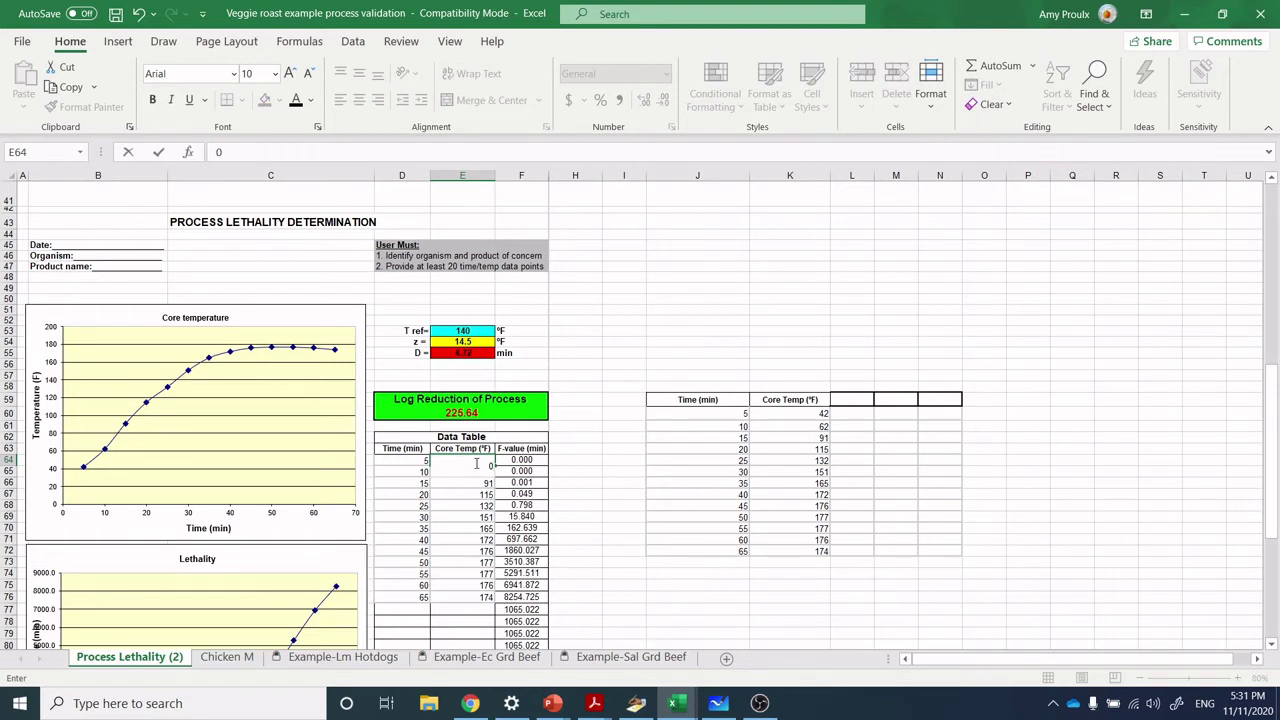
key(Return)
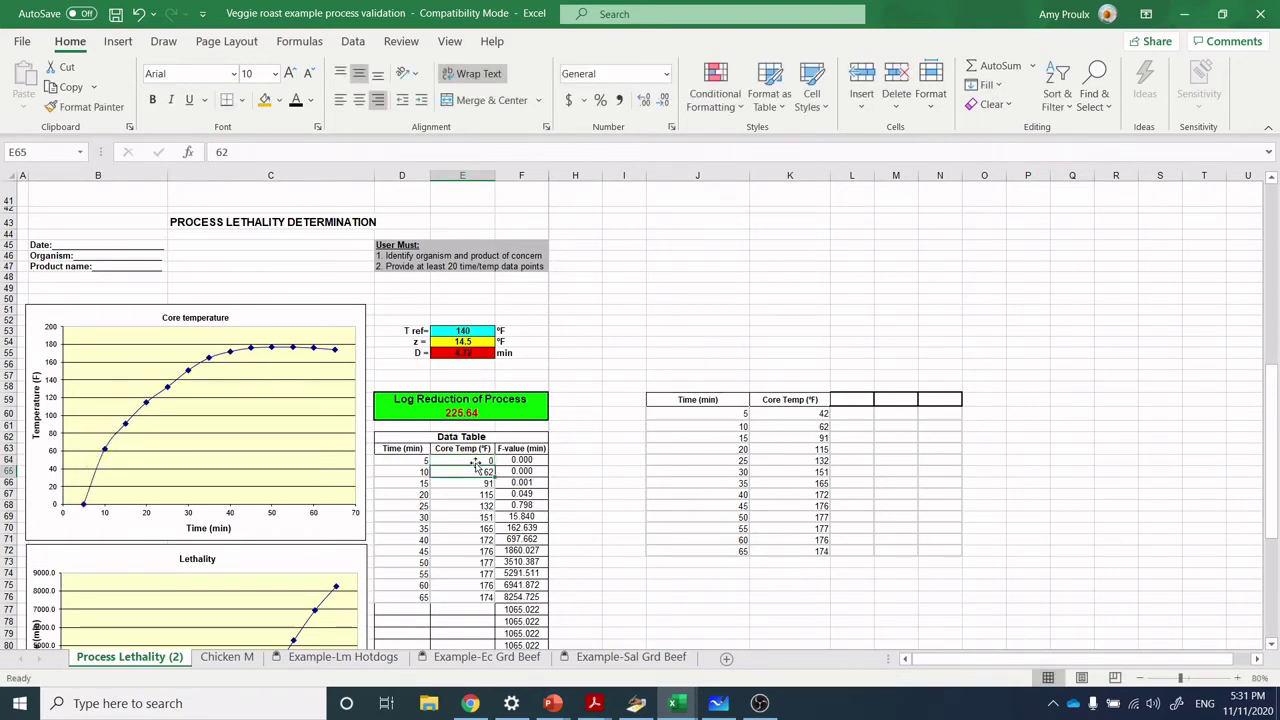
text(10)
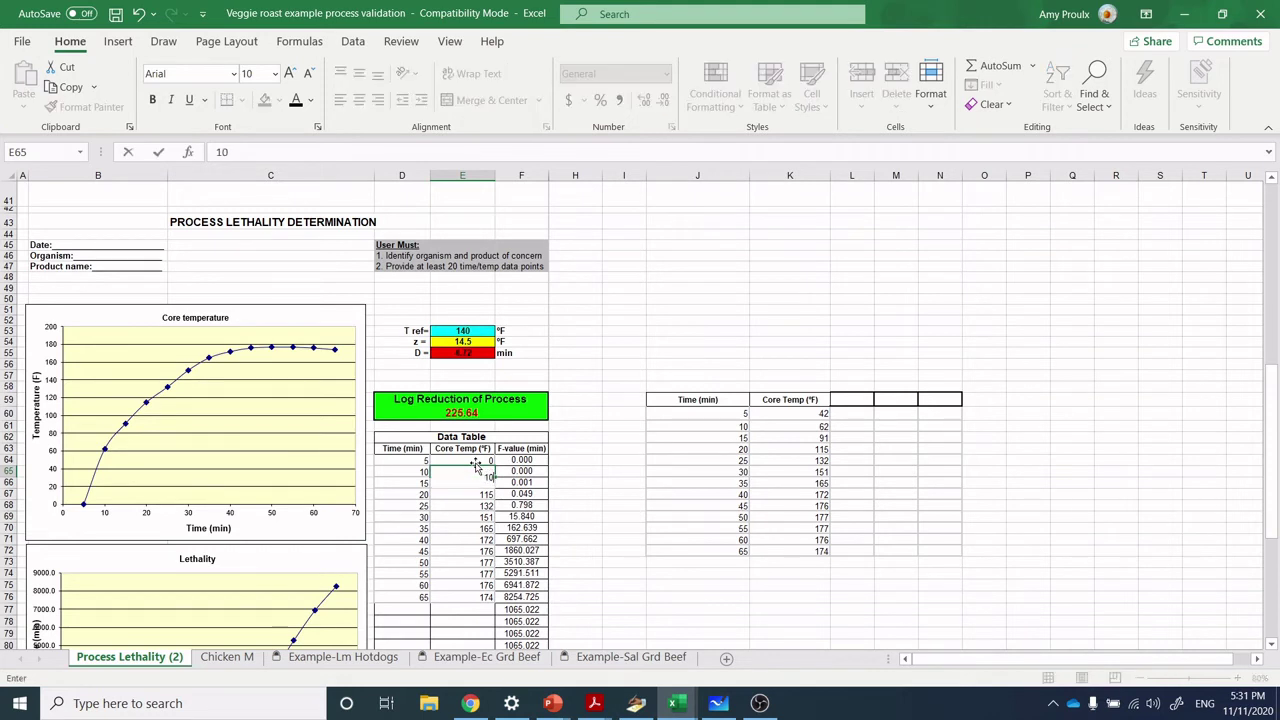
key(Return)
text(20)
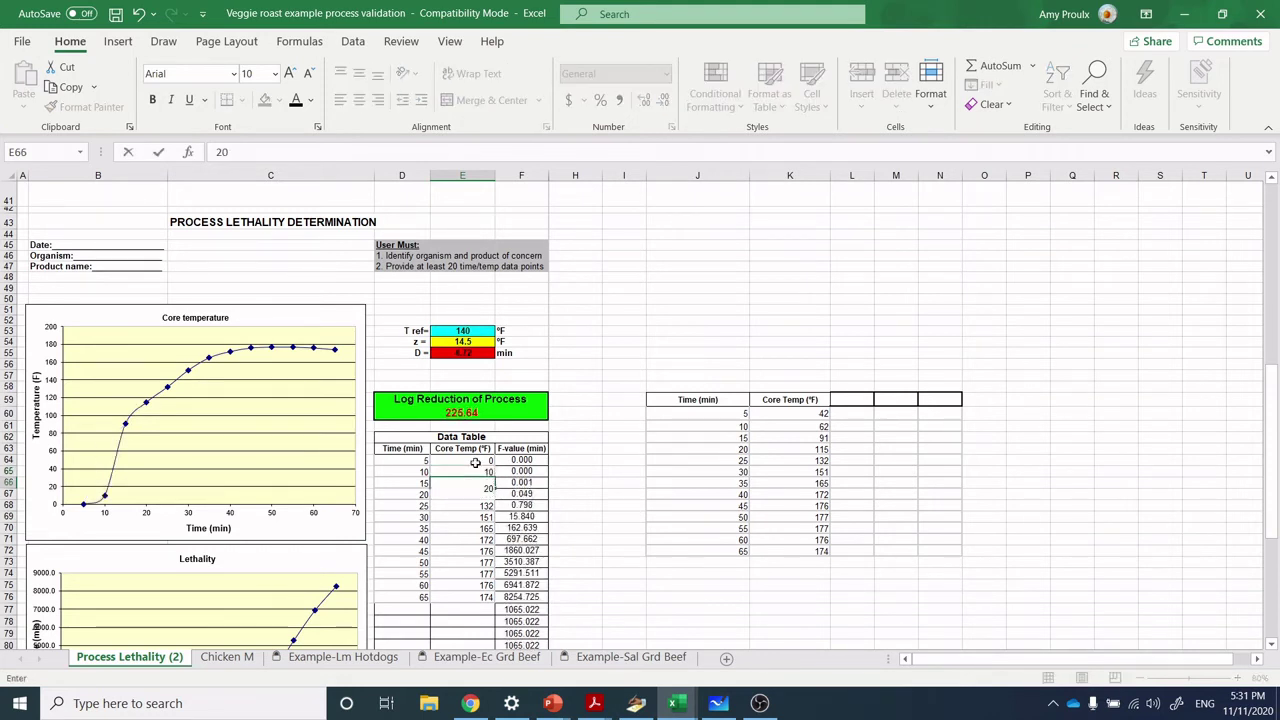
key(Return)
text(30)
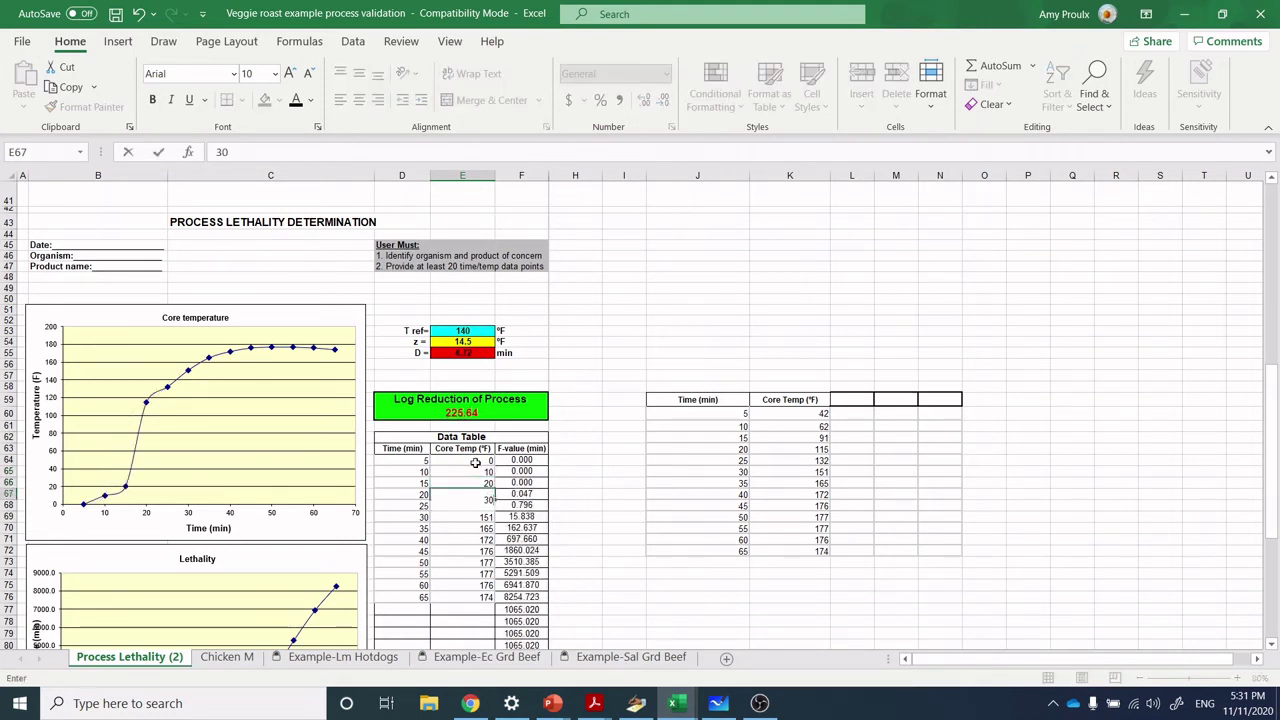
key(Return)
text(40)
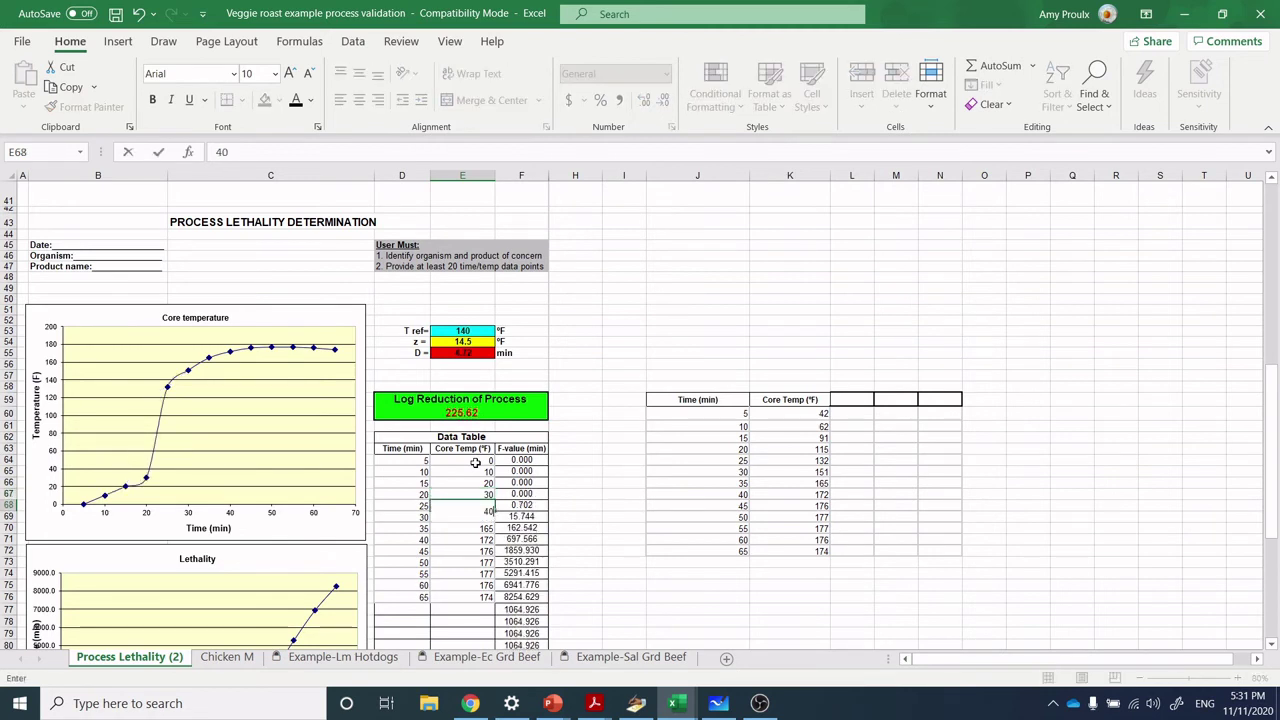
key(Return)
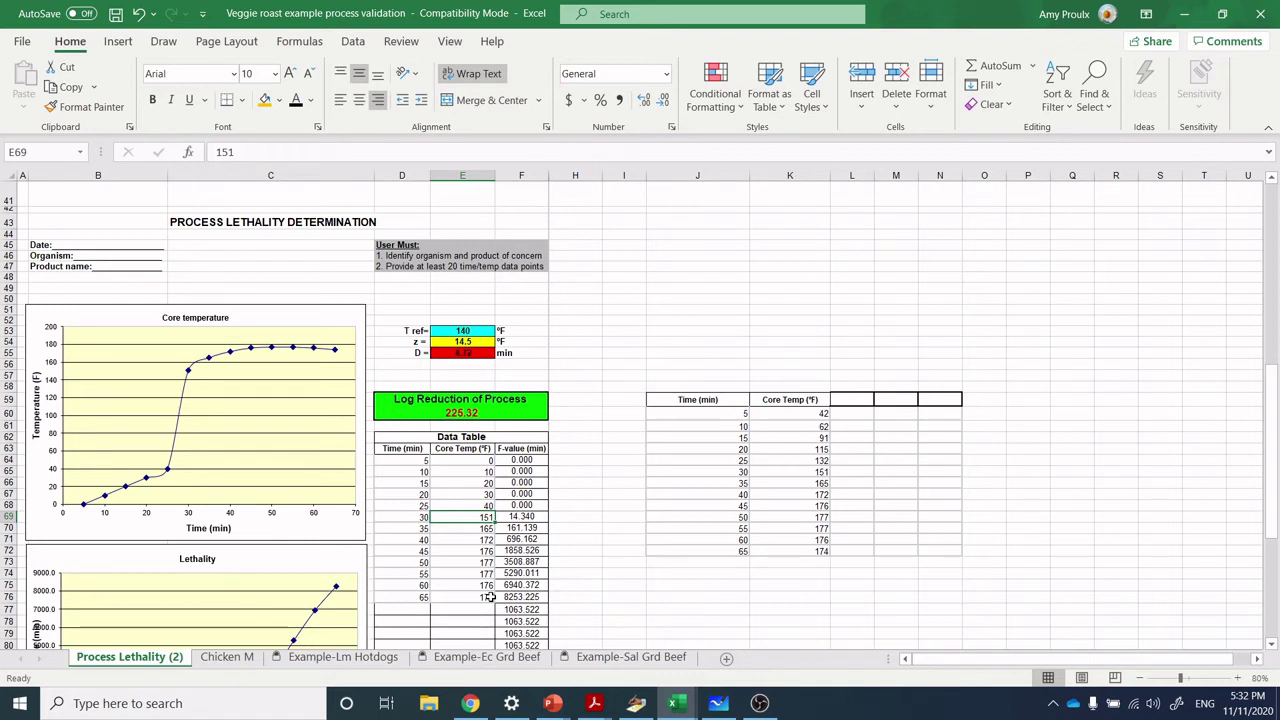
Step: Restore the first five core temperatures in E64:E68 to 42, 62, 91, 115 and 132 °F
key(Up)
text(132)
key(ctrl+Return)
key(Up)
text(115)
key(Up)
text(91)
key(Up)
text(62)
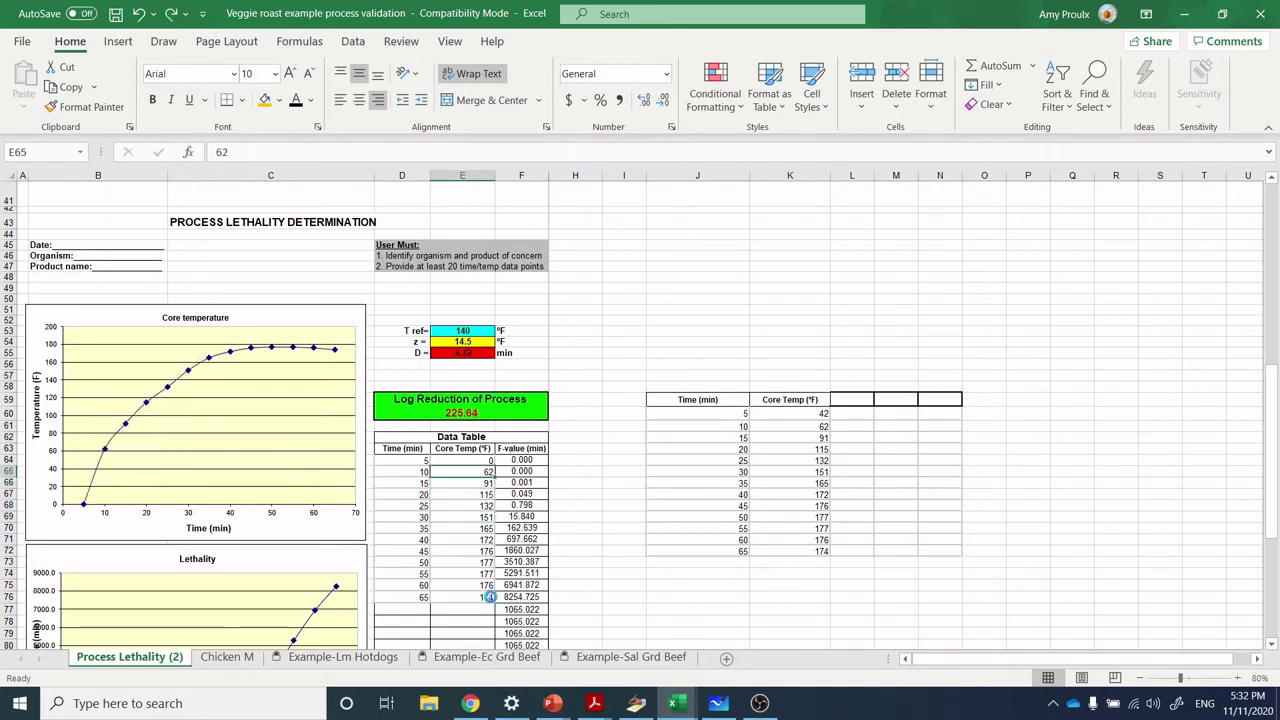
key(Up)
text(42)
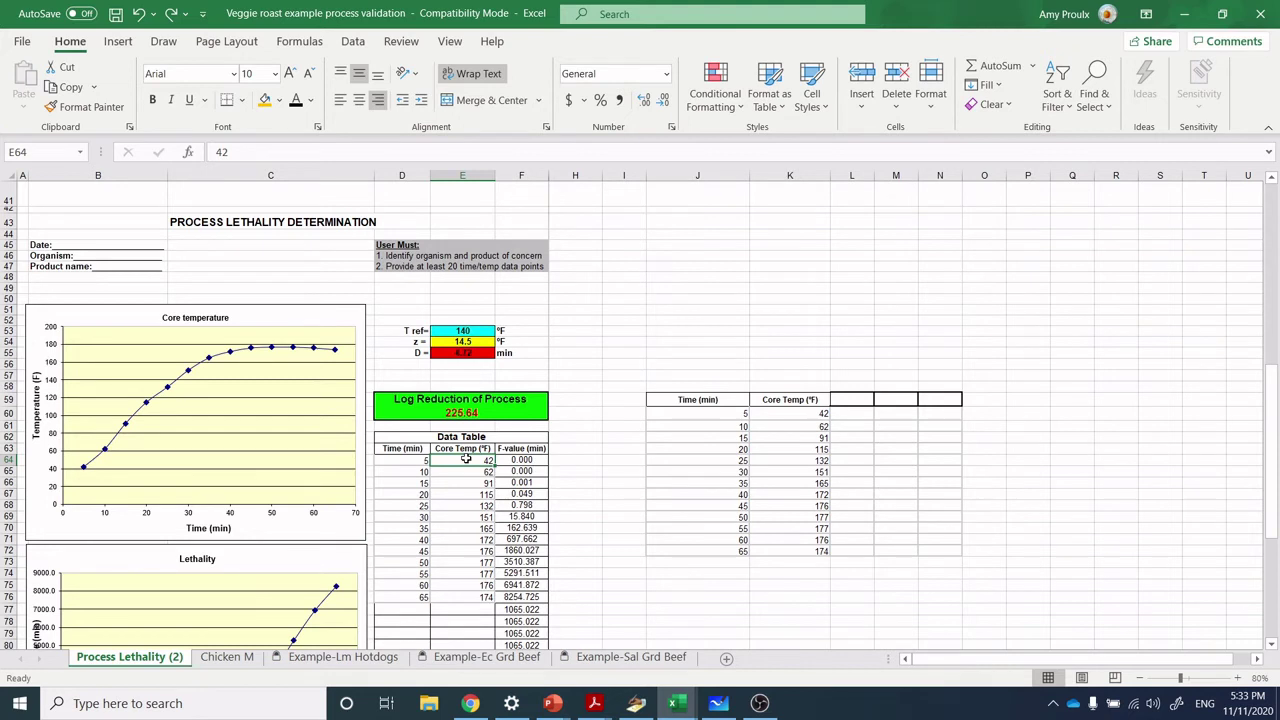
Step: Set the core temperatures at 5, 10 and 15 minutes in the Data Table to 0, 10 and 20 °F
text(0)
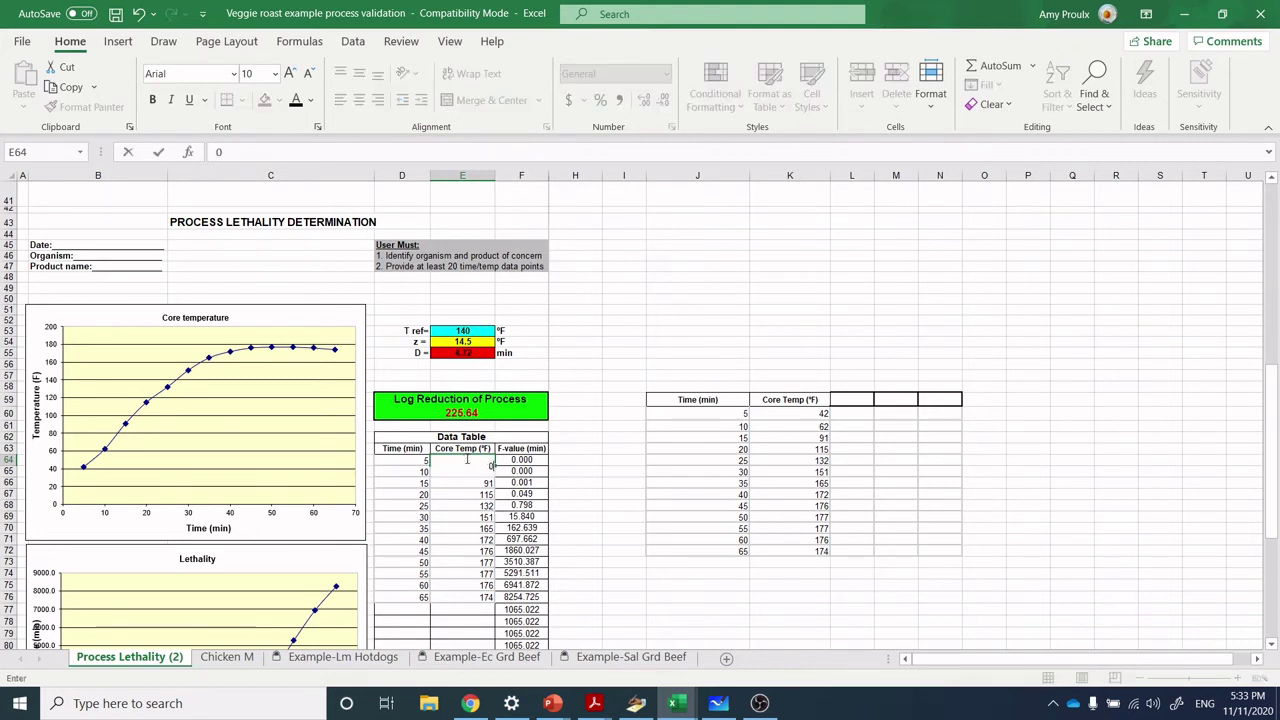
key(Return)
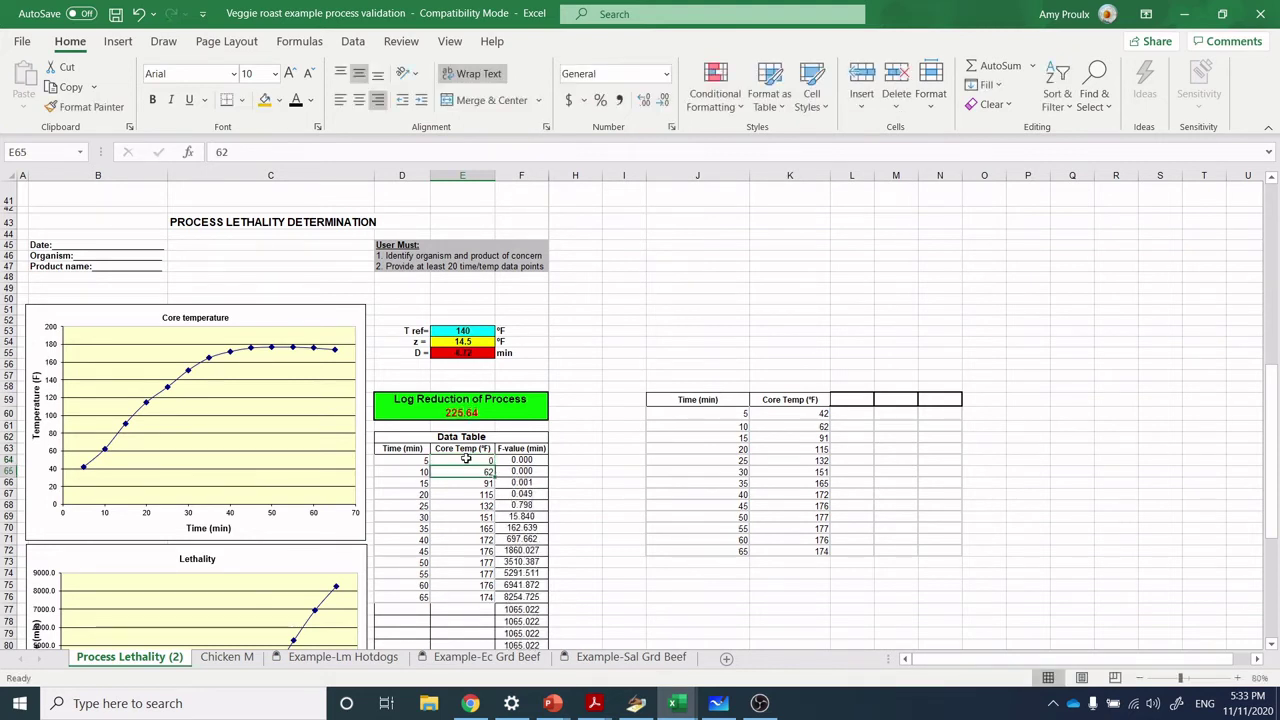
text(10)
key(Return)
text(20)
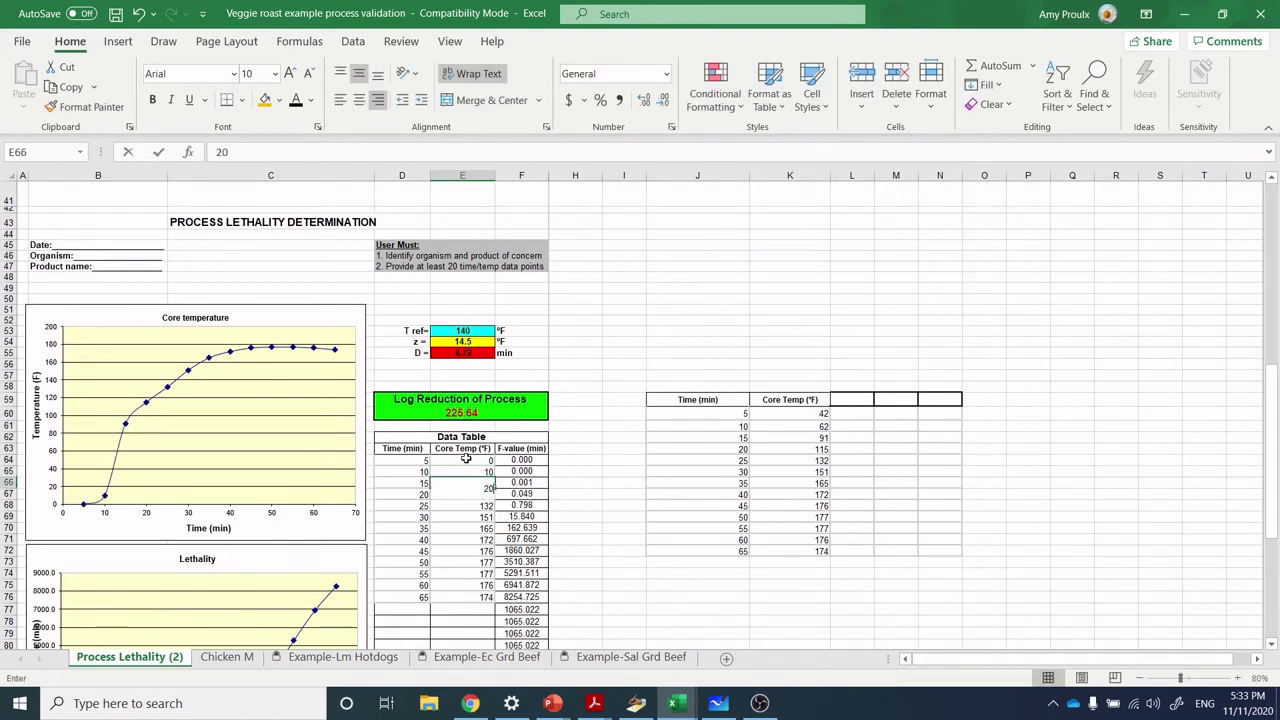
key(Return)
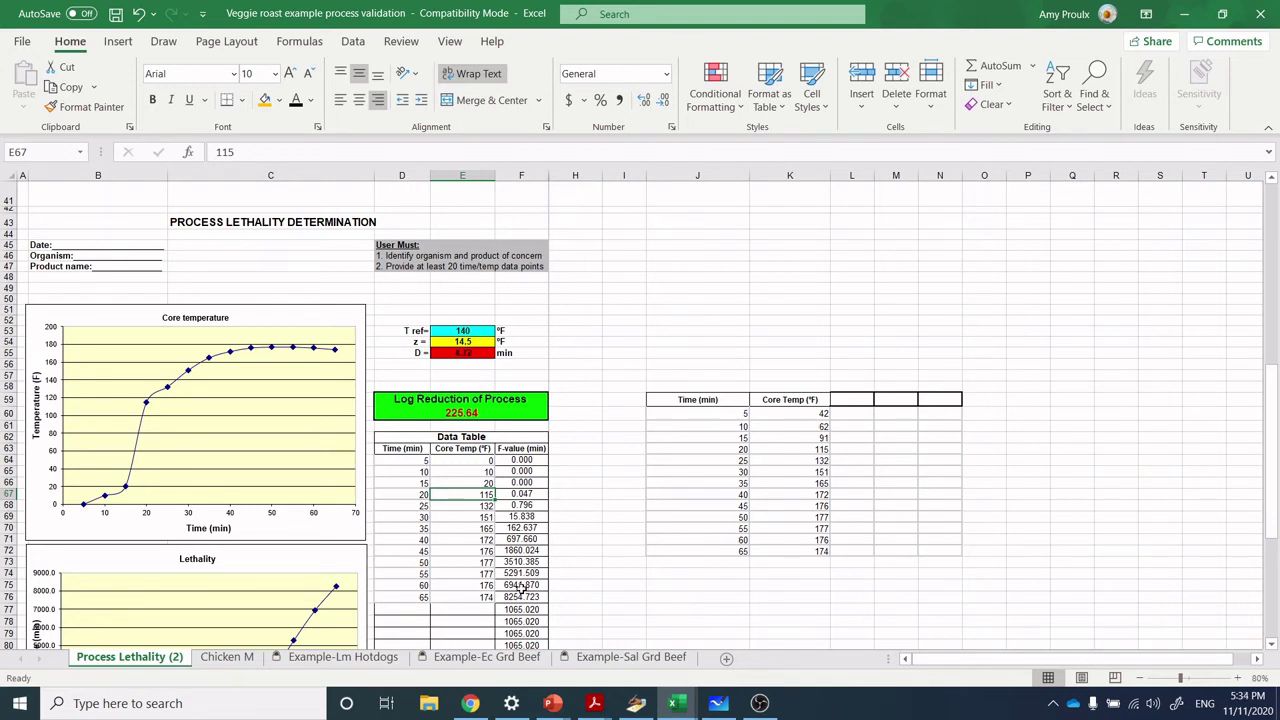
Step: Search the computer for the hamburger version of the Process Lethality Spreadsheet and open that workbook in Excel
mouse_move(470, 706)
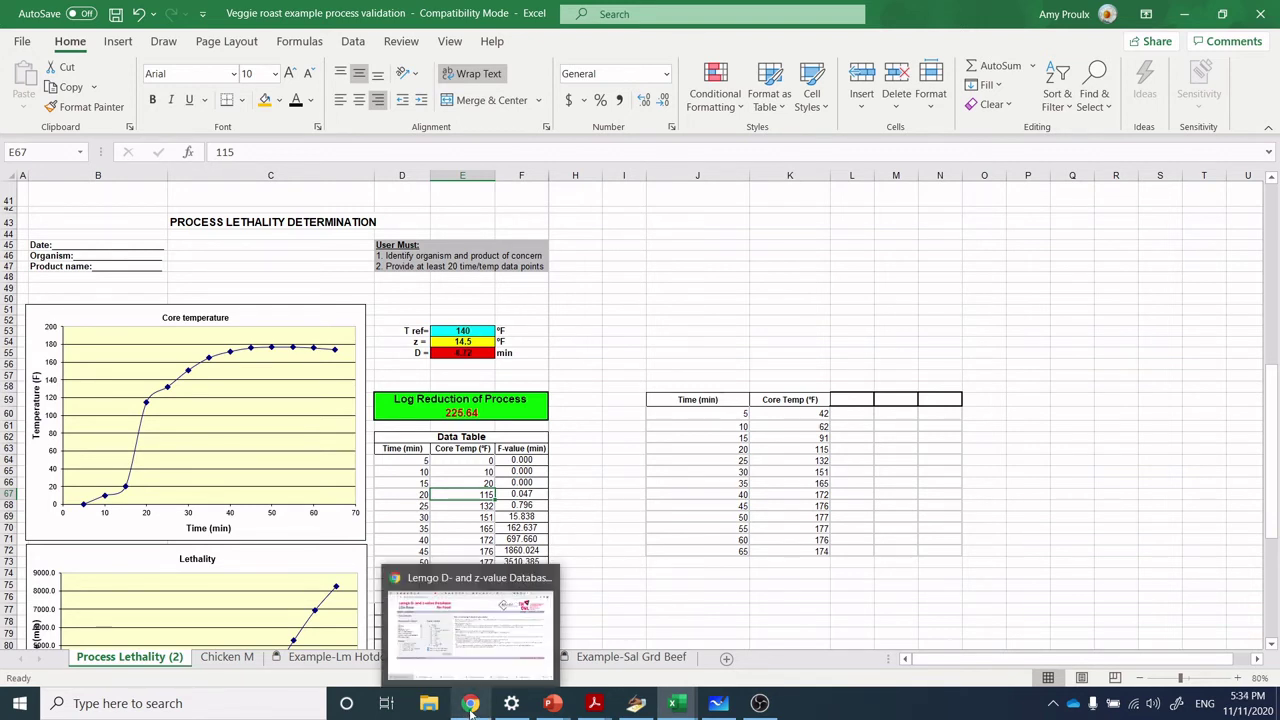
mouse_move(673, 706)
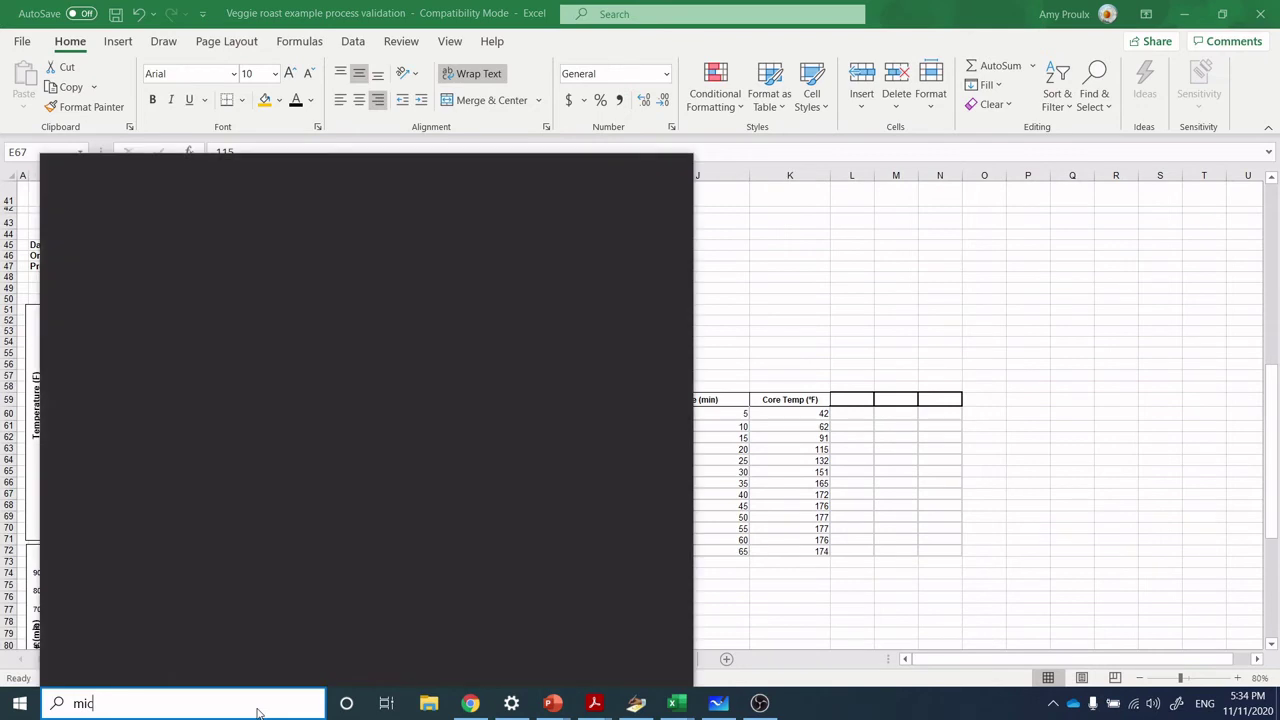
text(hael g)
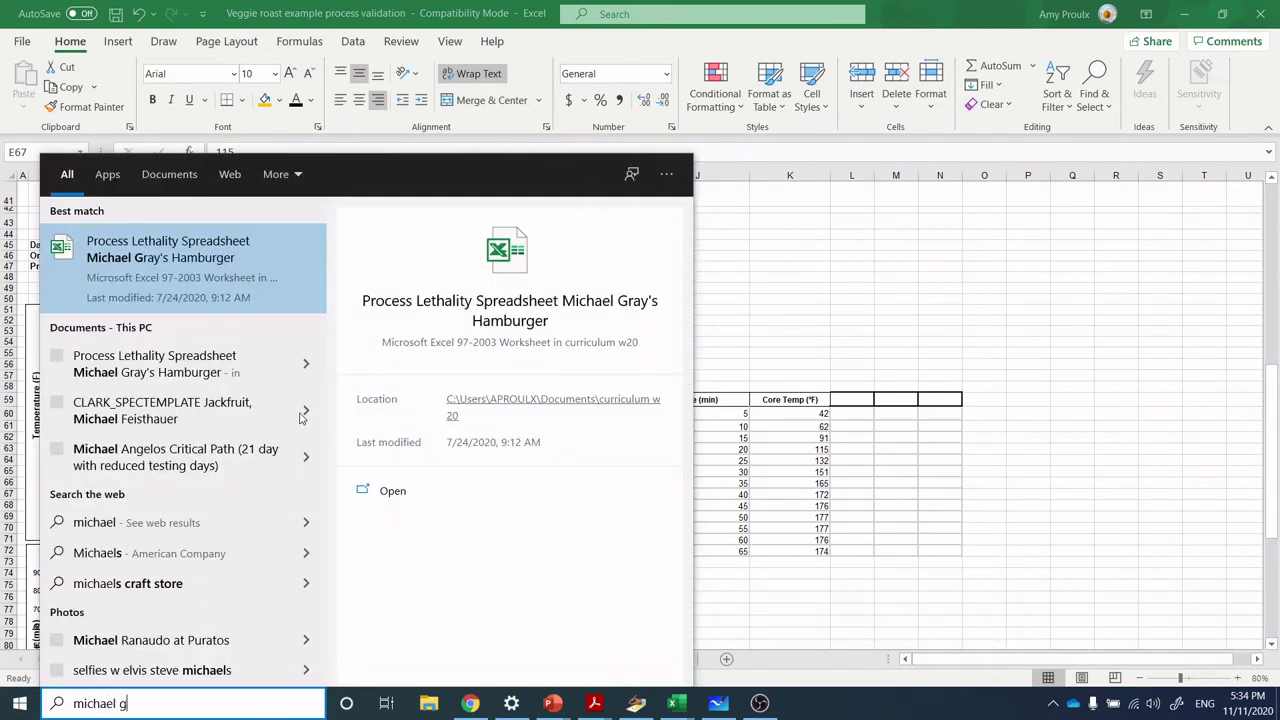
click(236, 292)
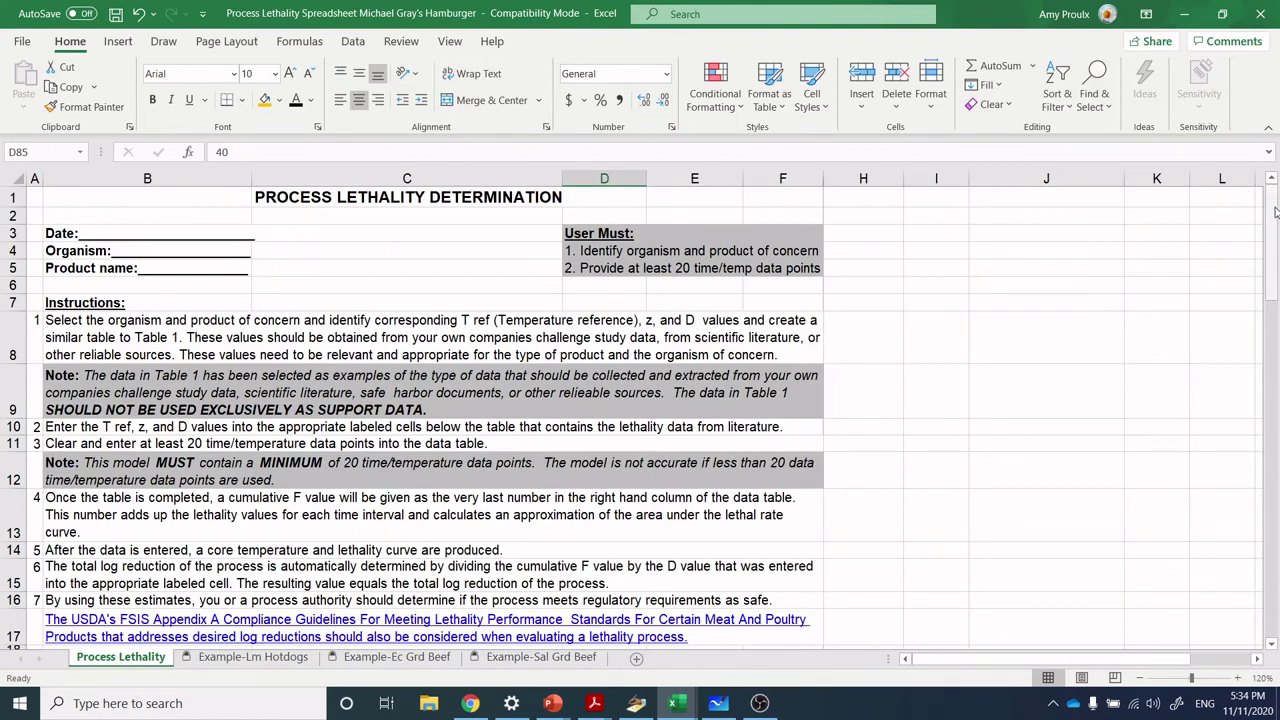
Step: Examine the hamburger workbook's Table 1, its T ref, z and D values, Log Reduction, charts and the full Data Table
drag(1275, 210, 1275, 204)
drag(1275, 205, 1277, 298)
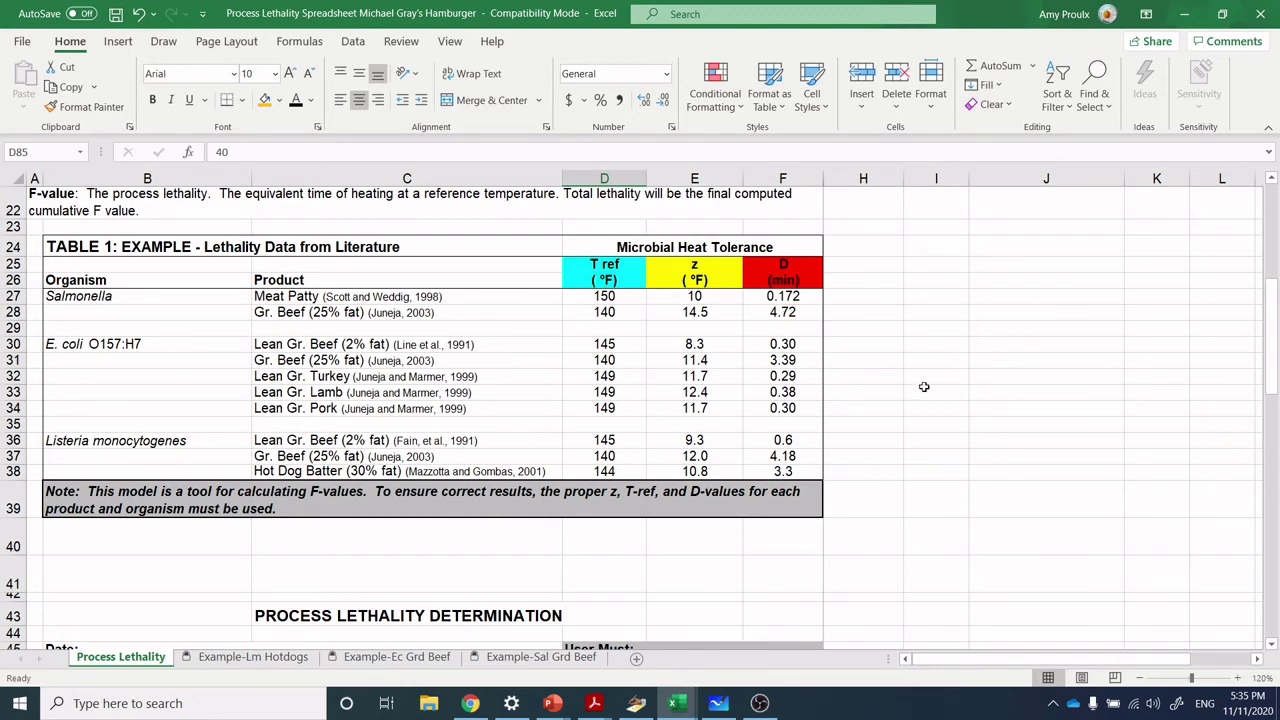
drag(1276, 340, 1268, 466)
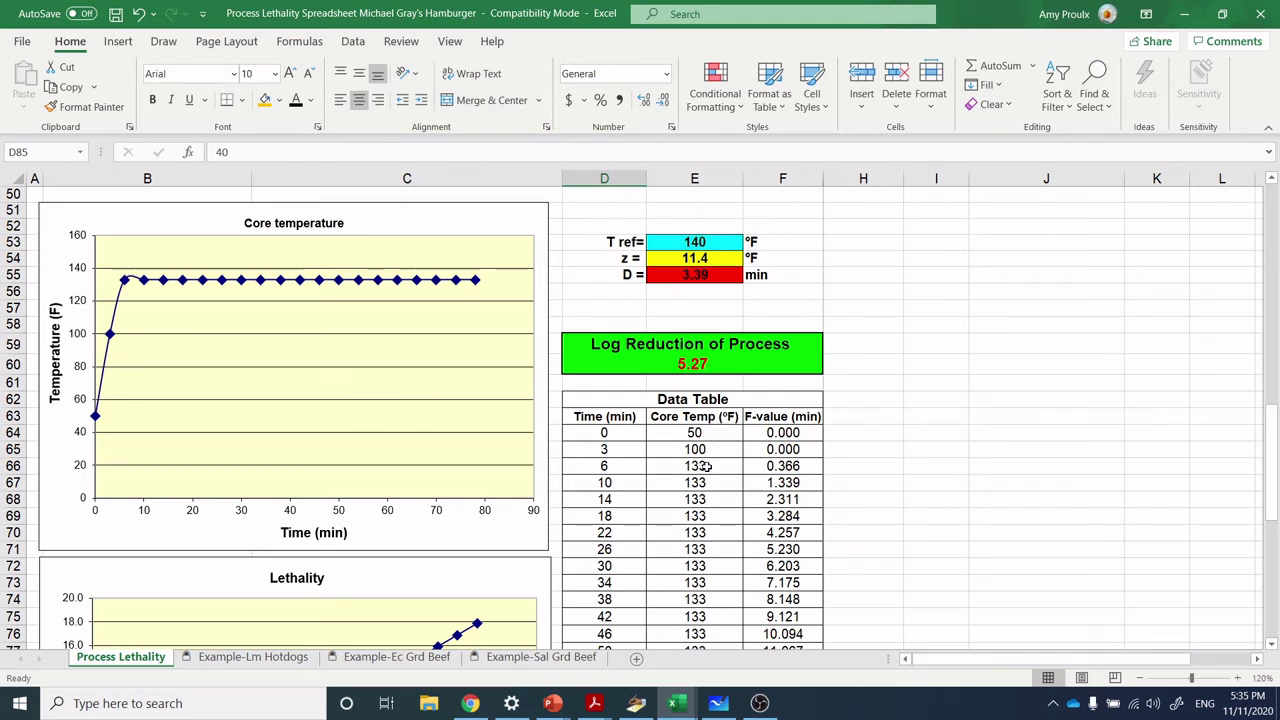
mouse_move(1273, 440)
mouse_down()
mouse_move(1278, 505)
mouse_move(1275, 460)
mouse_up()
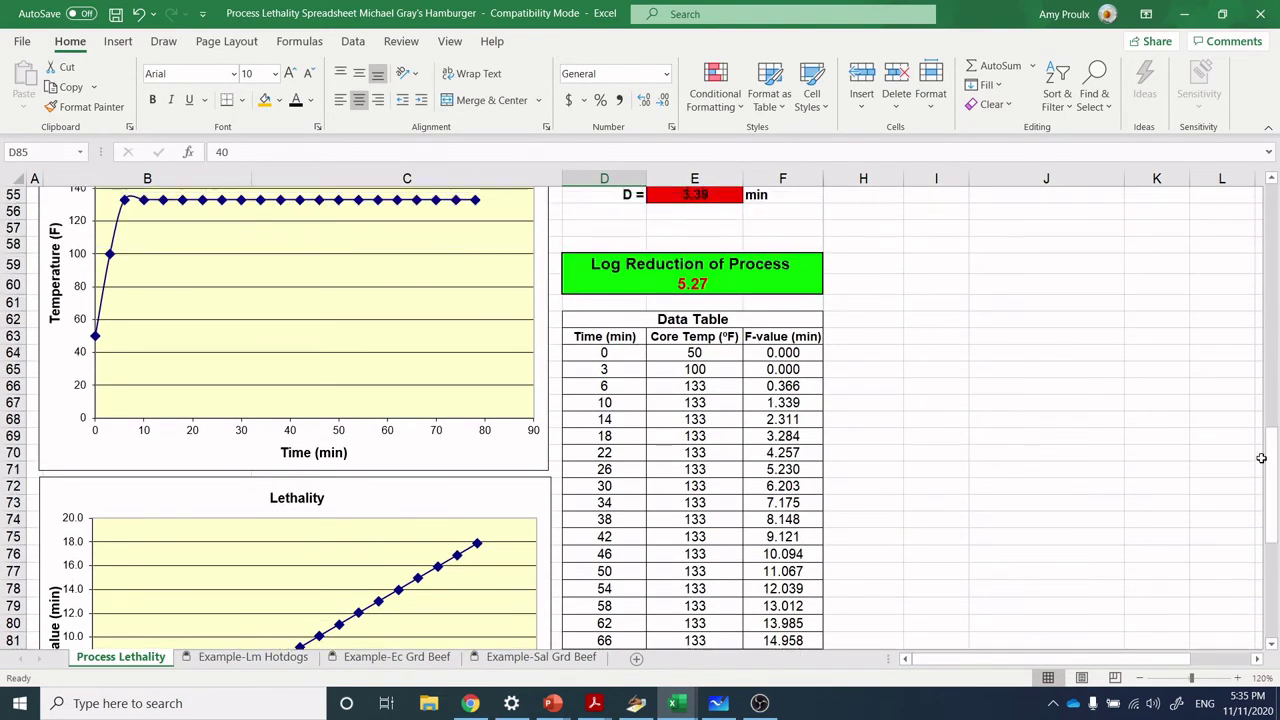
click(690, 268)
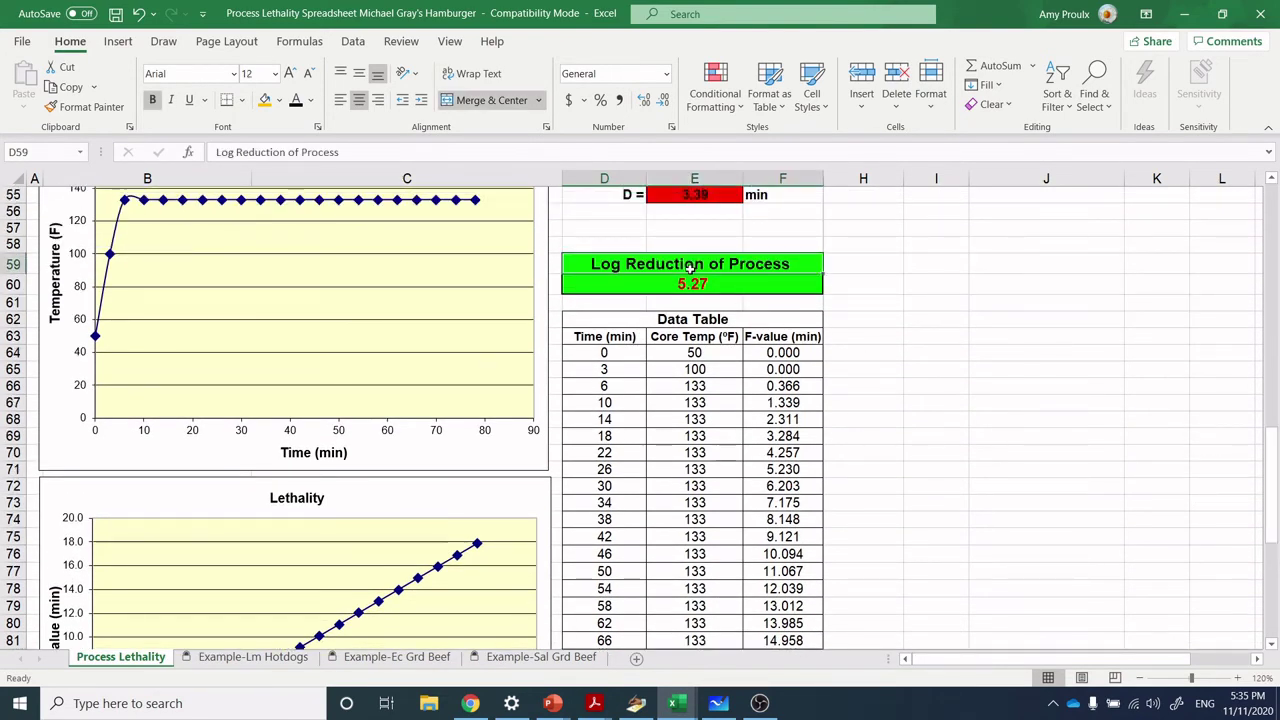
drag(1270, 438, 1275, 485)
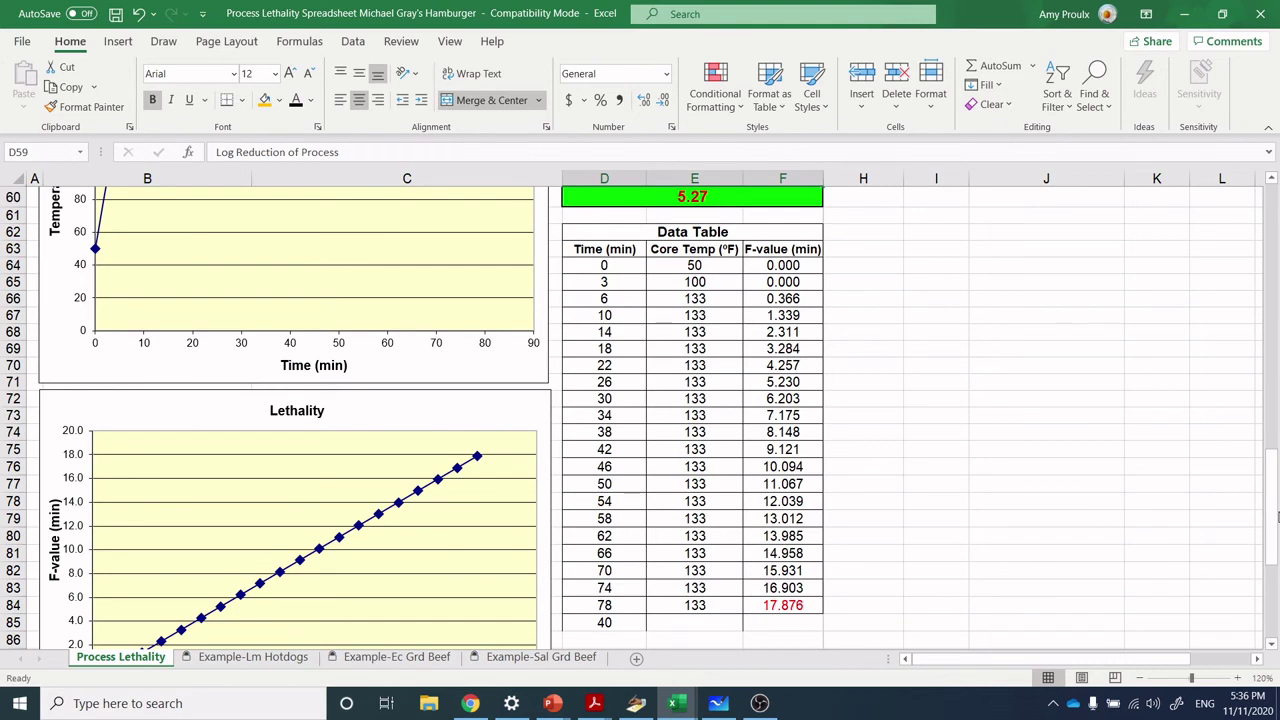
Step: Review the hamburger sheet's core temperature curve, lethality parameters, Log Reduction of Process and Data Table against the instructions at the start of the sheet
drag(1277, 507, 1276, 445)
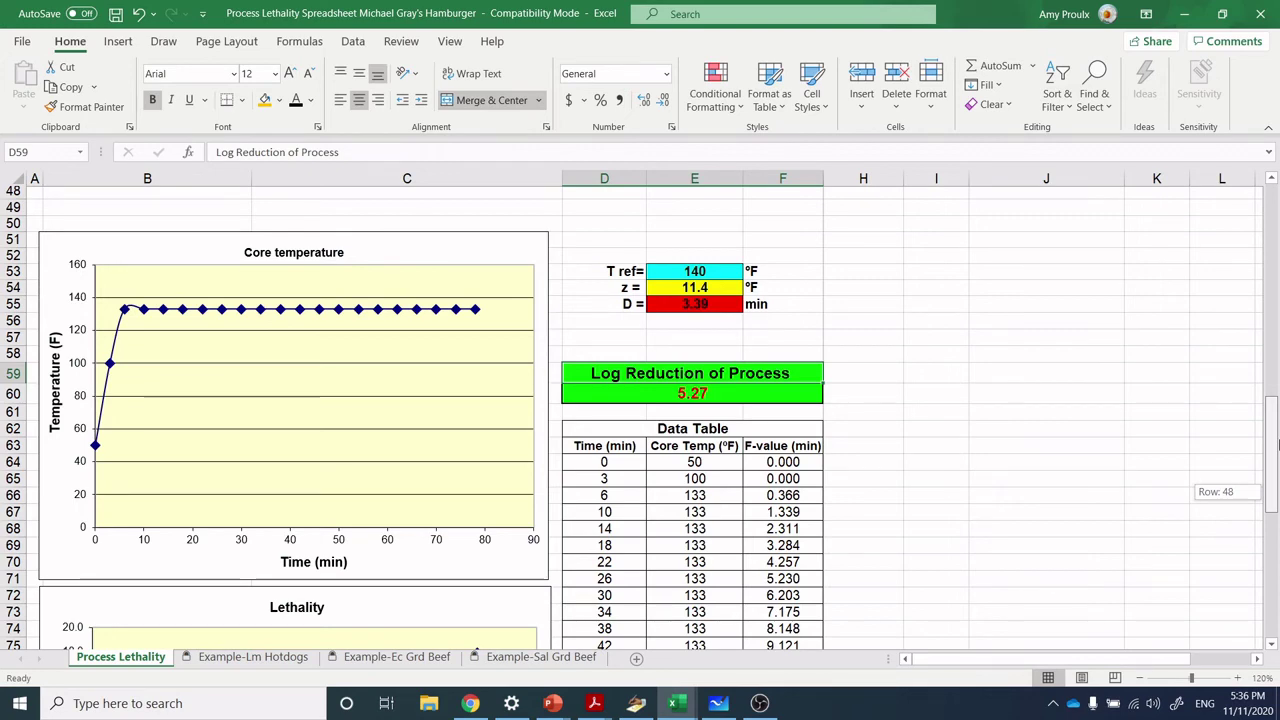
drag(1277, 445, 1277, 427)
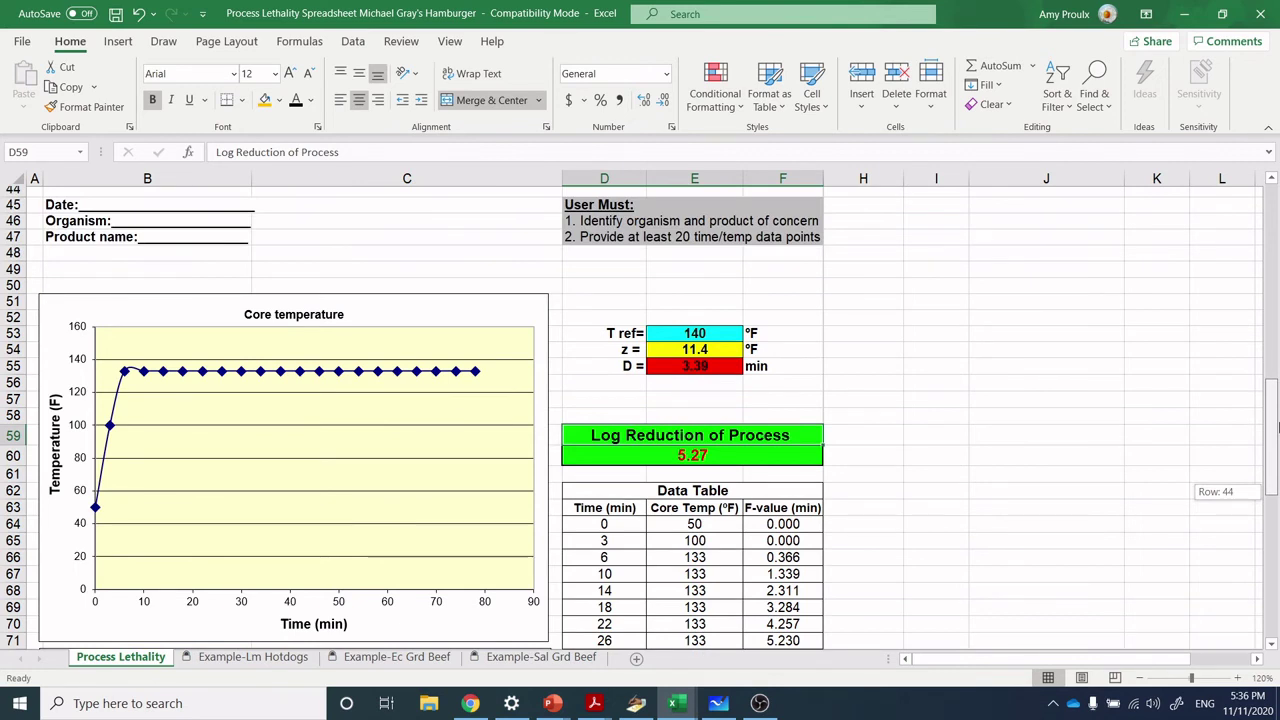
drag(1277, 427, 1277, 436)
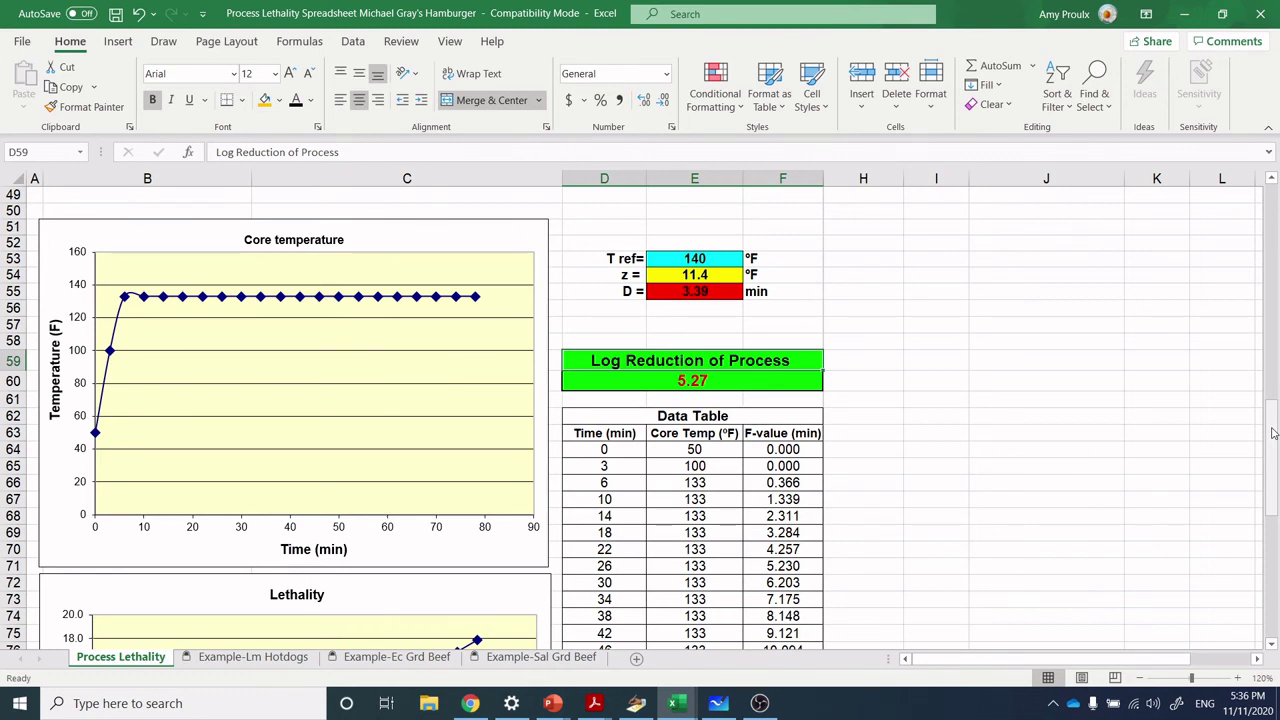
mouse_move(1273, 432)
mouse_down()
mouse_move(1273, 447)
mouse_move(1275, 430)
mouse_up()
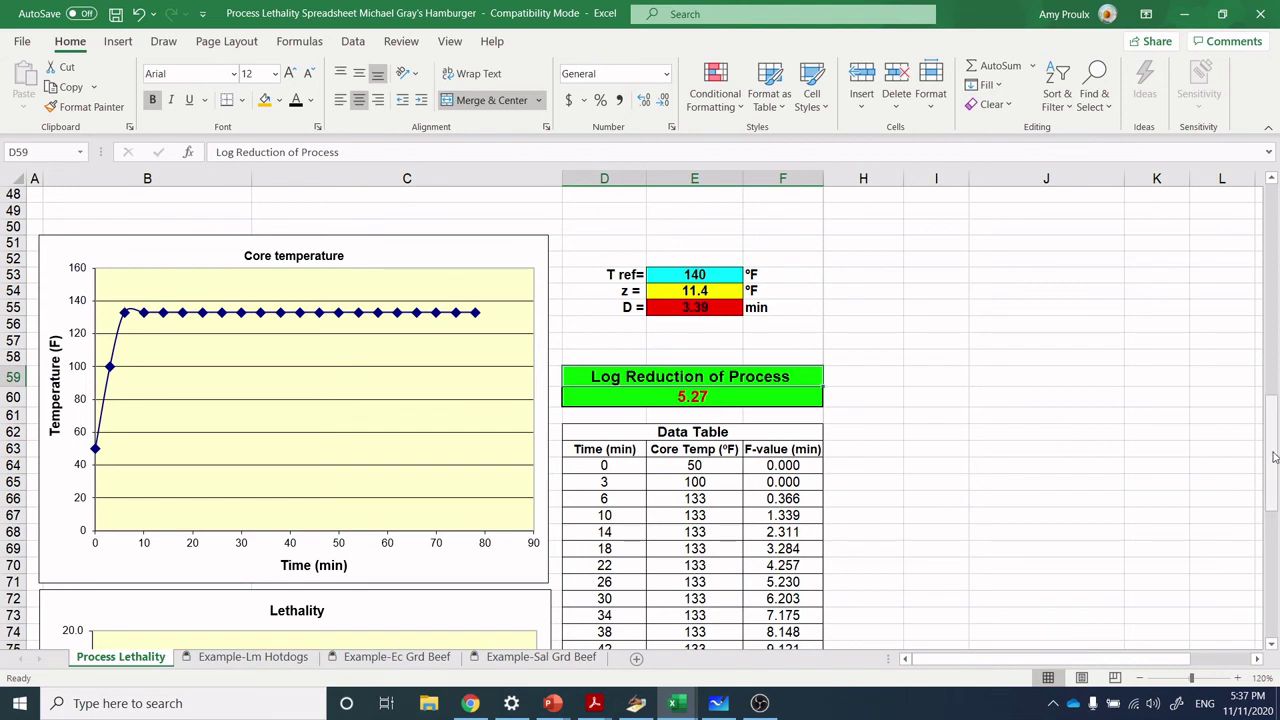
drag(1273, 457, 1277, 395)
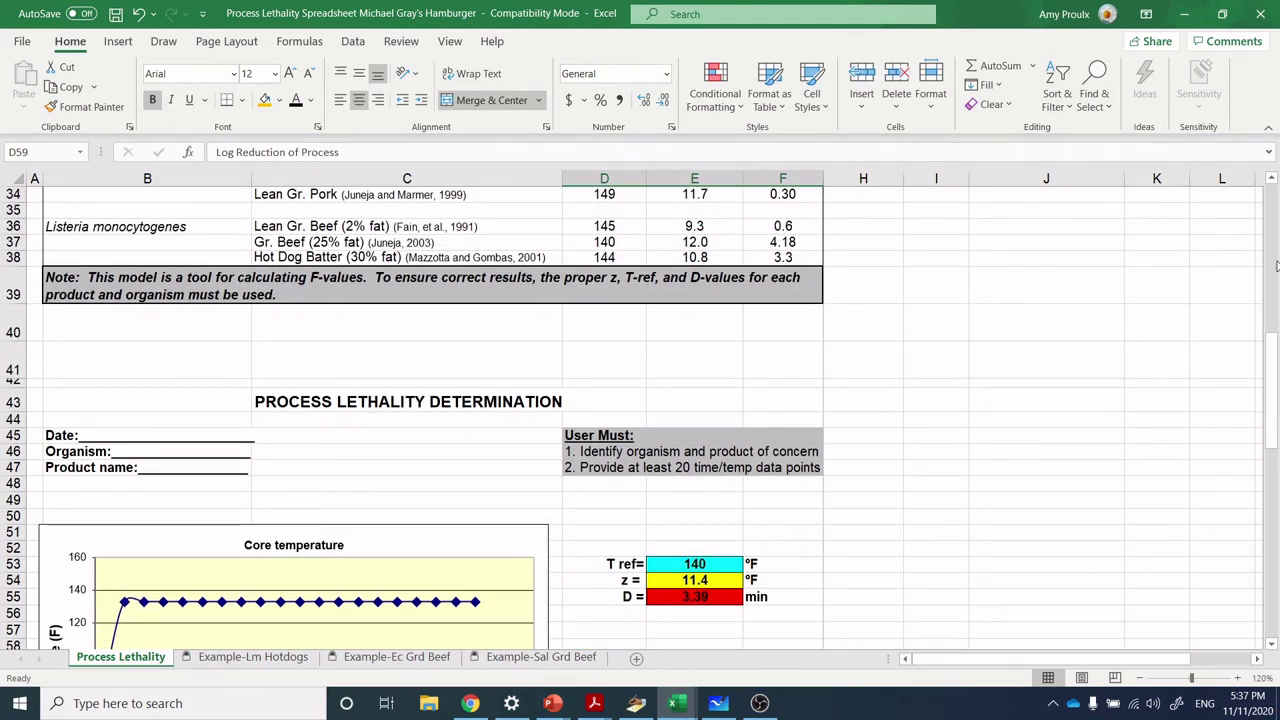
drag(1275, 318, 1275, 194)
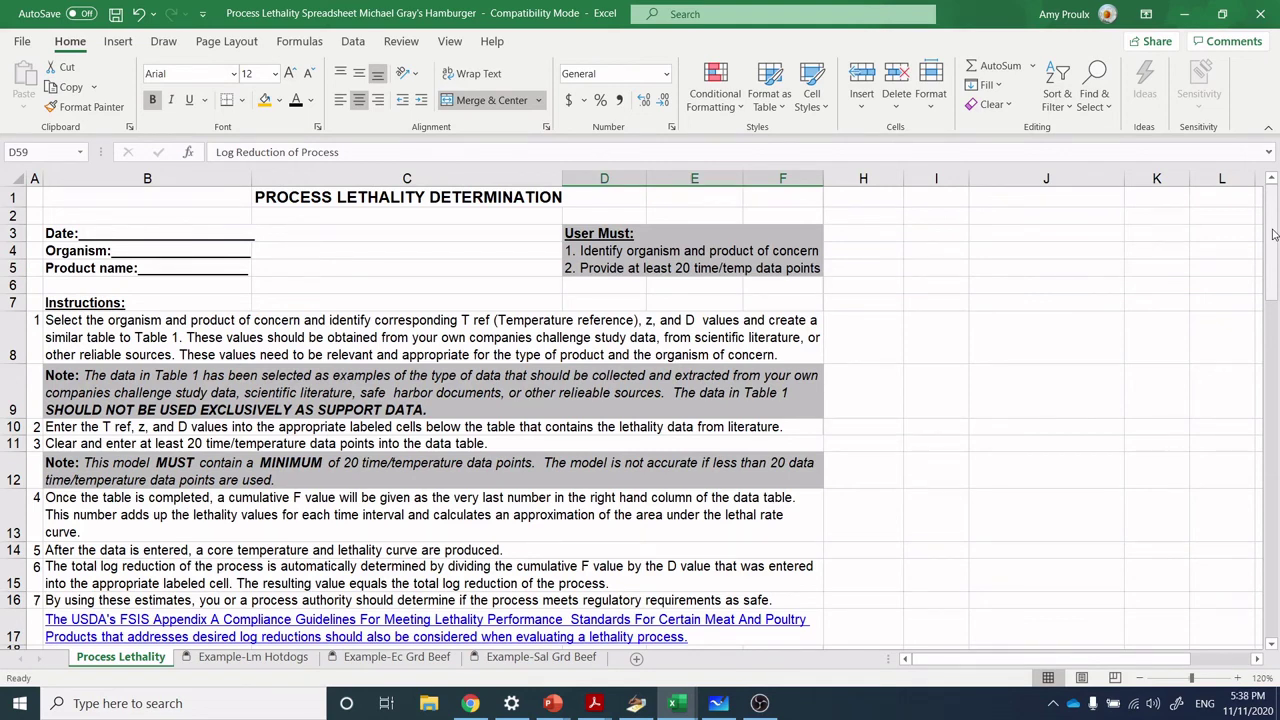
drag(1275, 248, 1275, 490)
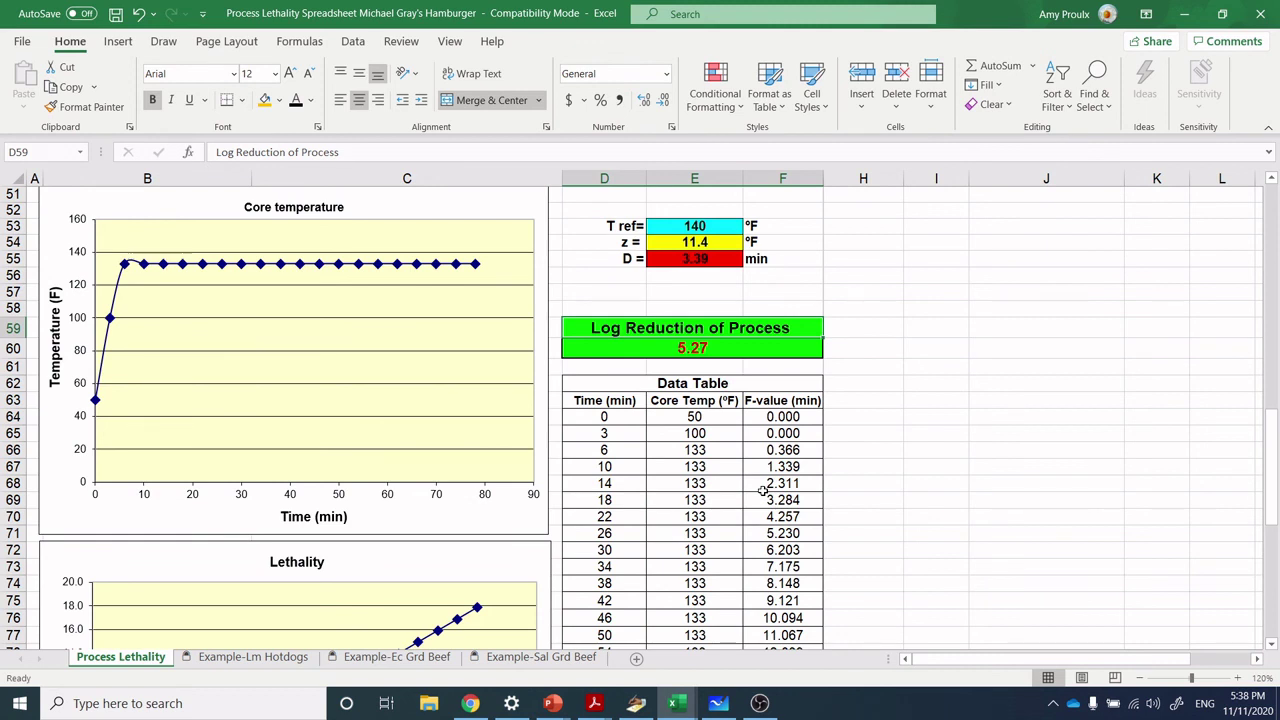
drag(1272, 464, 1275, 473)
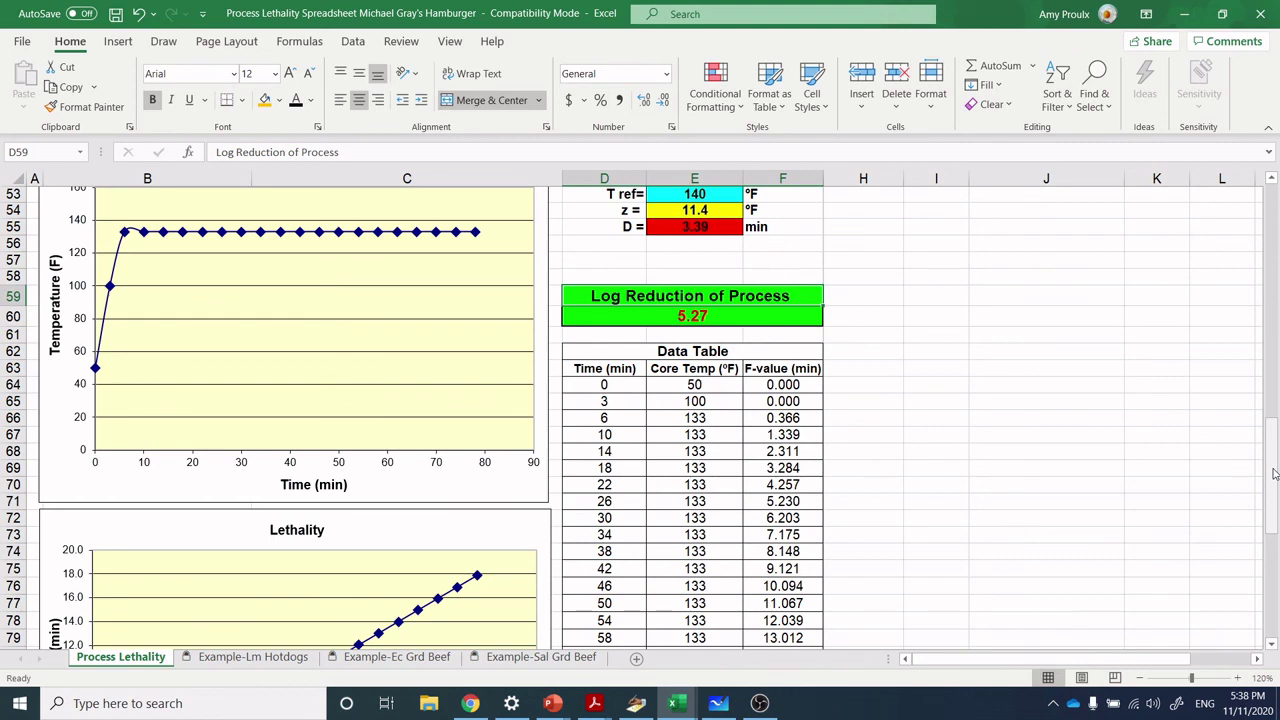
drag(1274, 473, 1274, 480)
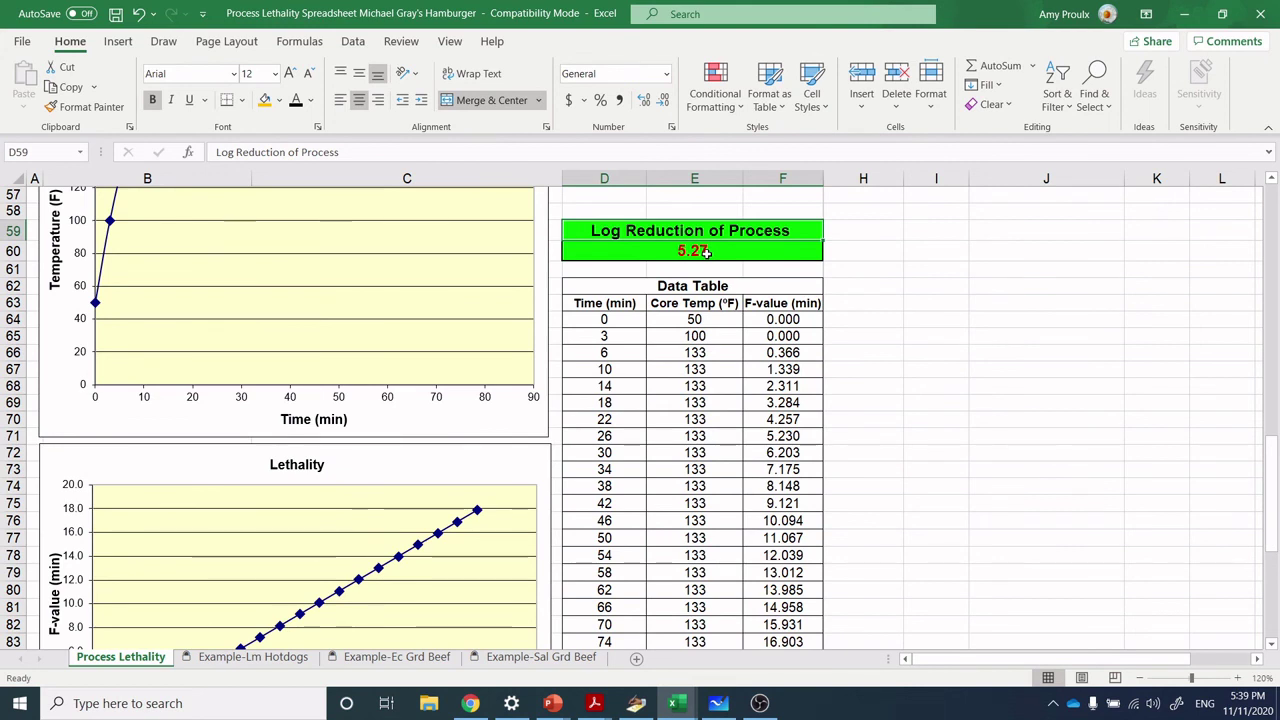
drag(1273, 490, 1273, 200)
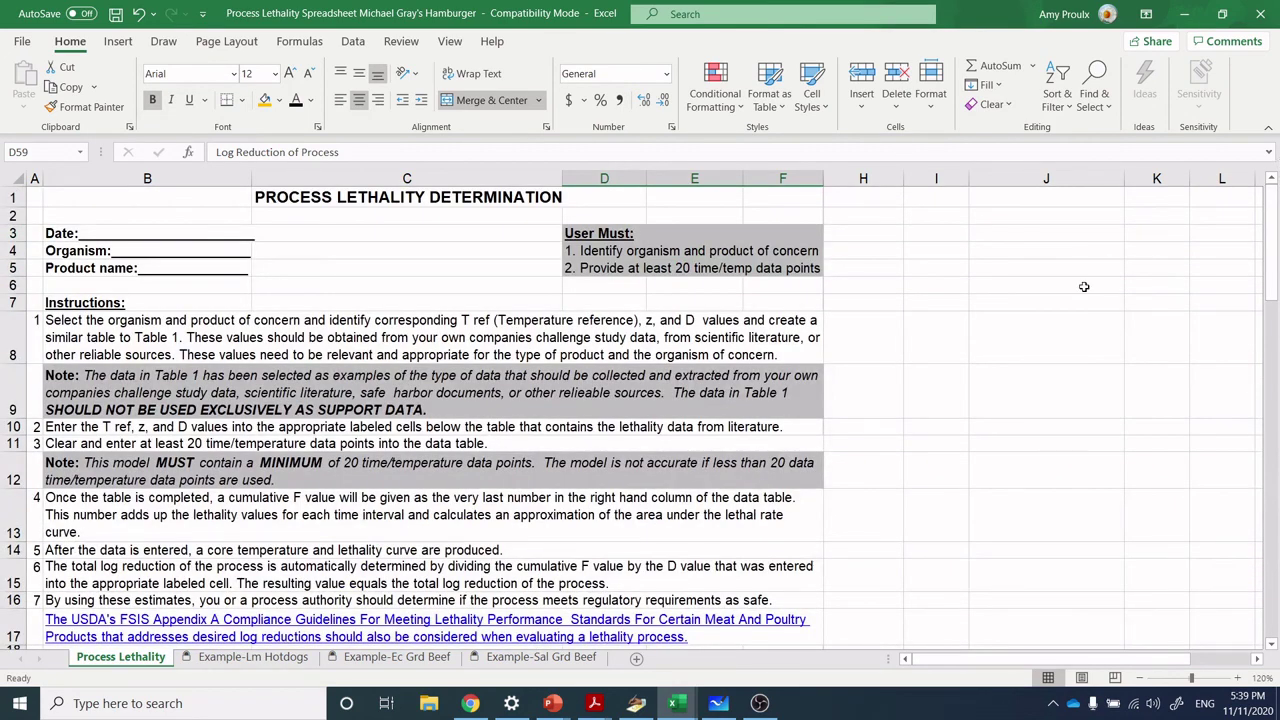